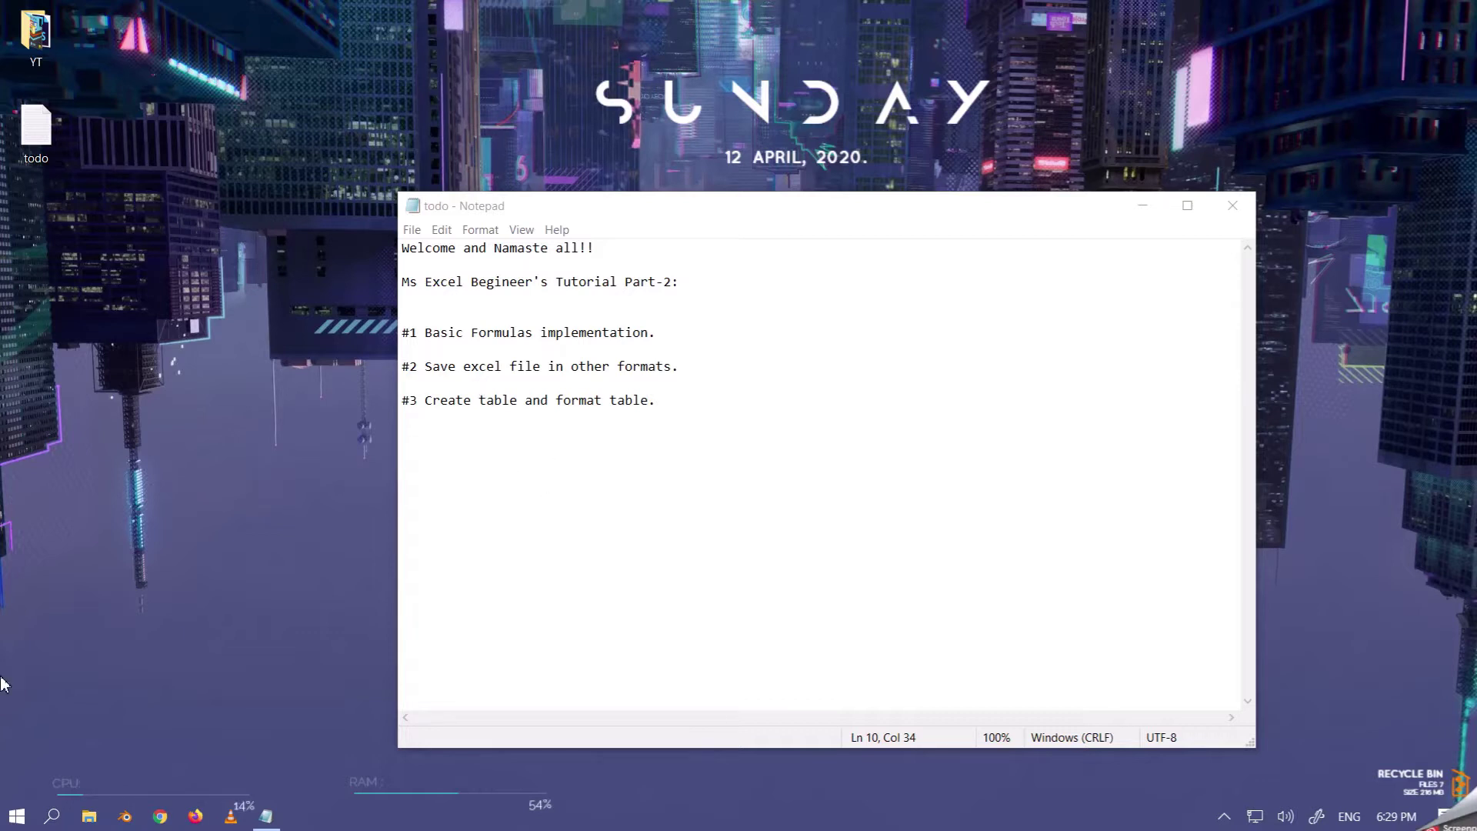
Step: Launch Excel by searching 'excel' from Start and create a Blank workbook
left_click(17, 816)
type("e")
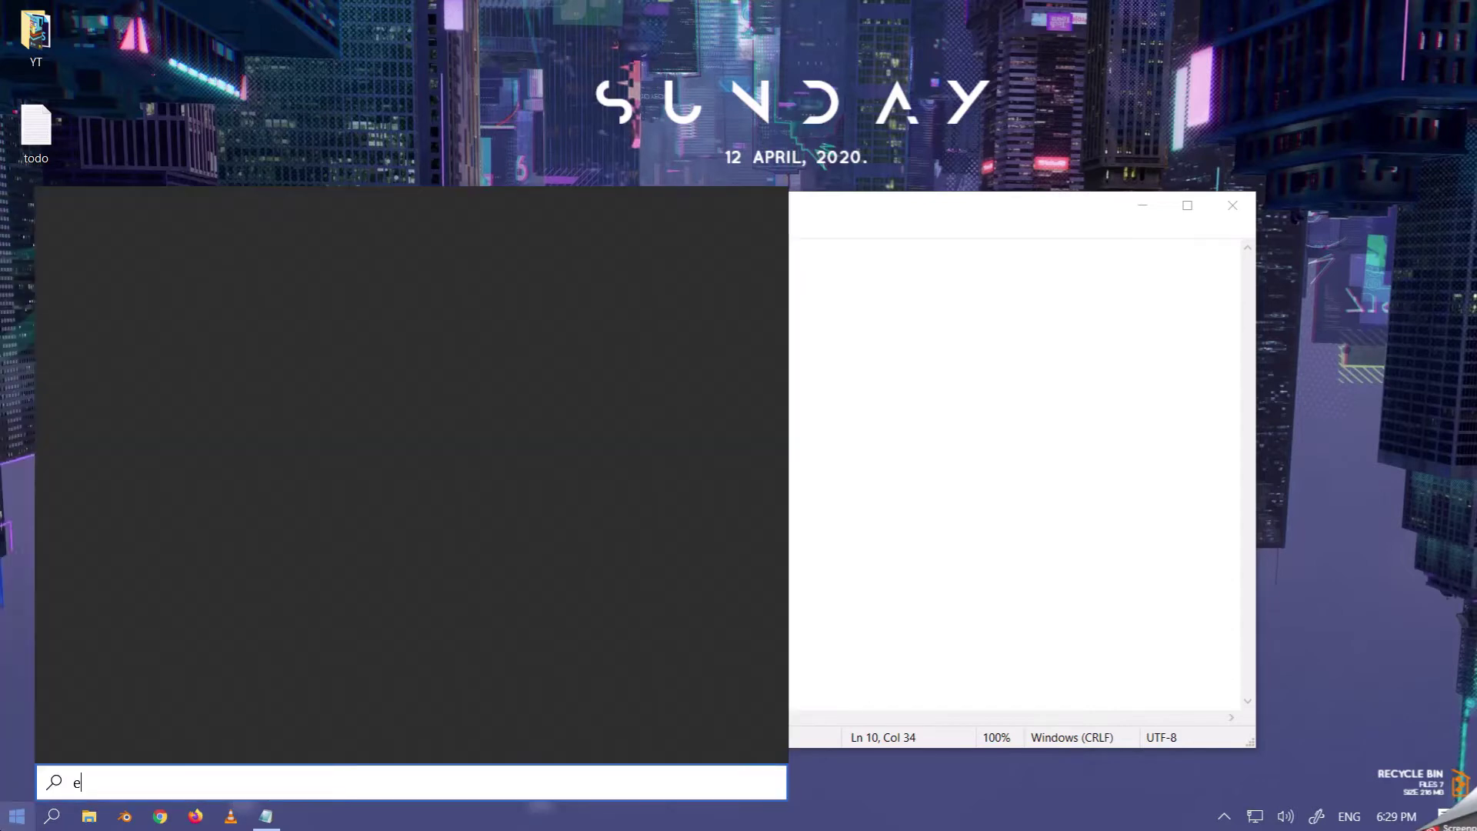
type("xcel")
key("Return")
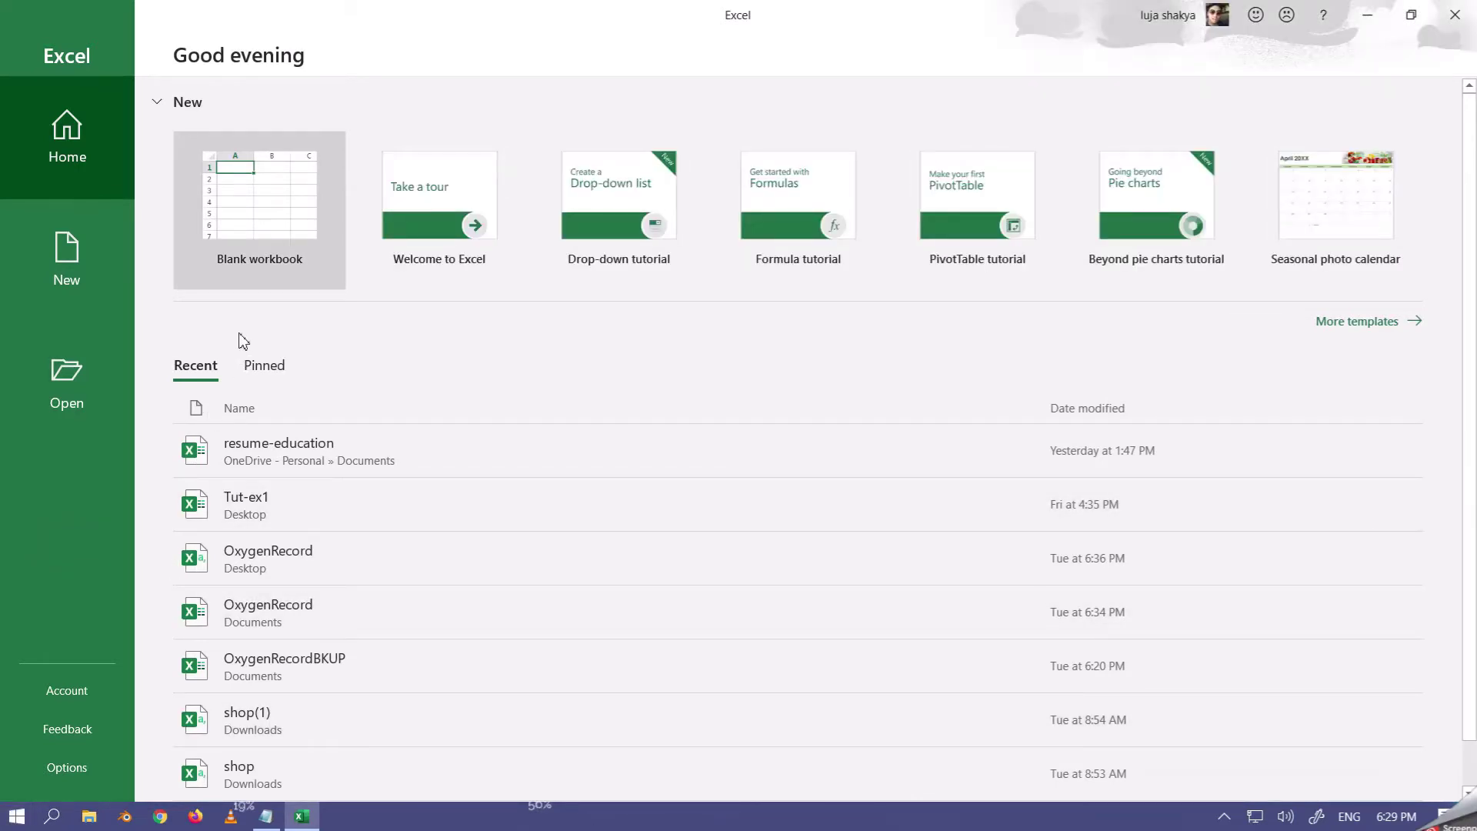
left_click(250, 224)
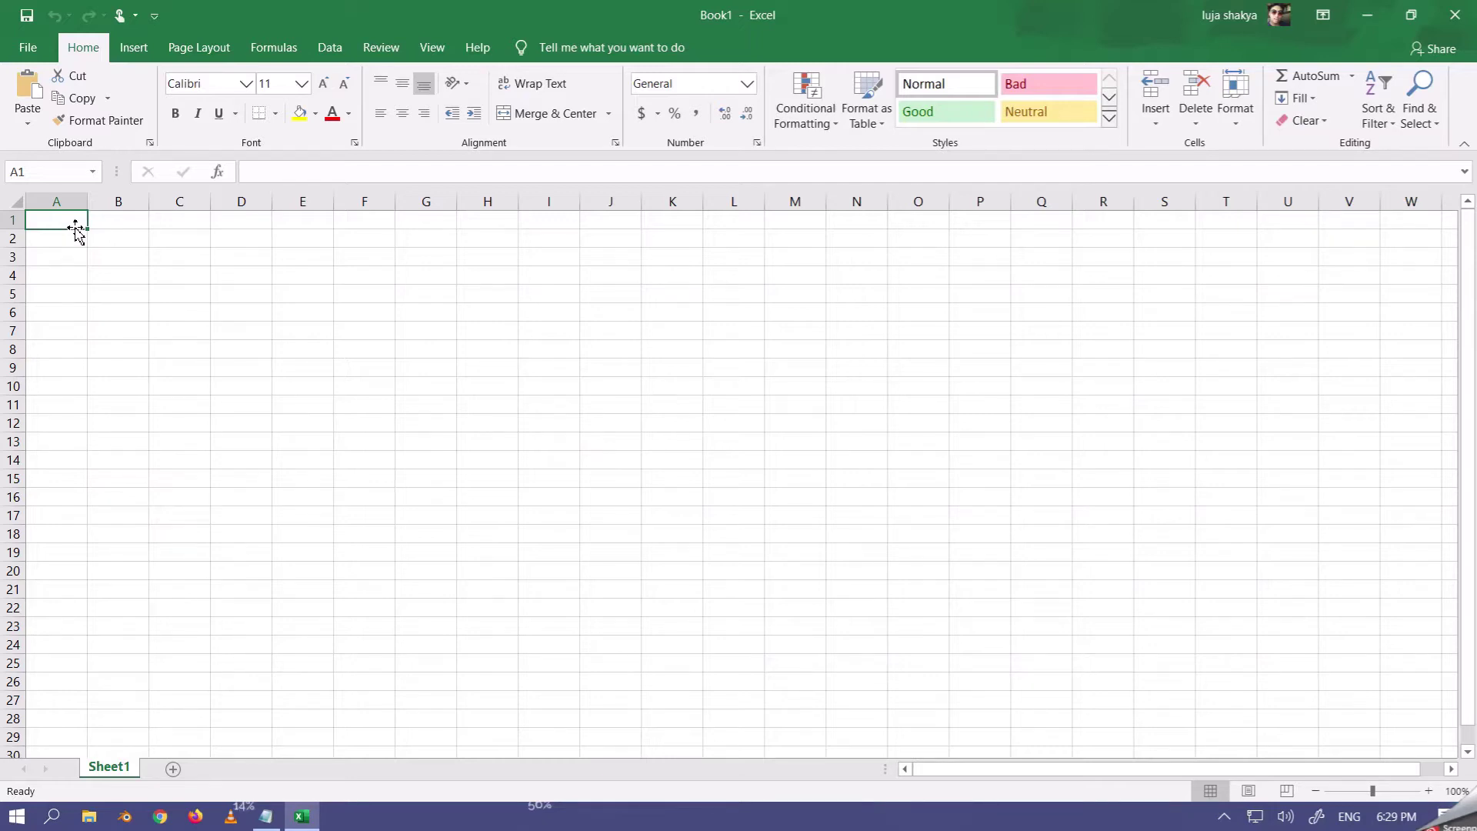
Step: Enter 456 in A1 and 567 in A2, then check both stored values
type("456")
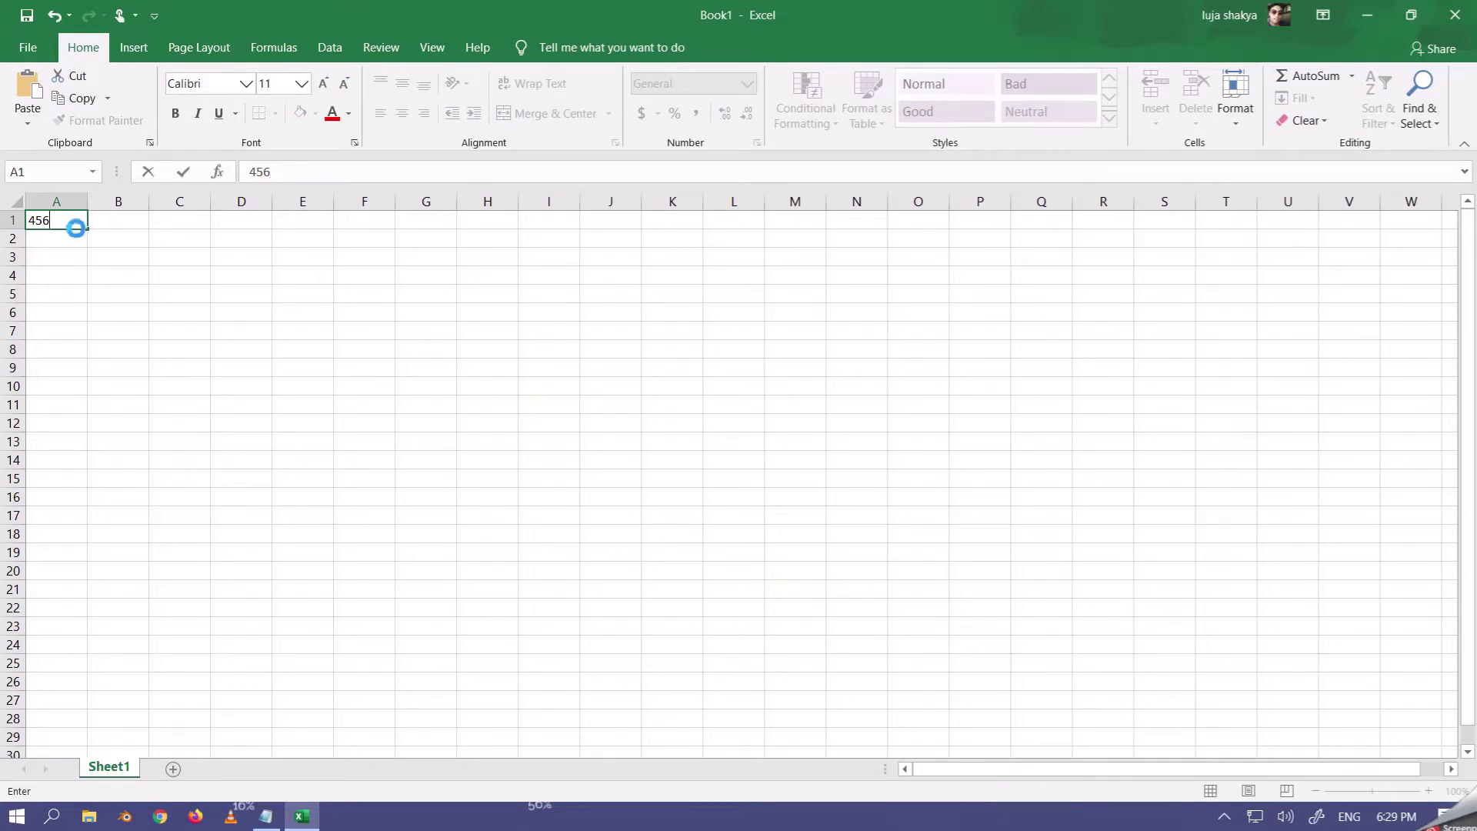
key("Return")
left_click(73, 221)
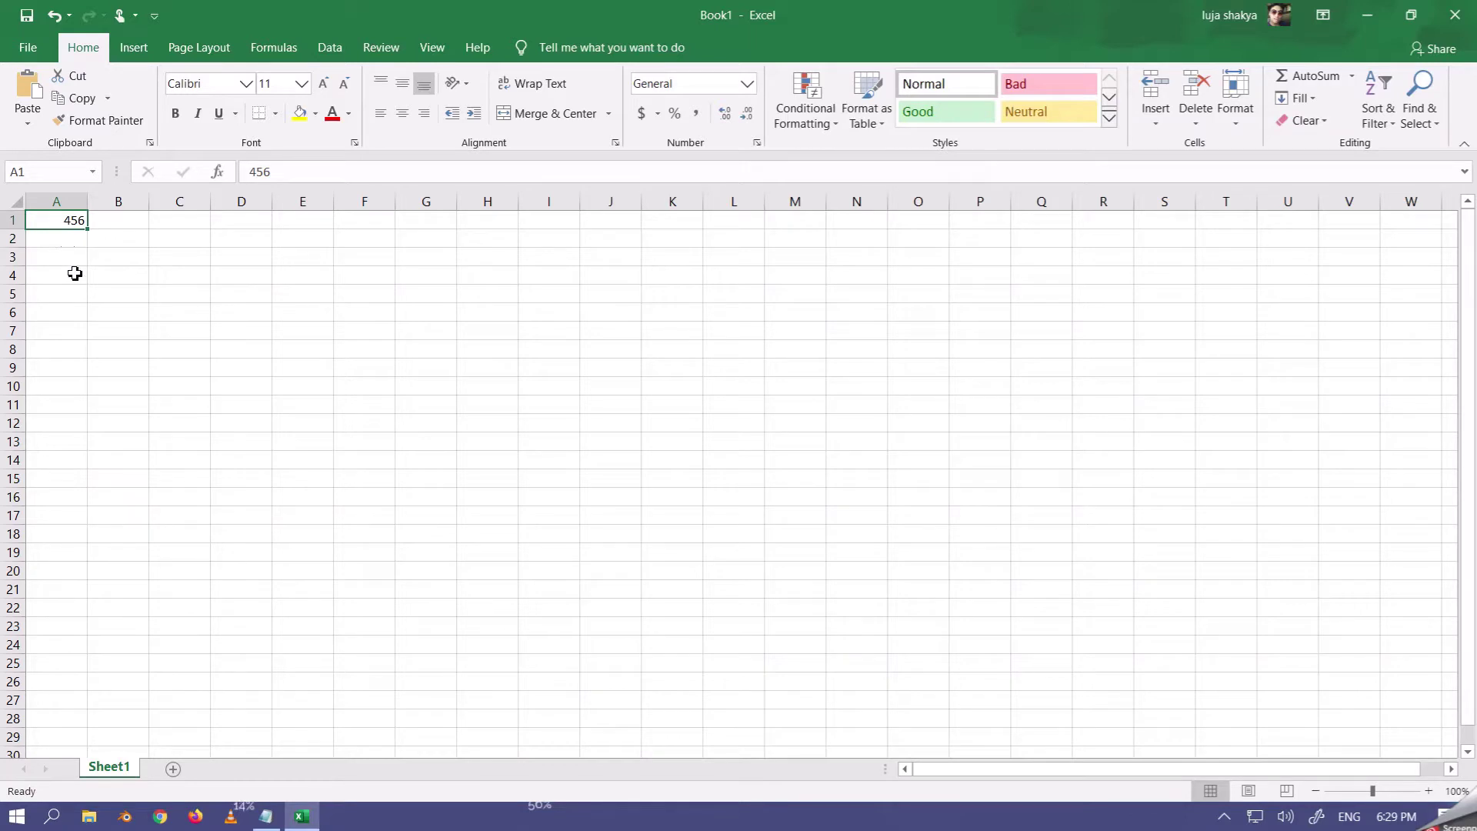
left_click(69, 243)
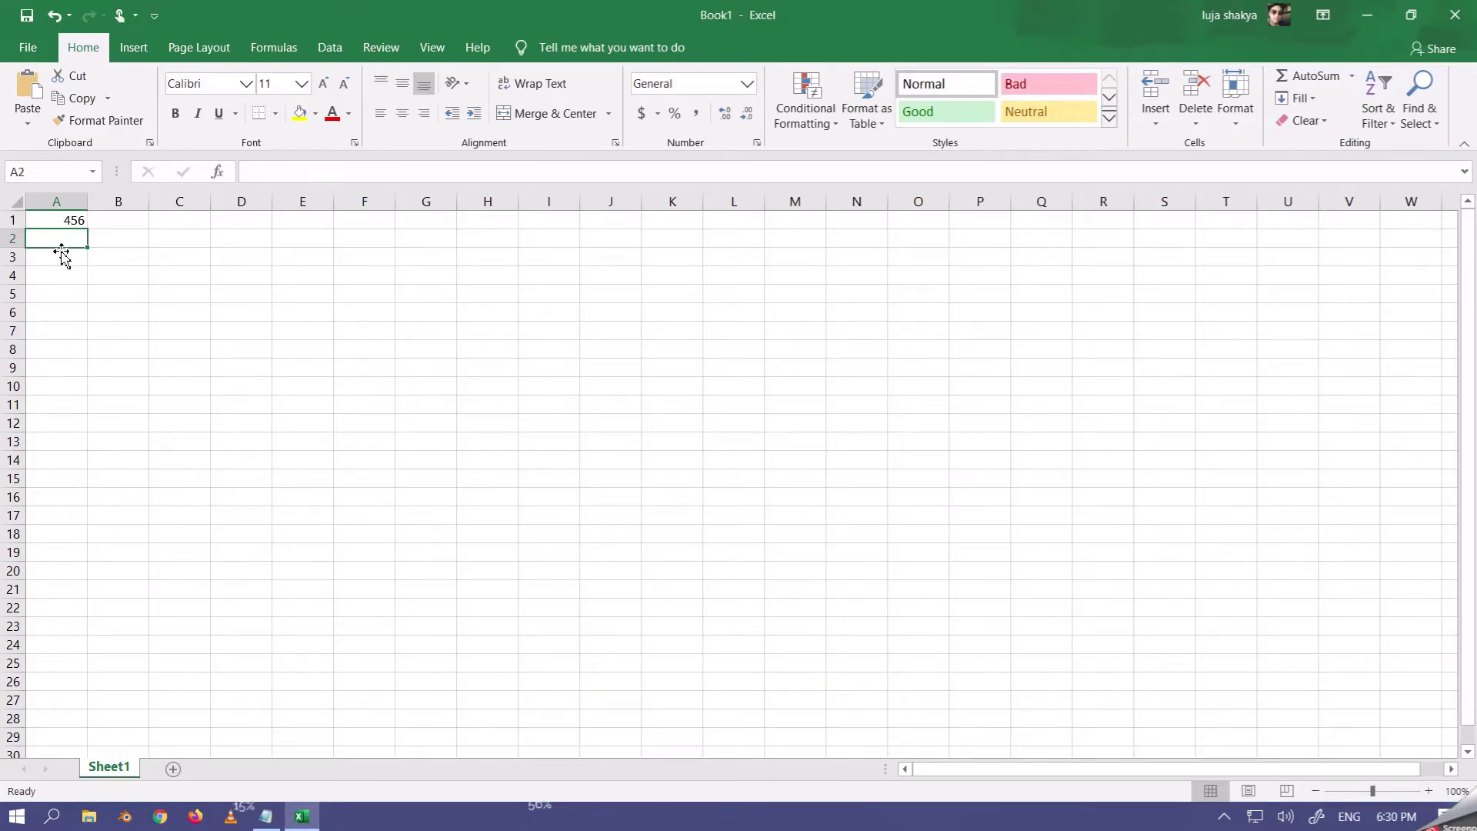
type("567")
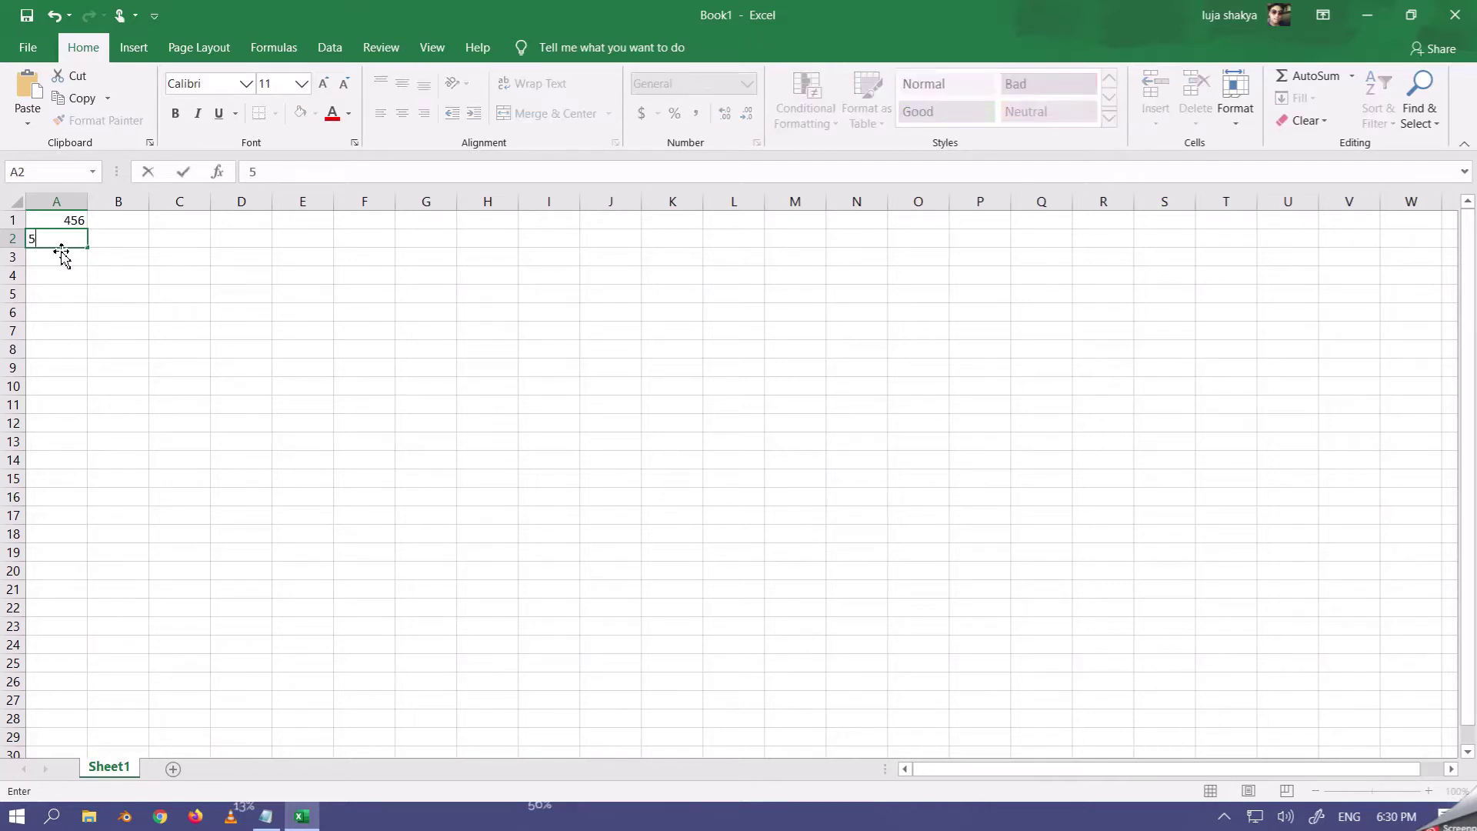
key("ctrl+Return")
key("Return")
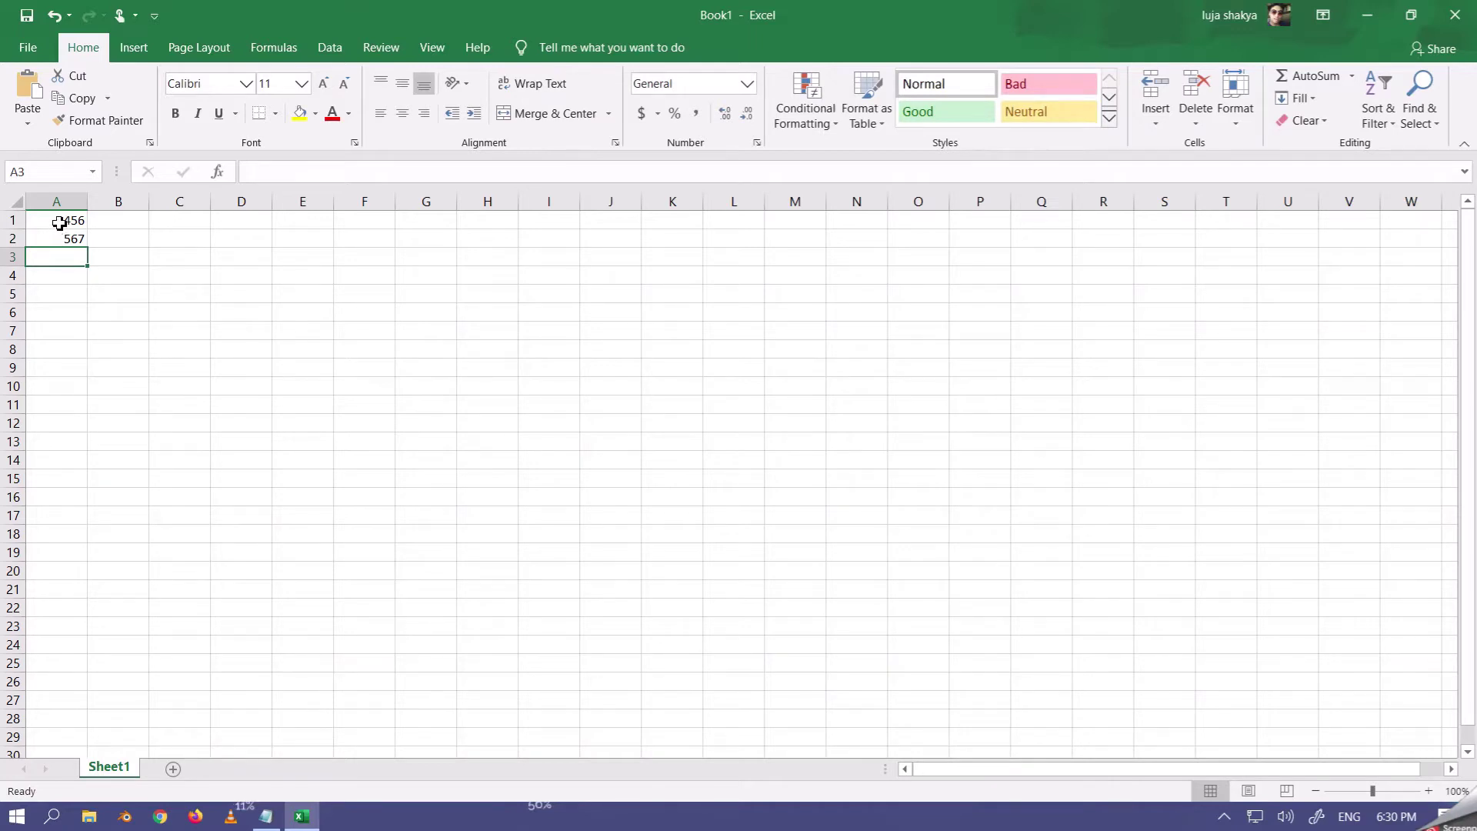
left_click(59, 223)
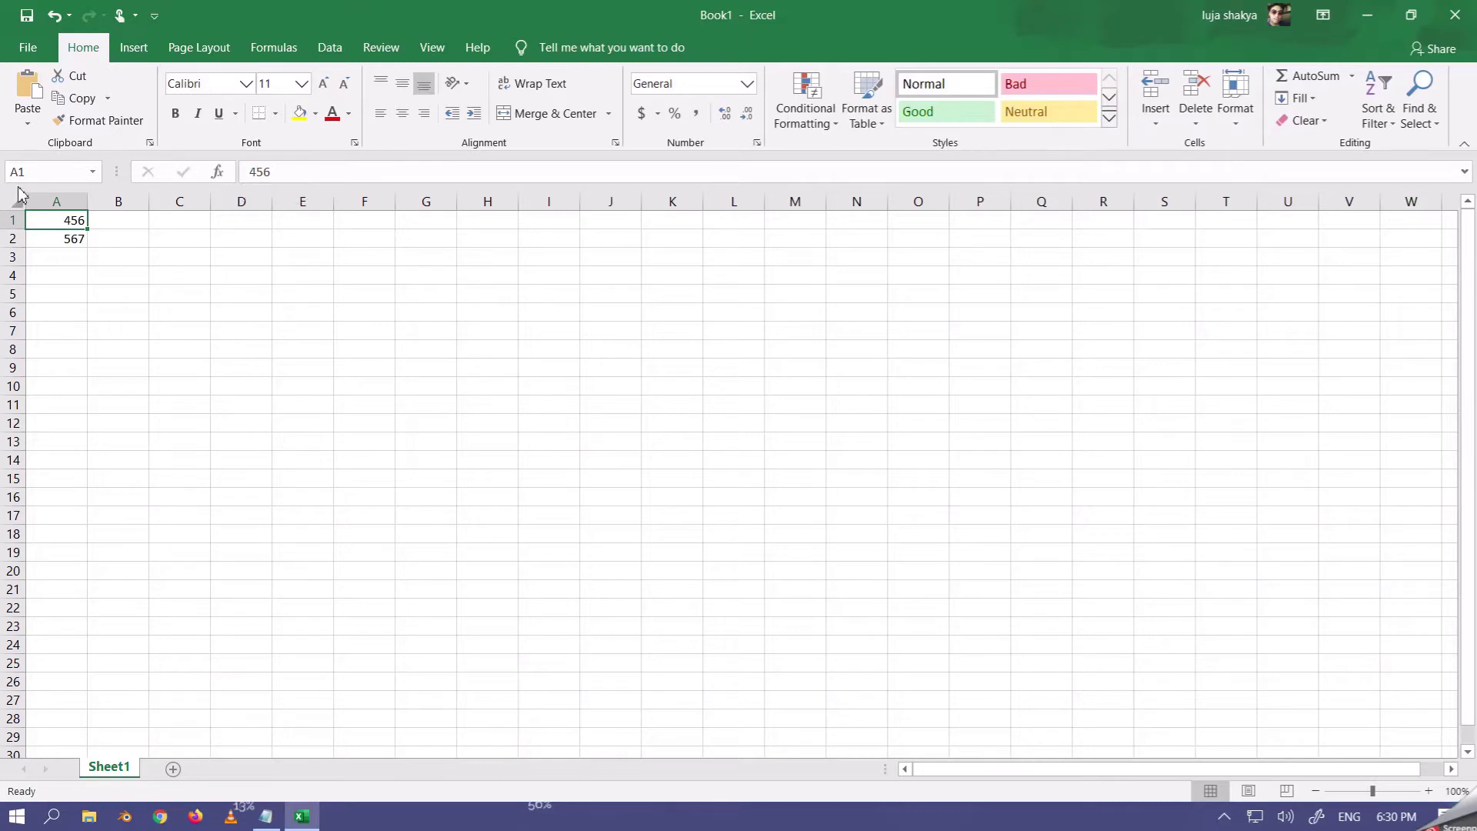
left_click(48, 238)
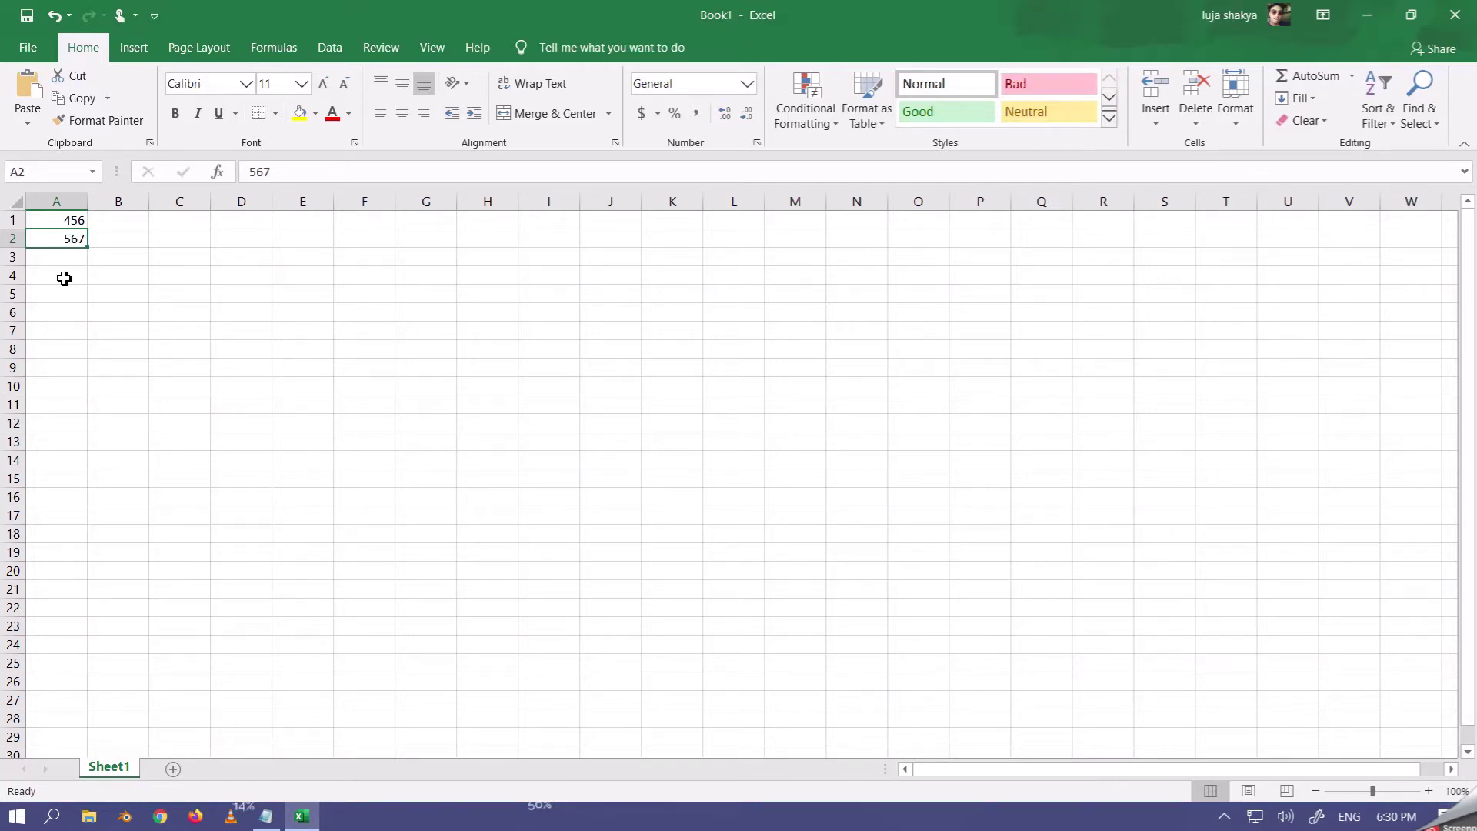
left_click(64, 278)
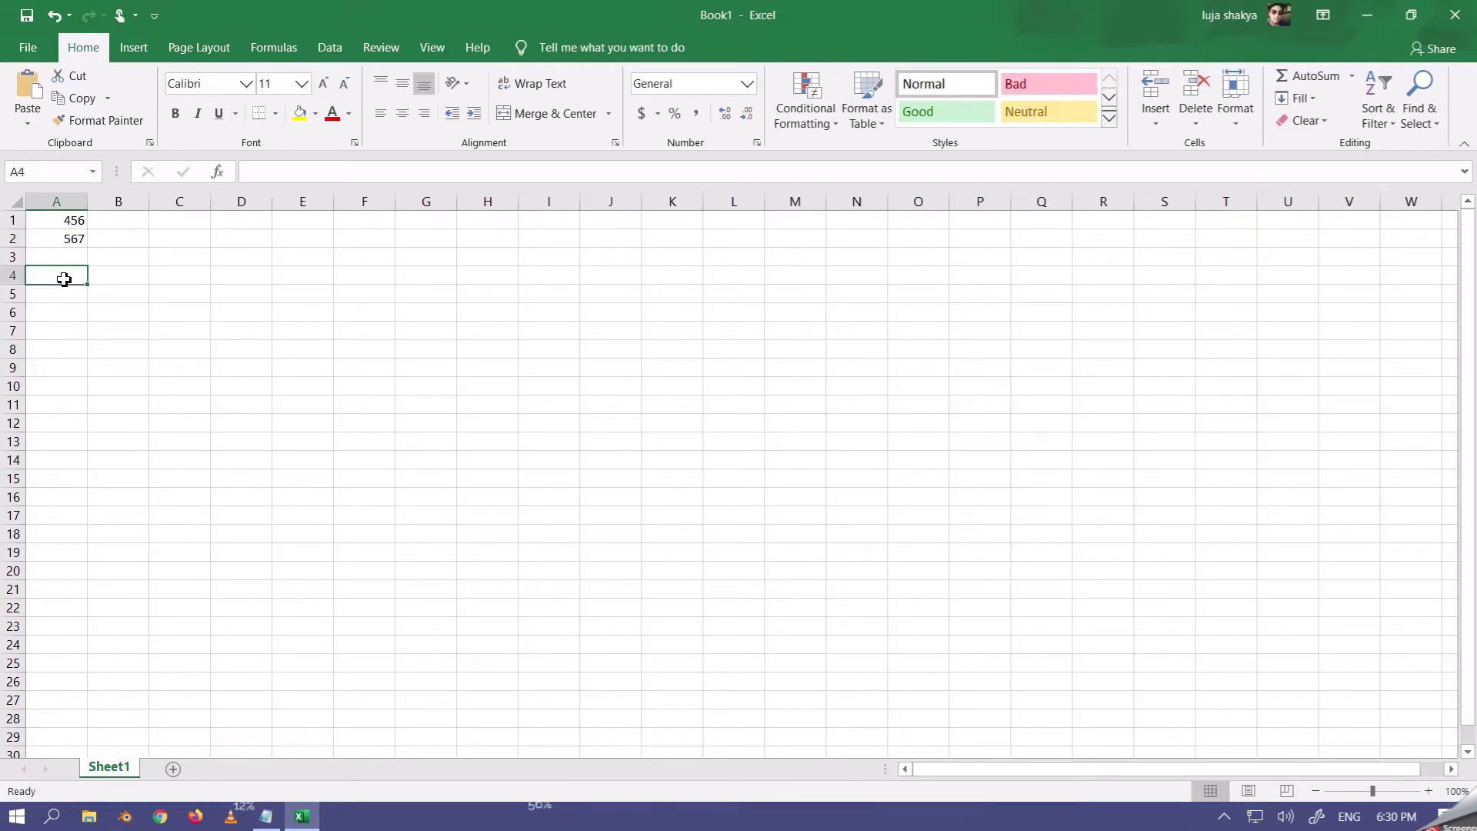
Step: Enter =(A1+A2) in A4 through the formula bar, giving the total 1023
left_click(259, 174)
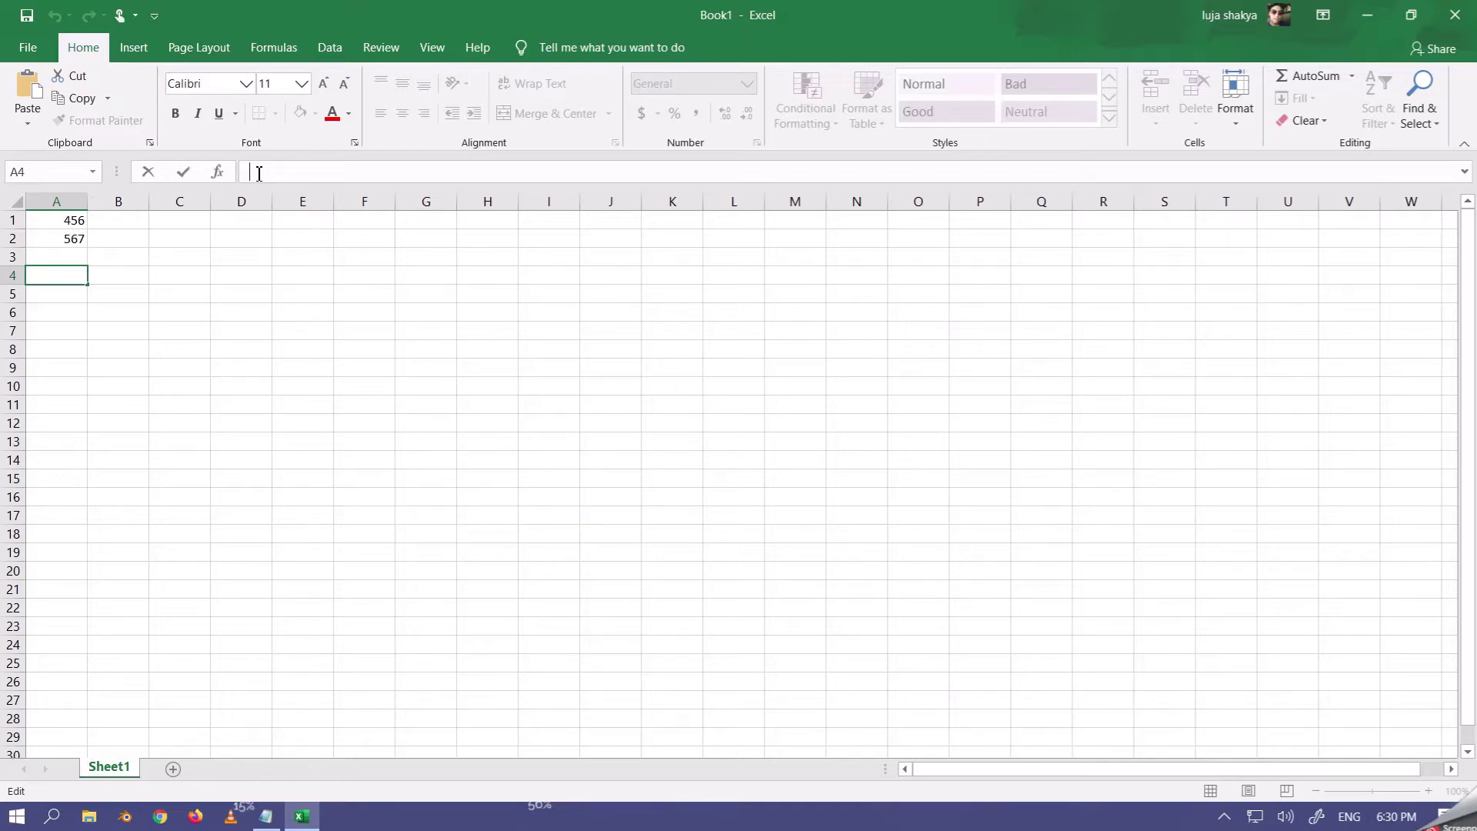
type("=")
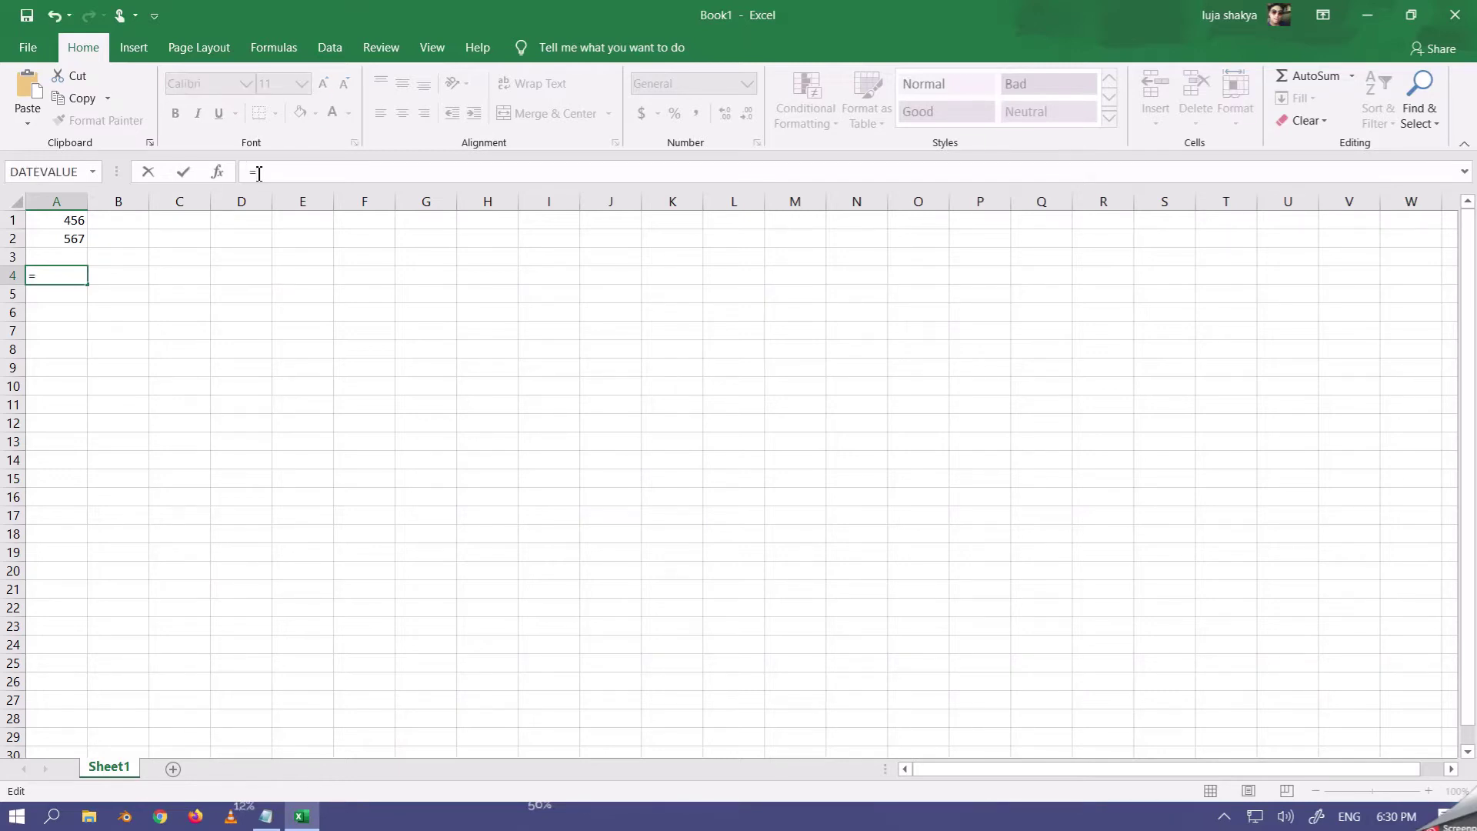
type("()")
key("Left")
type("A1")
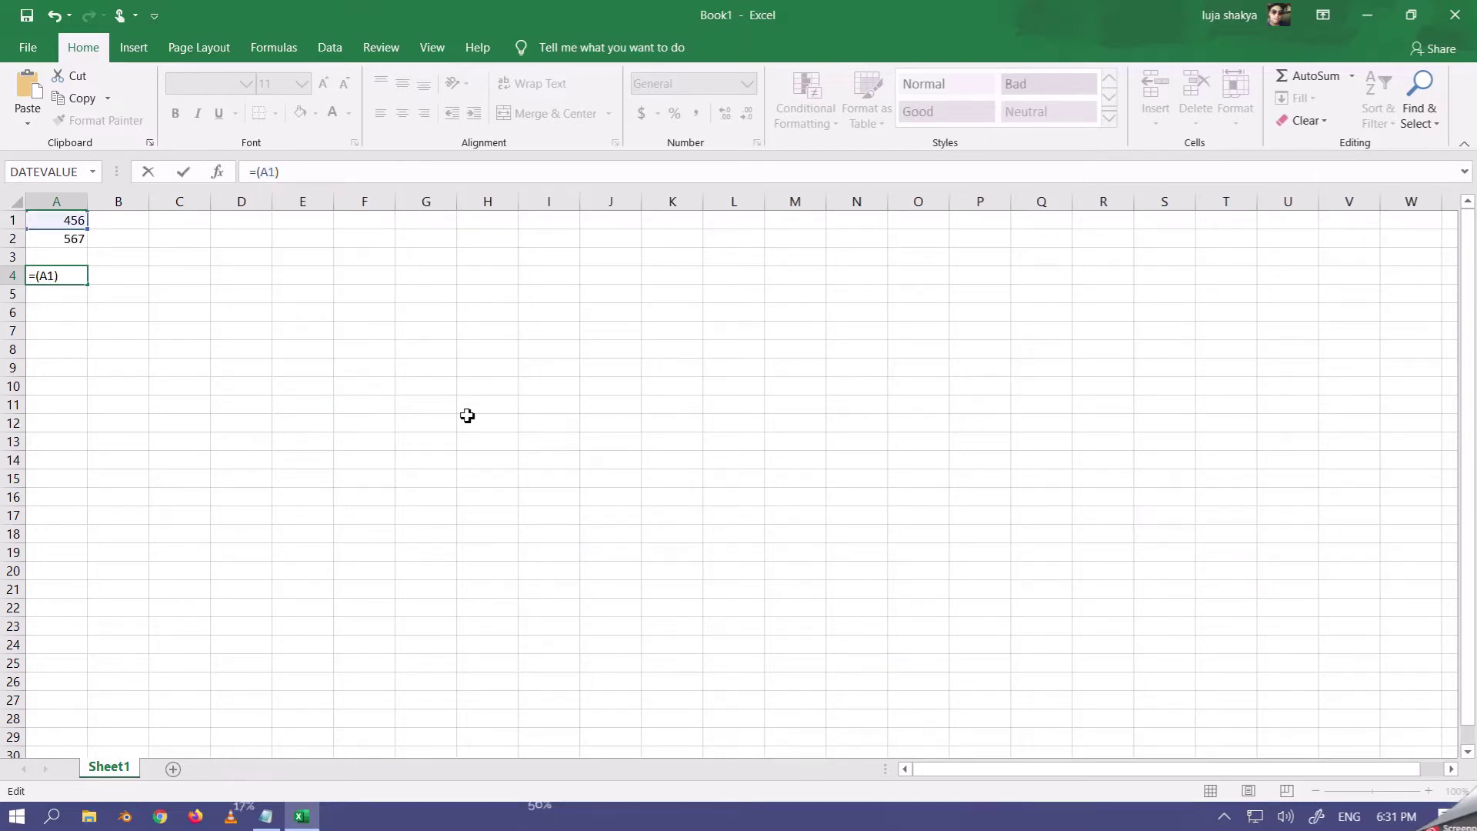
type("+")
type("A2")
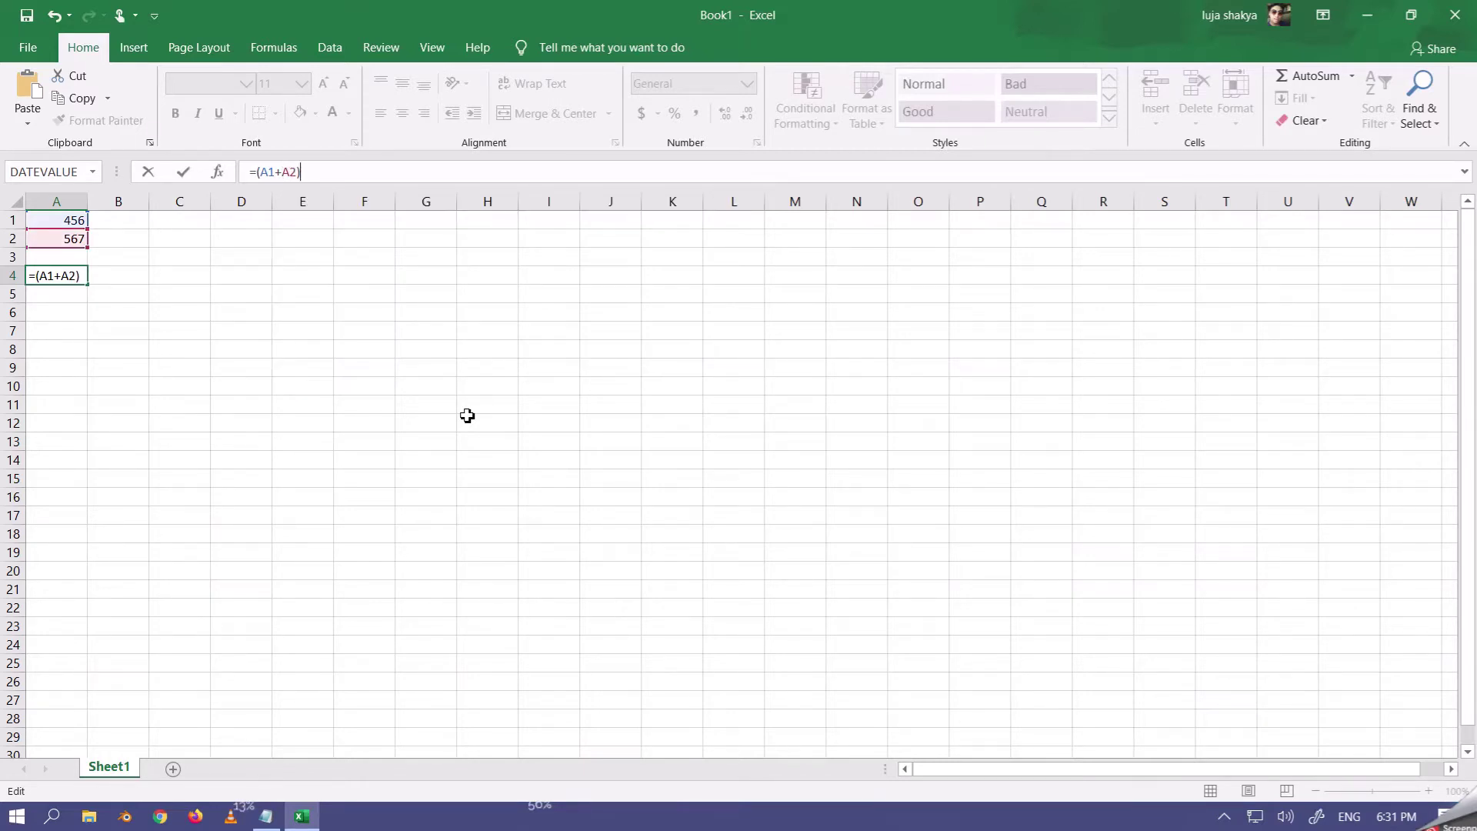
key("Return")
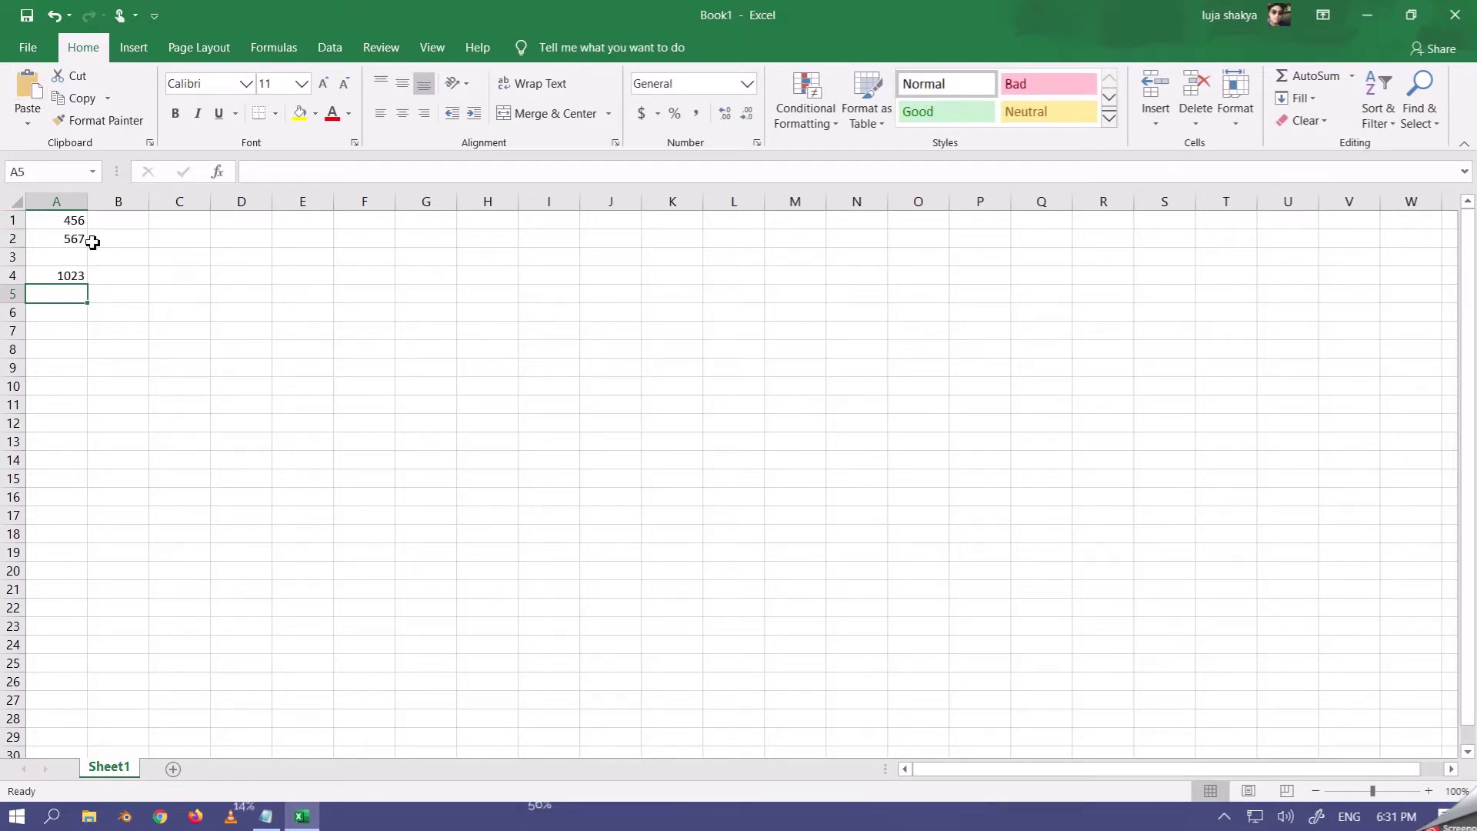
left_click(61, 281)
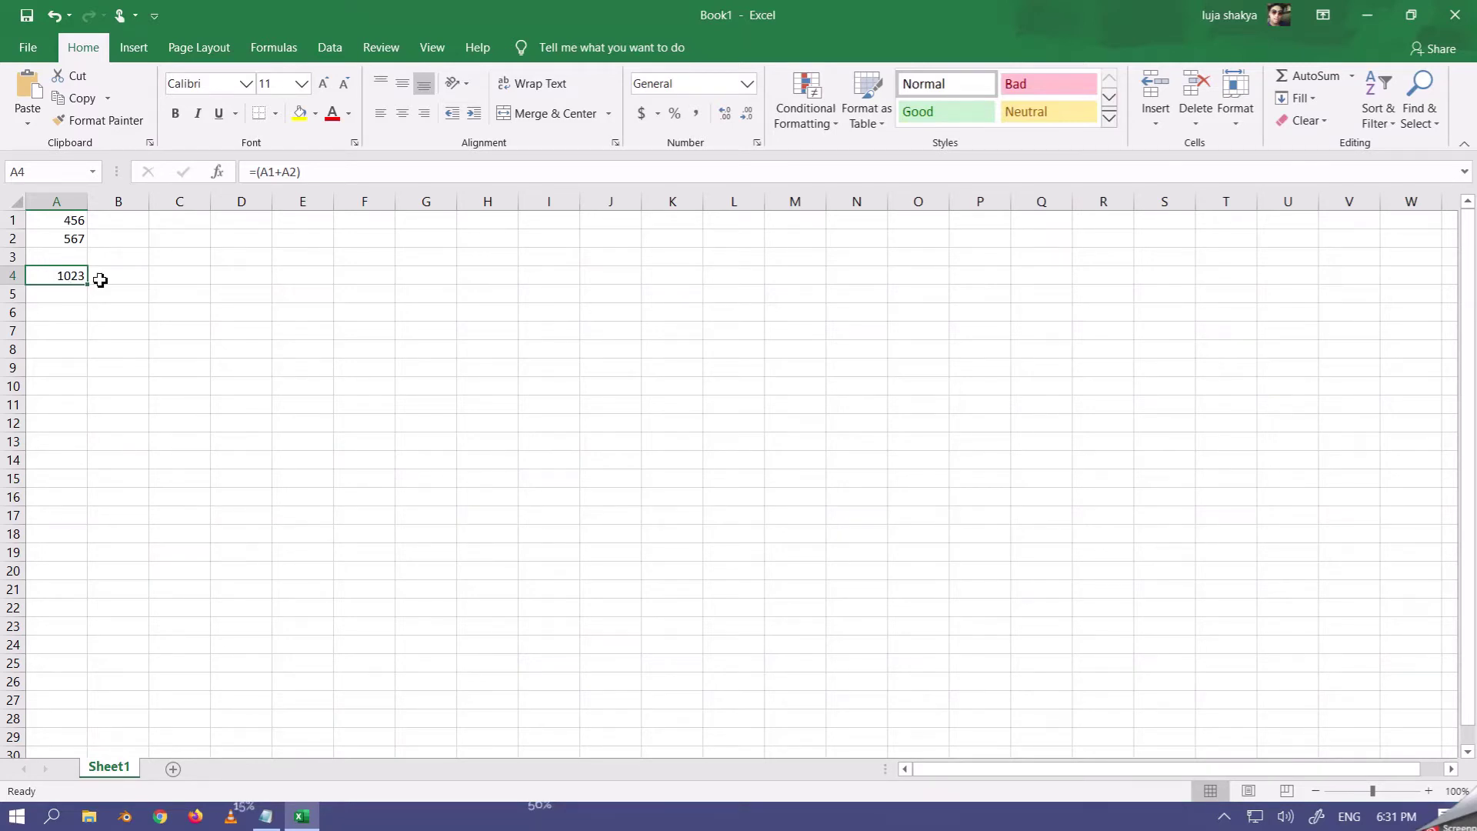
Step: Enter =(A1-A2) in B4, which shows -111
left_click(103, 277)
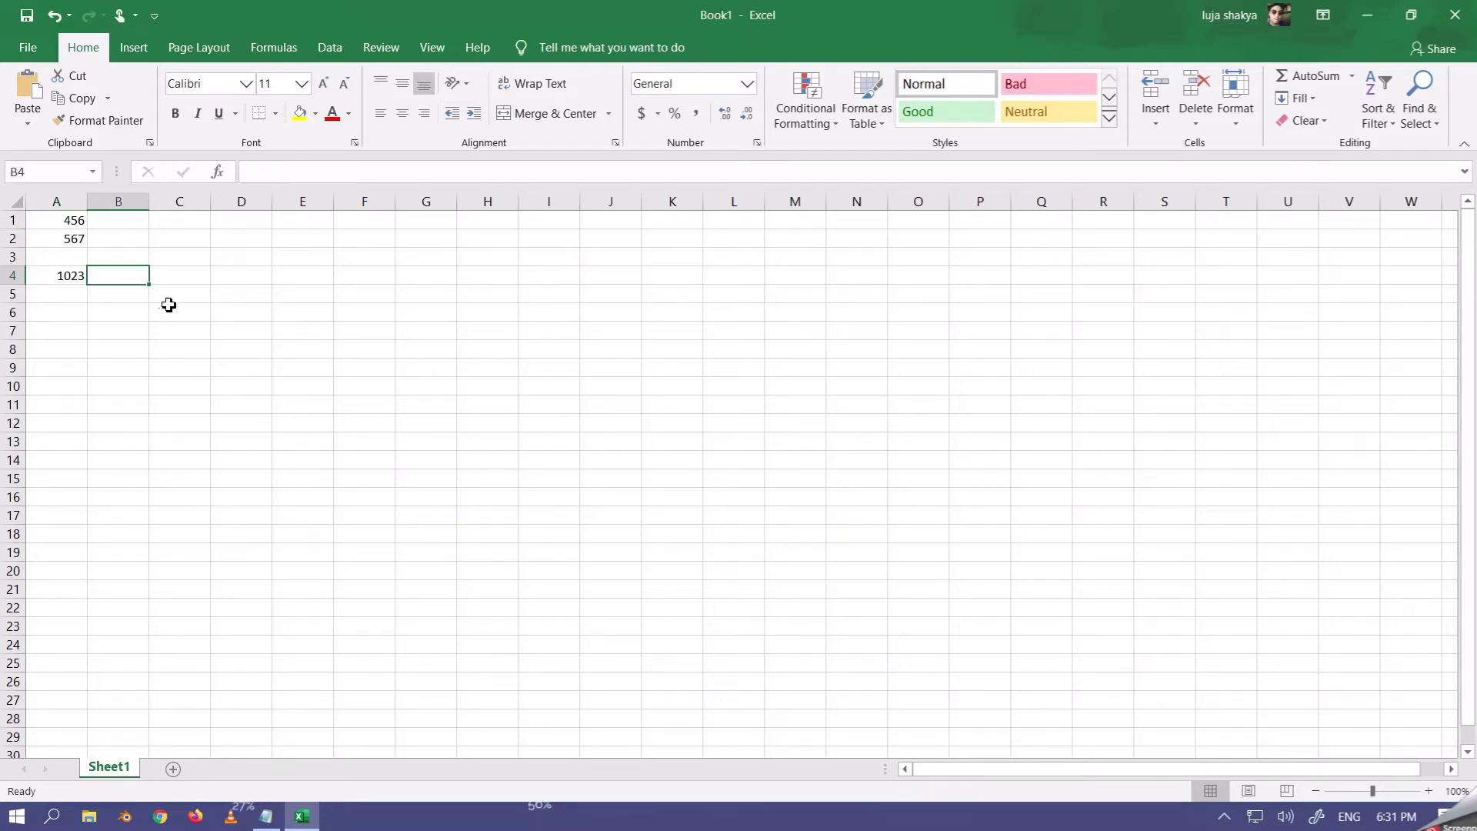
left_click(271, 177)
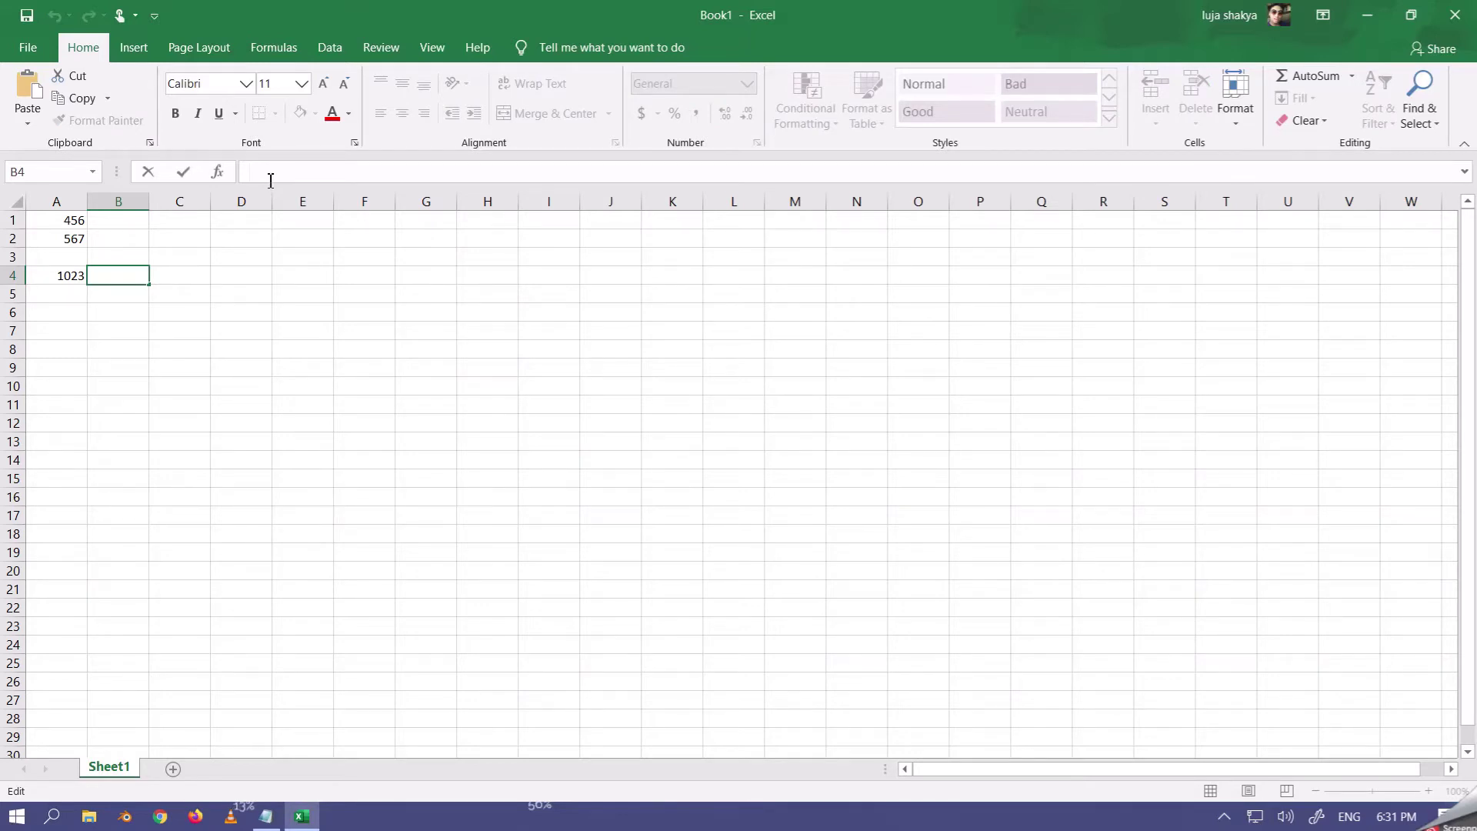
type("=")
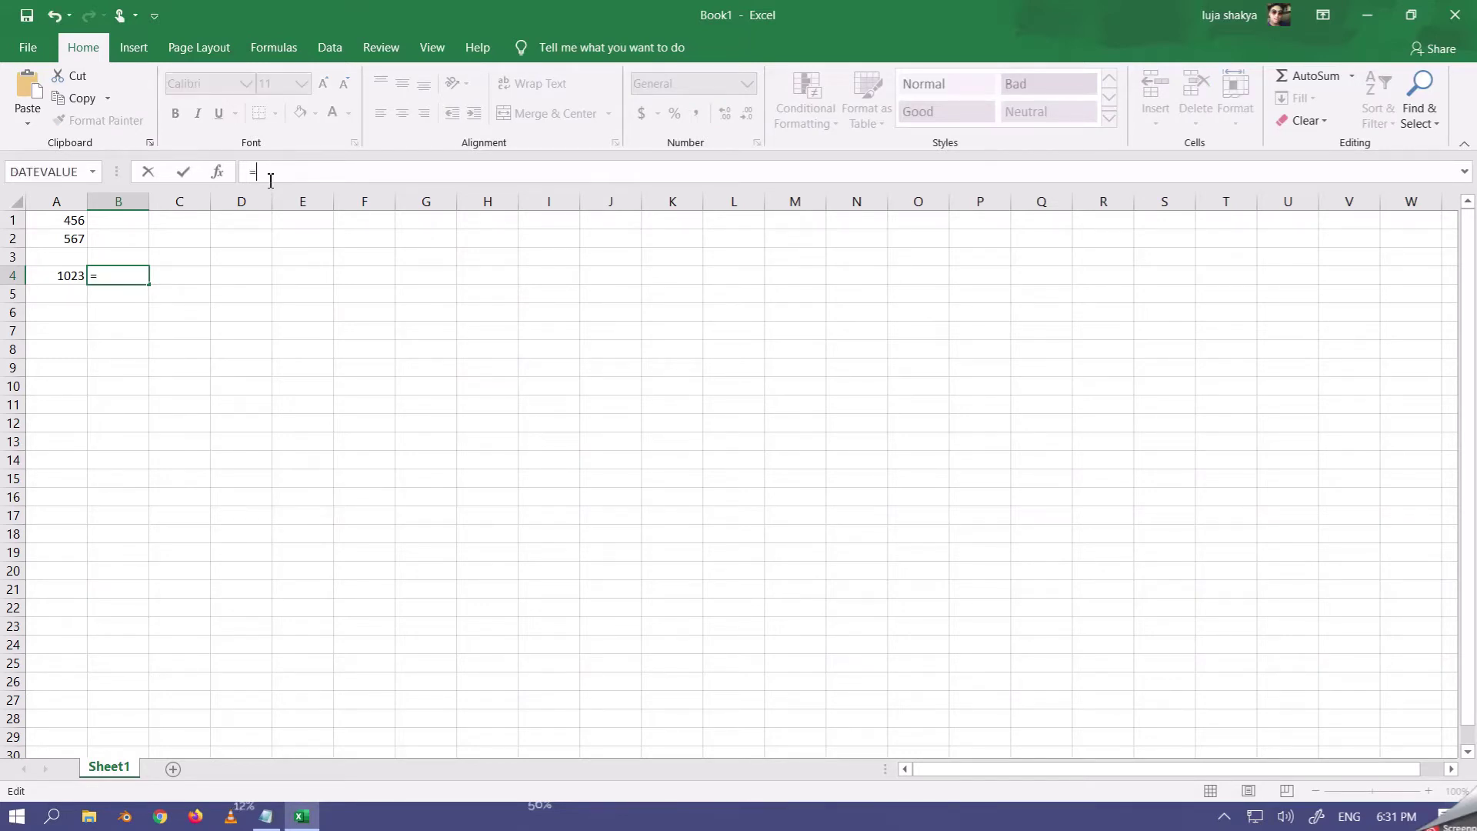
type("(")
type("A1")
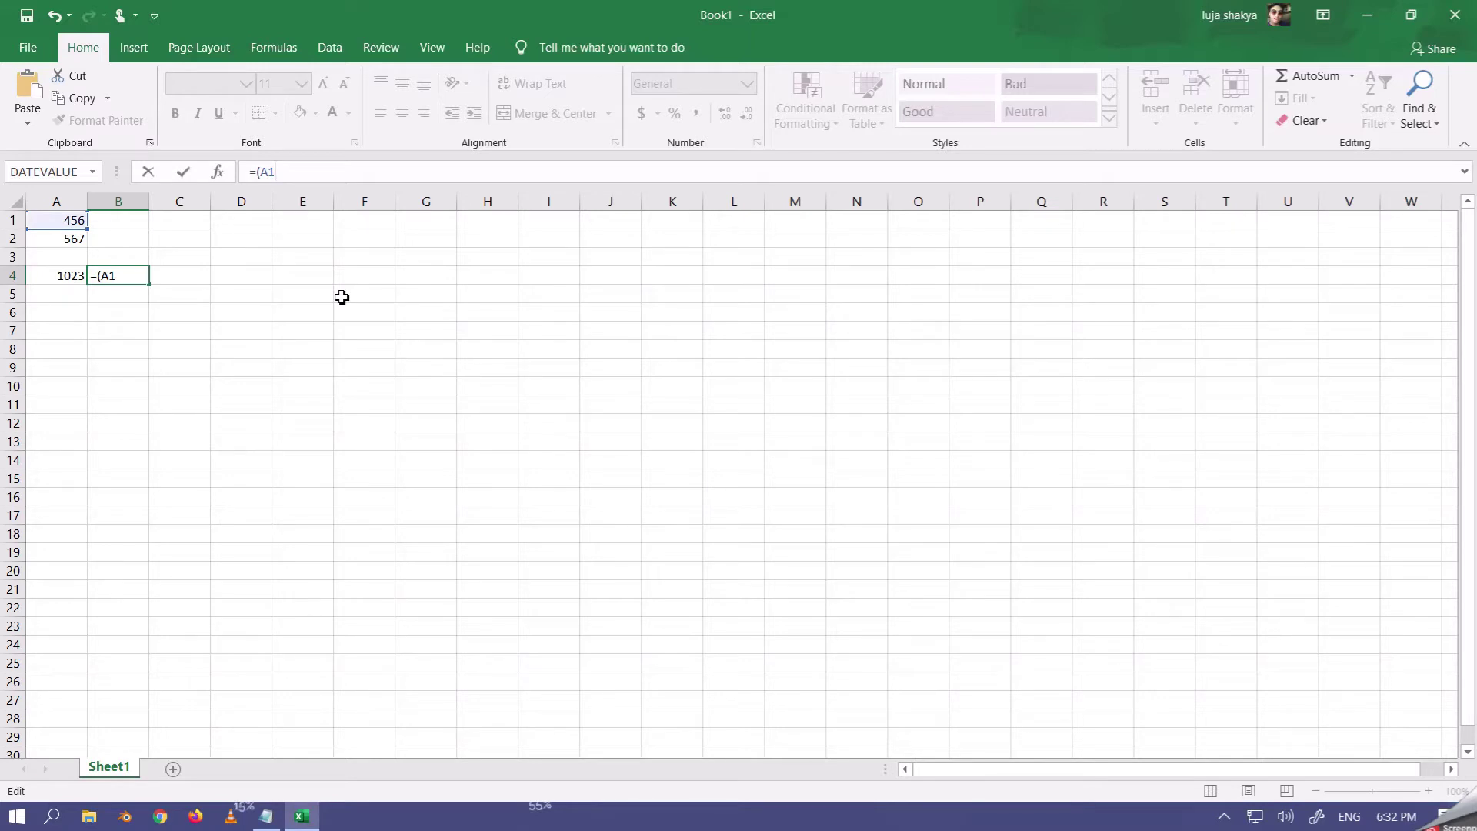
type("-A2")
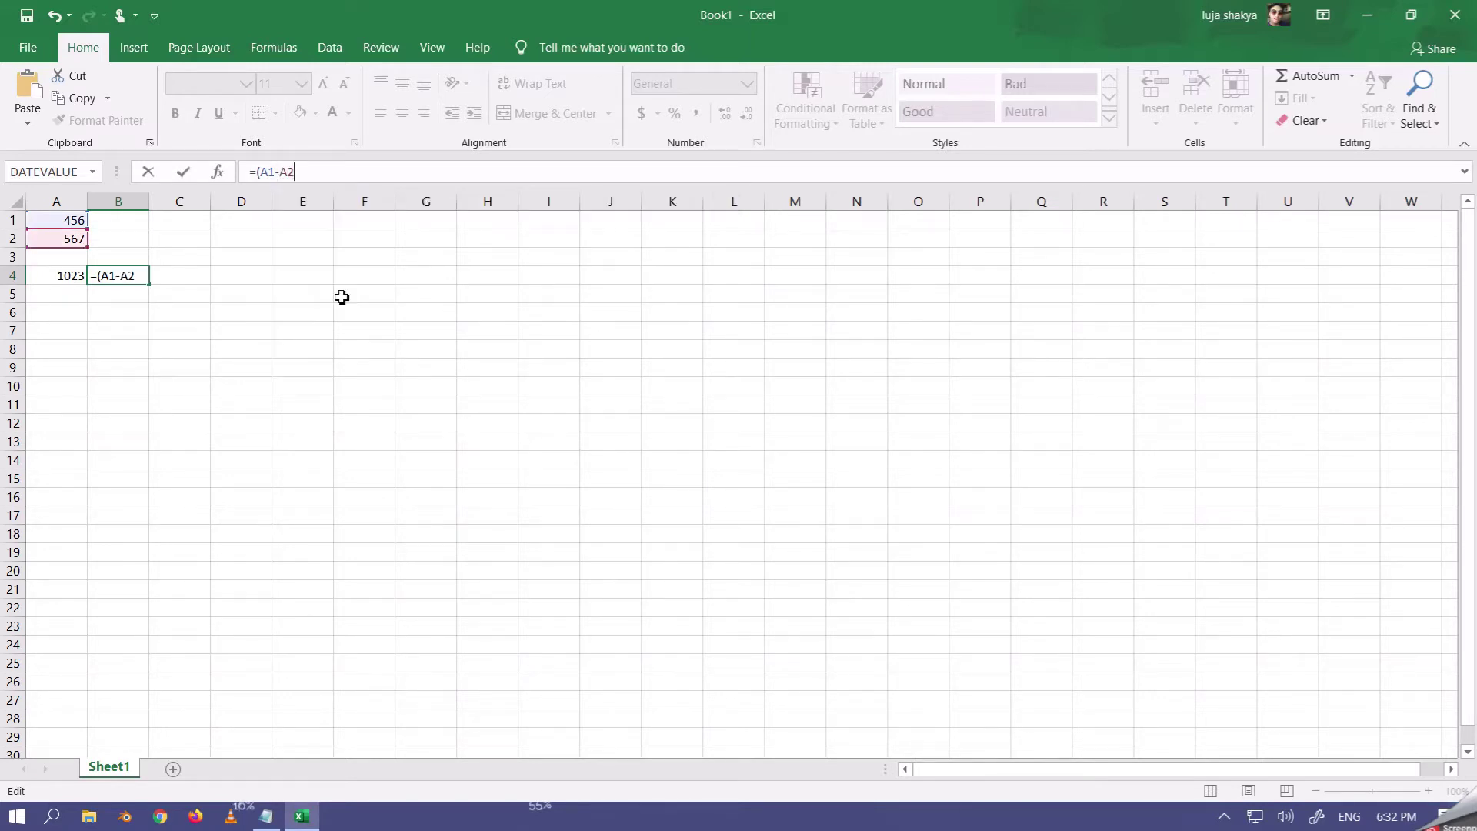
type(")")
key("Return")
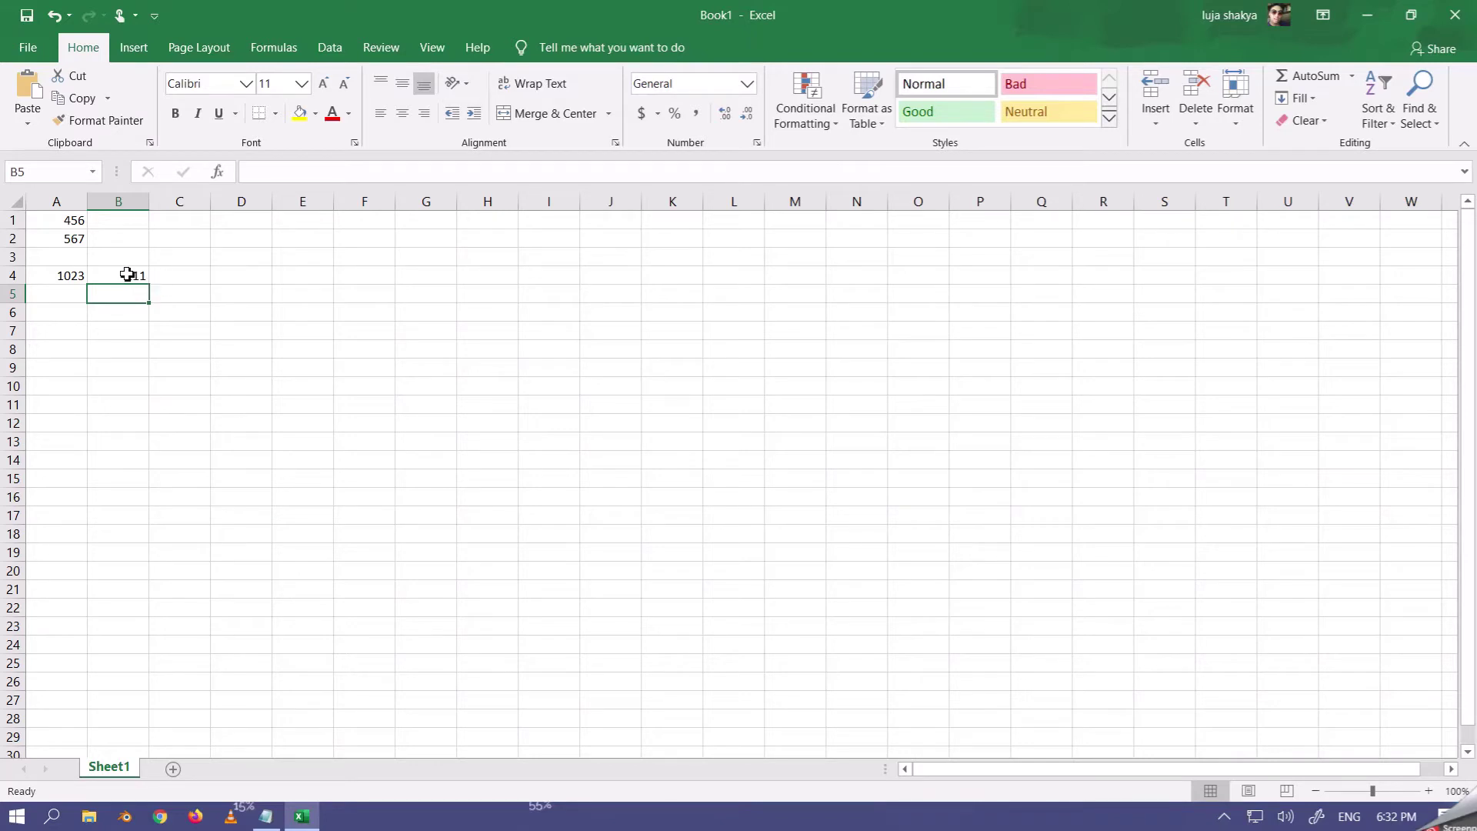
left_click(127, 276)
Step: Edit B4's formula to =(A2-A1) so it displays 111
left_click(280, 172)
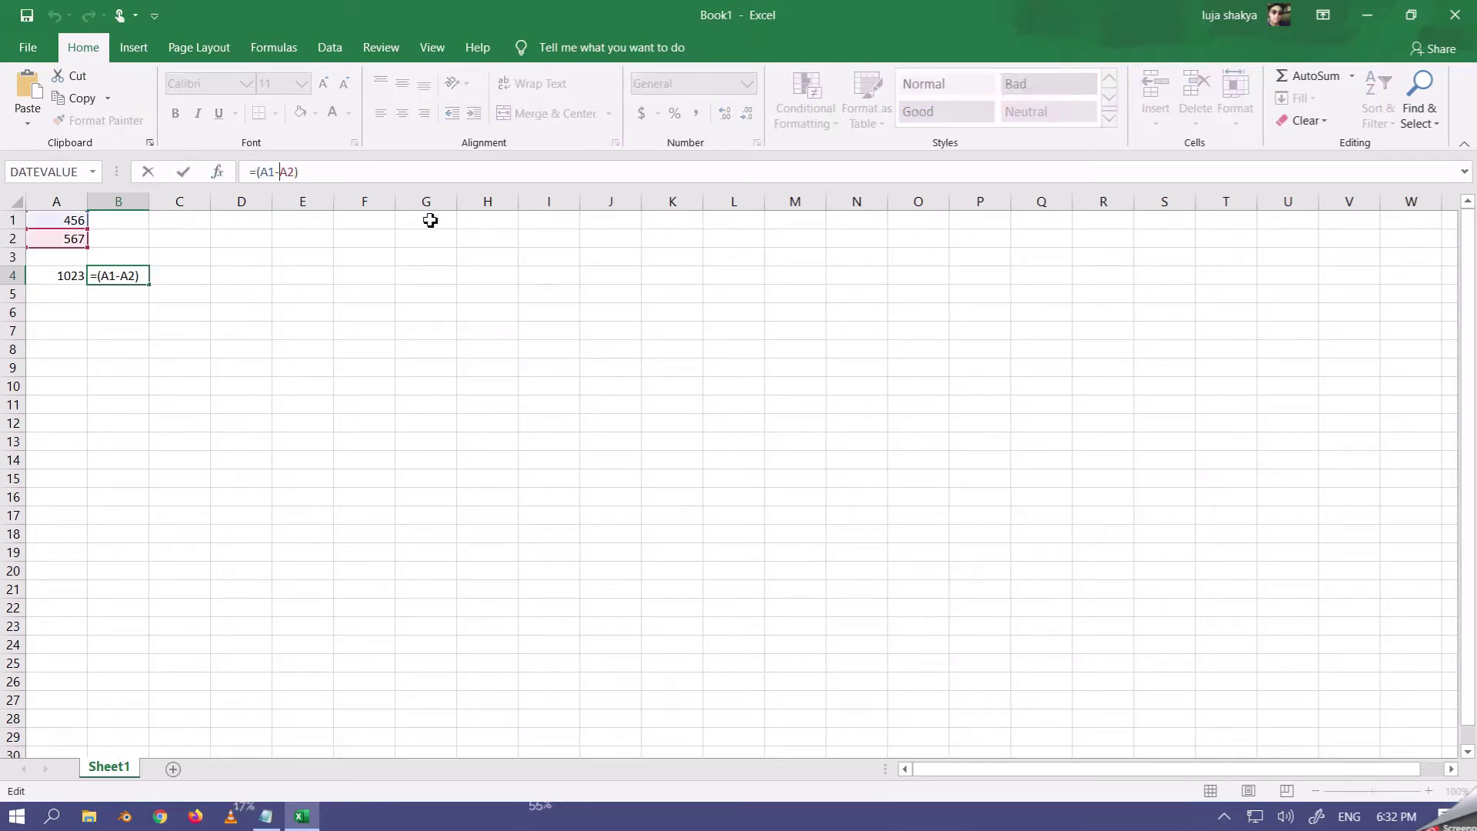
key("BackSpace")
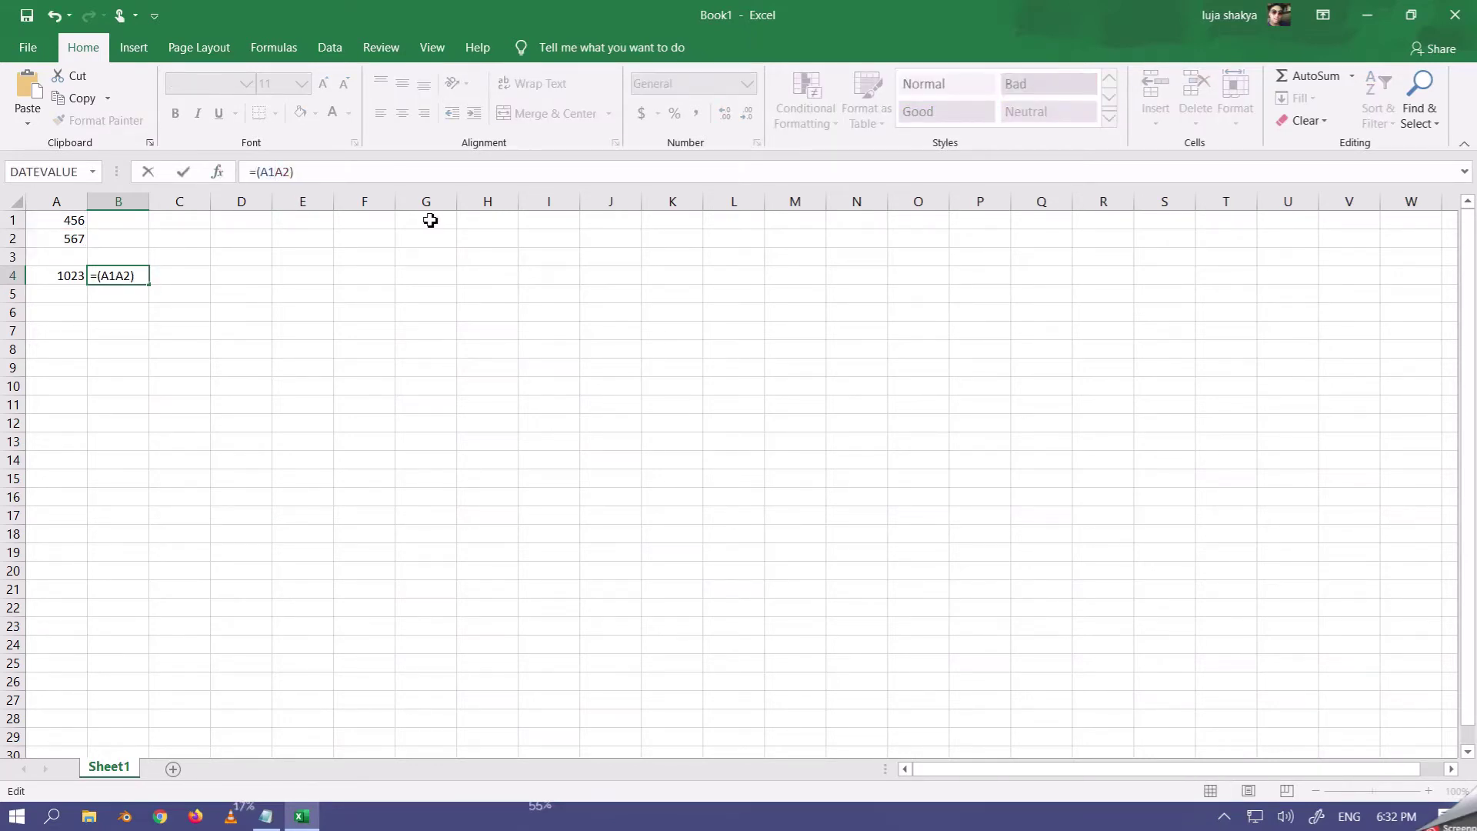
key("BackSpace")
type("2")
key("BackSpace")
type("1")
key("Left")
key("Left")
type("=")
key("BackSpace")
type("-")
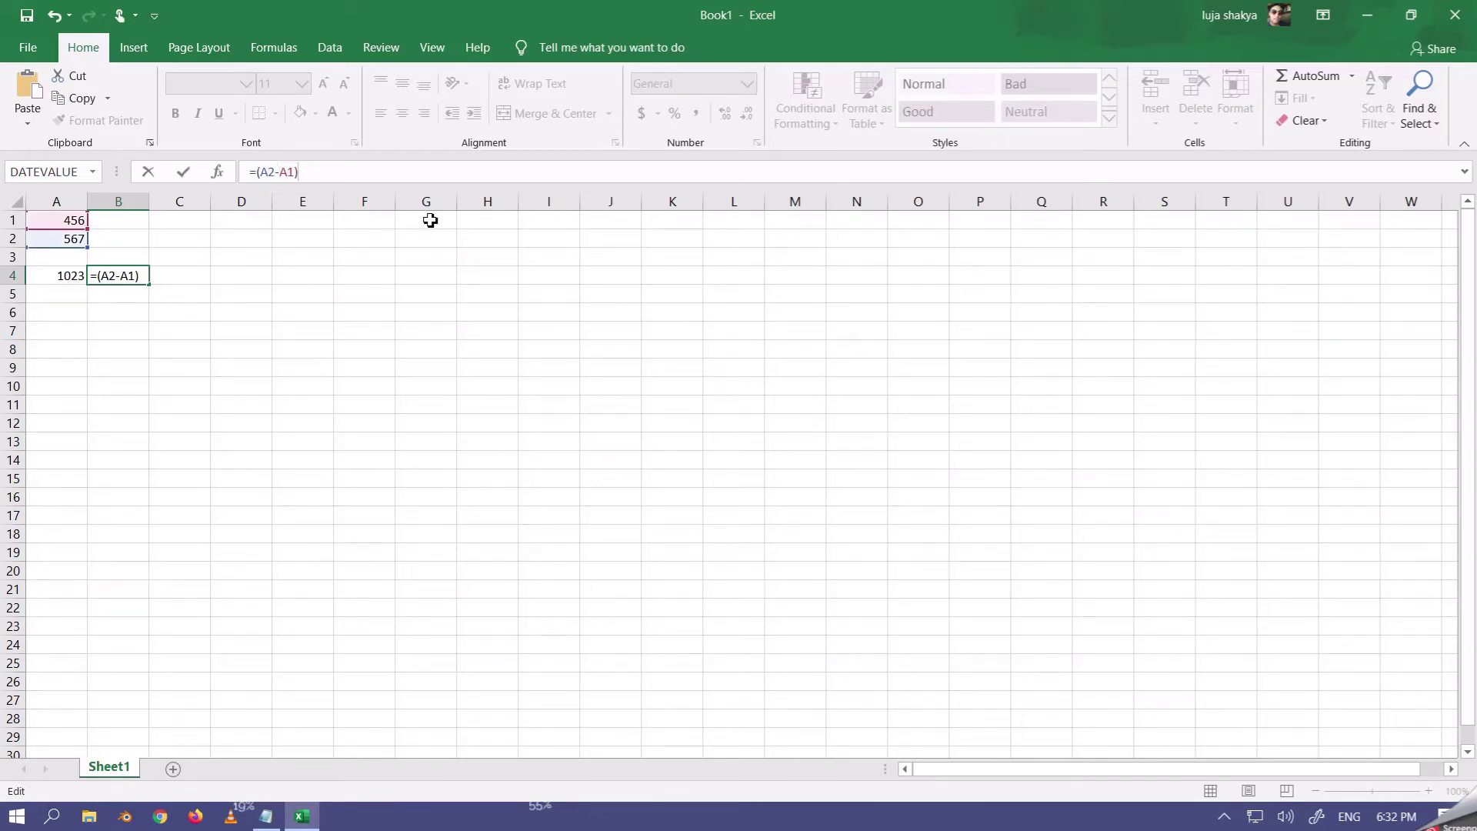
key("Return")
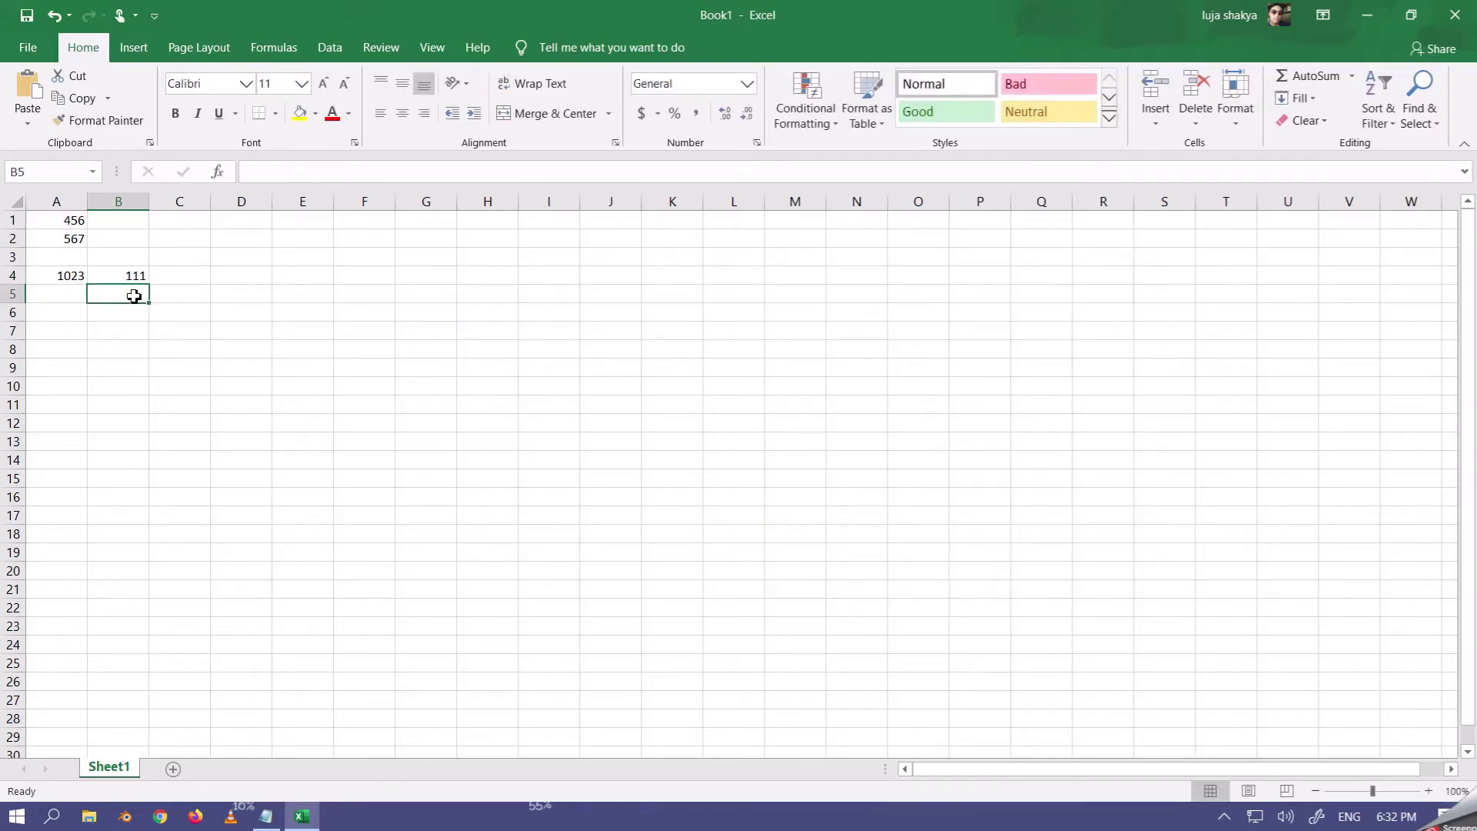
Step: After reviewing the A4 and B4 formulas, enter =(A1*A2) in C4 for 258552
left_click(134, 278)
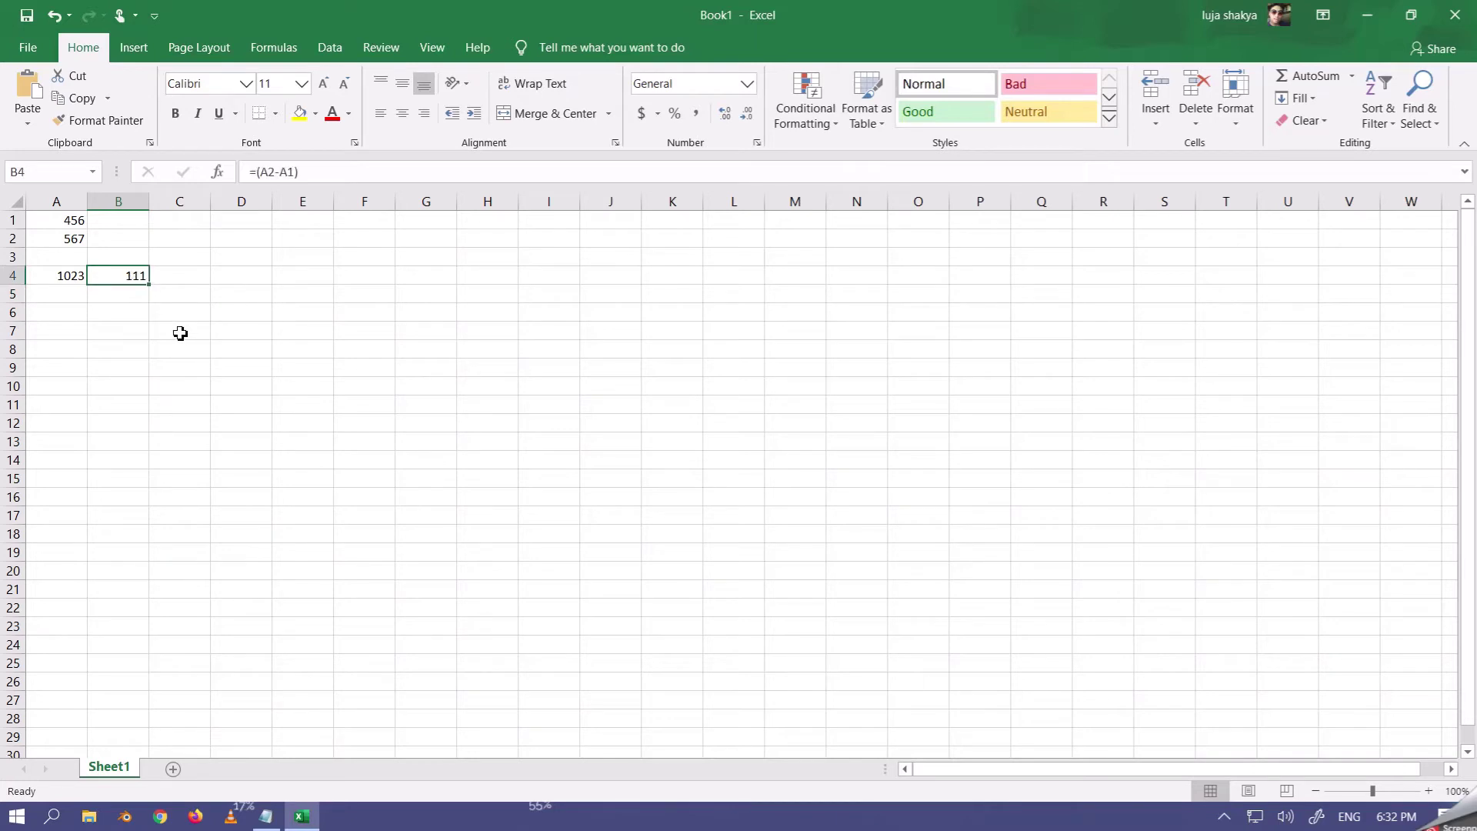
left_click(68, 281)
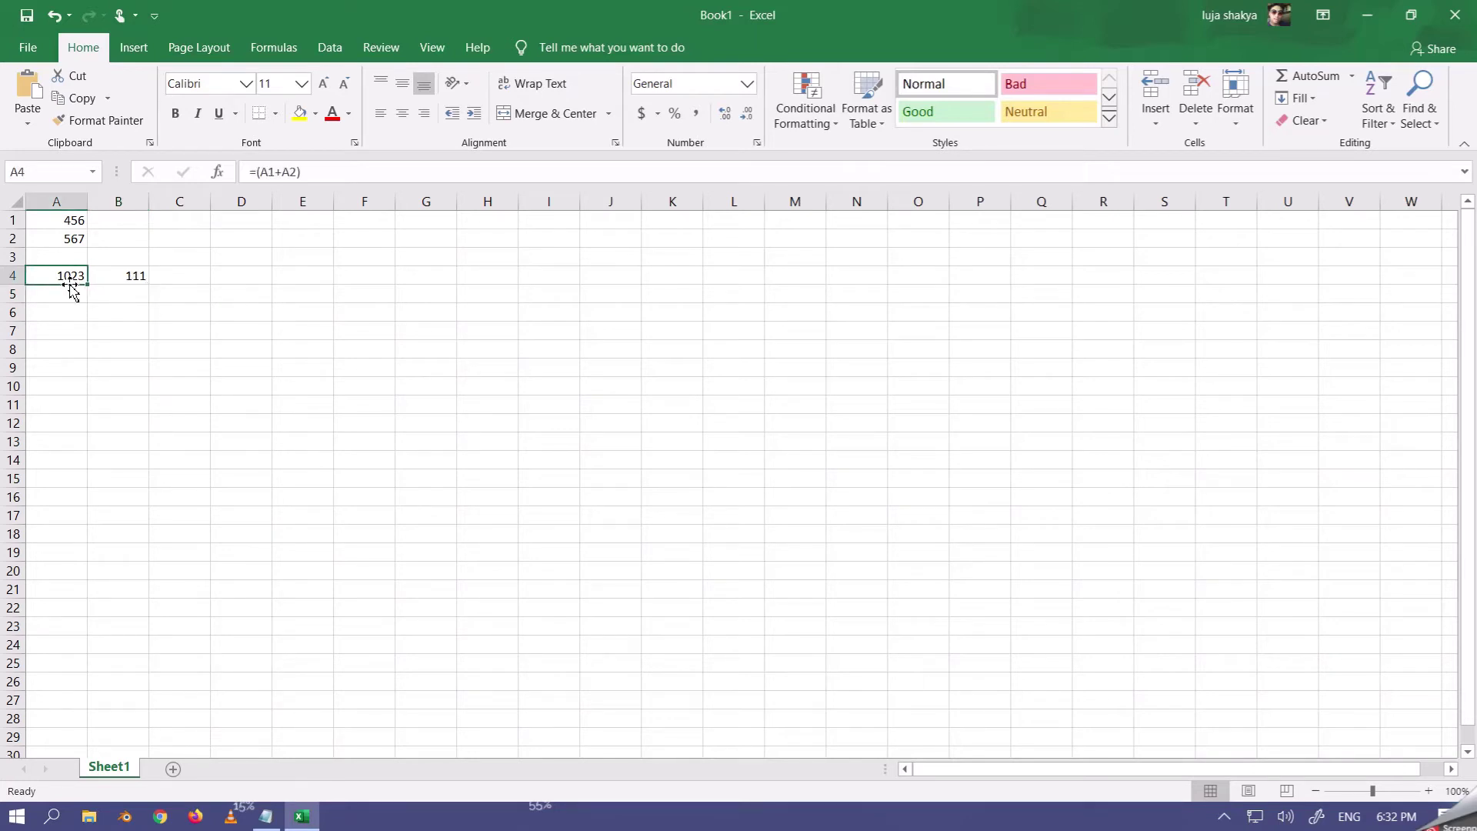
left_click(132, 278)
type("111")
left_click(181, 278)
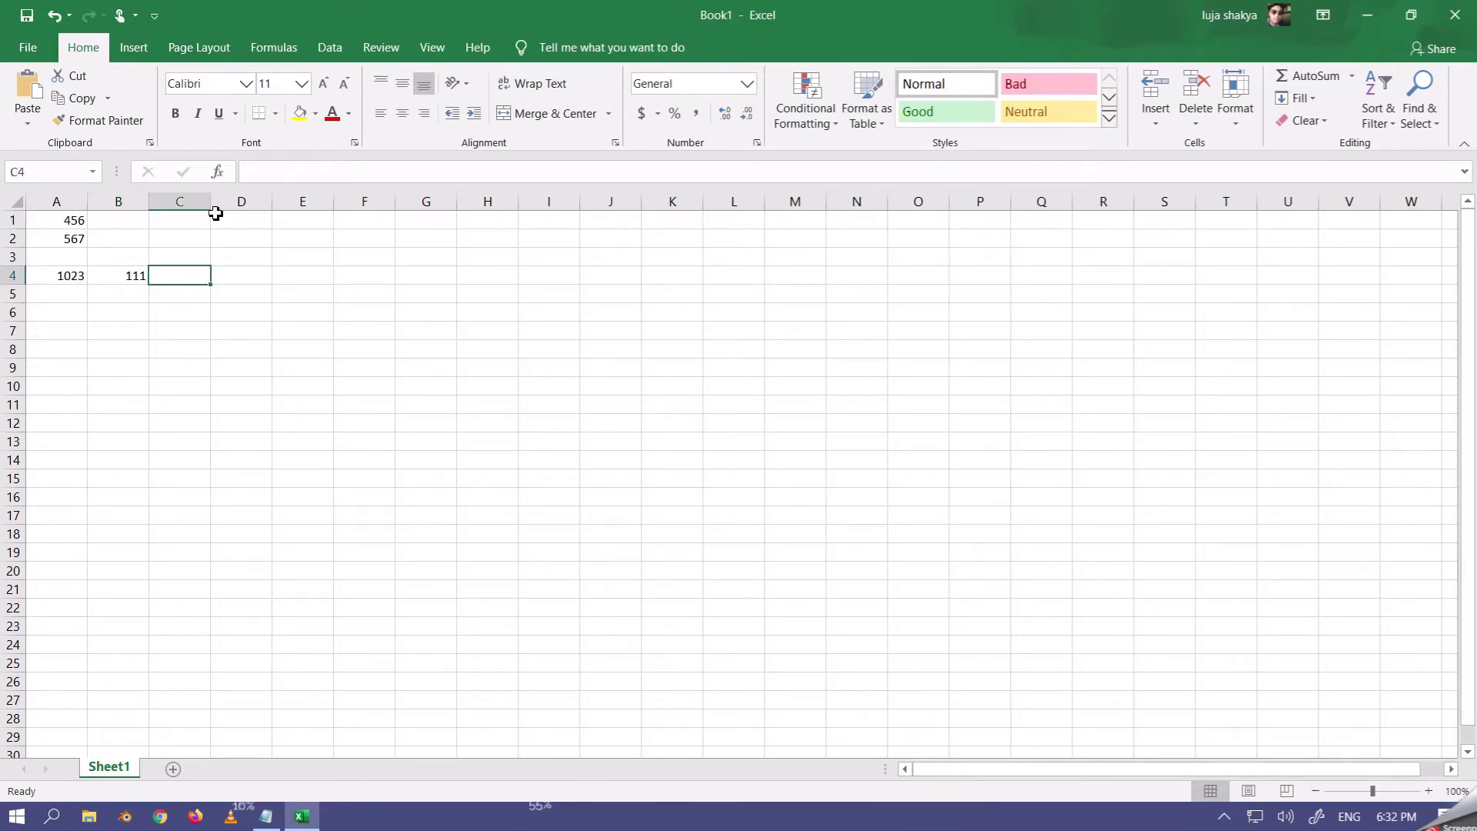
left_click(286, 178)
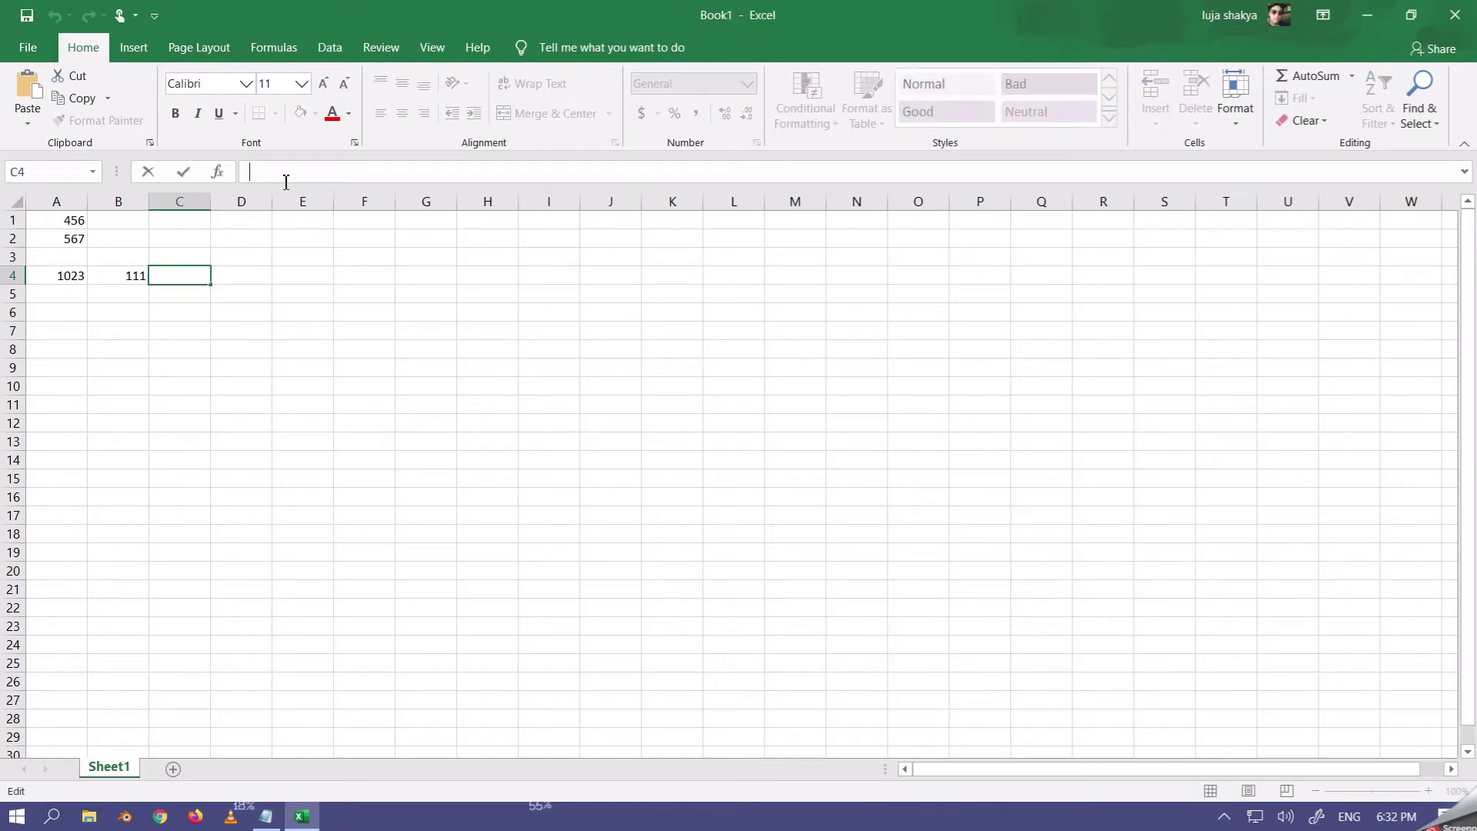
type("=()")
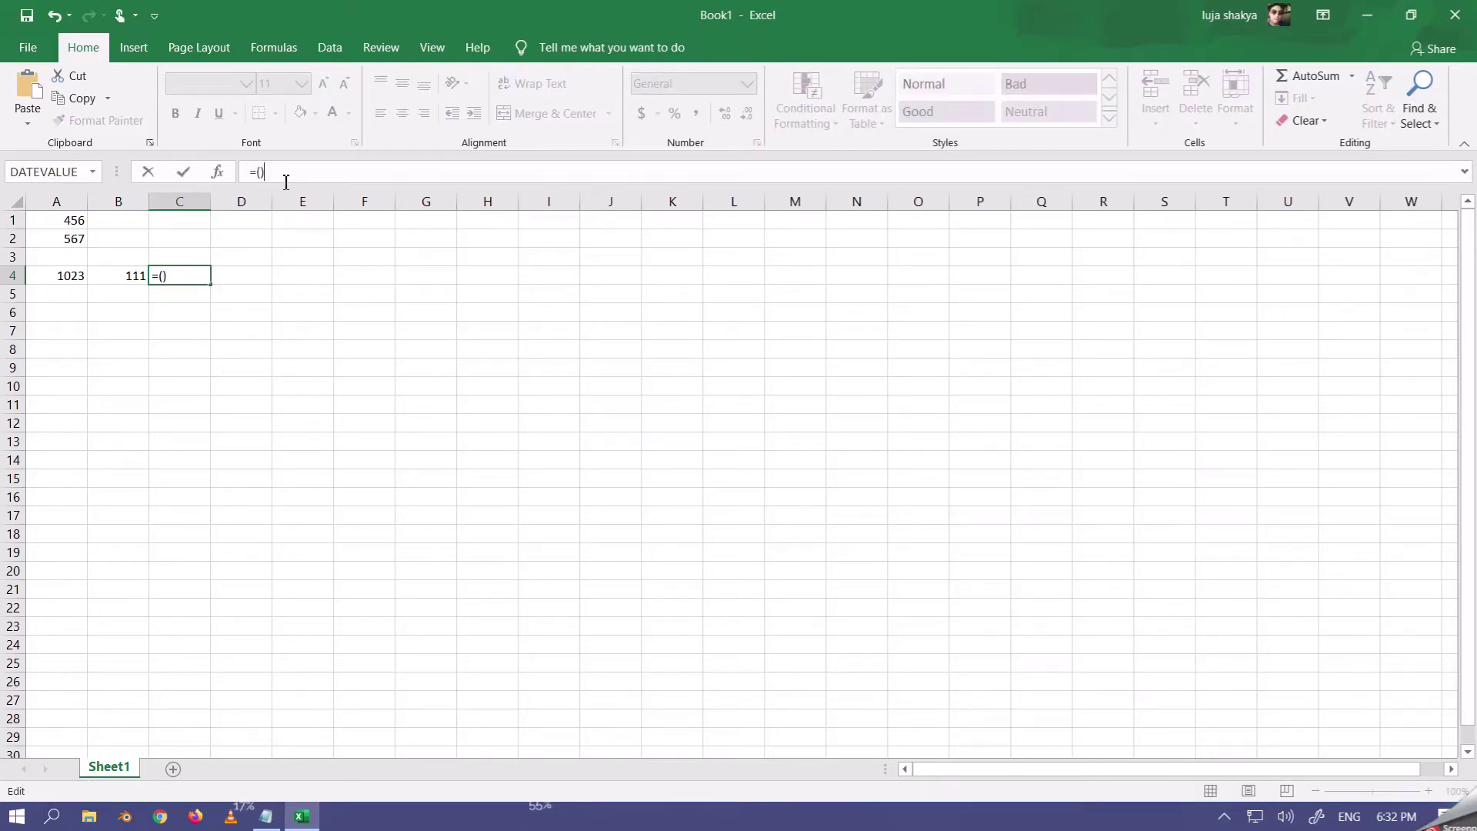
type("A1")
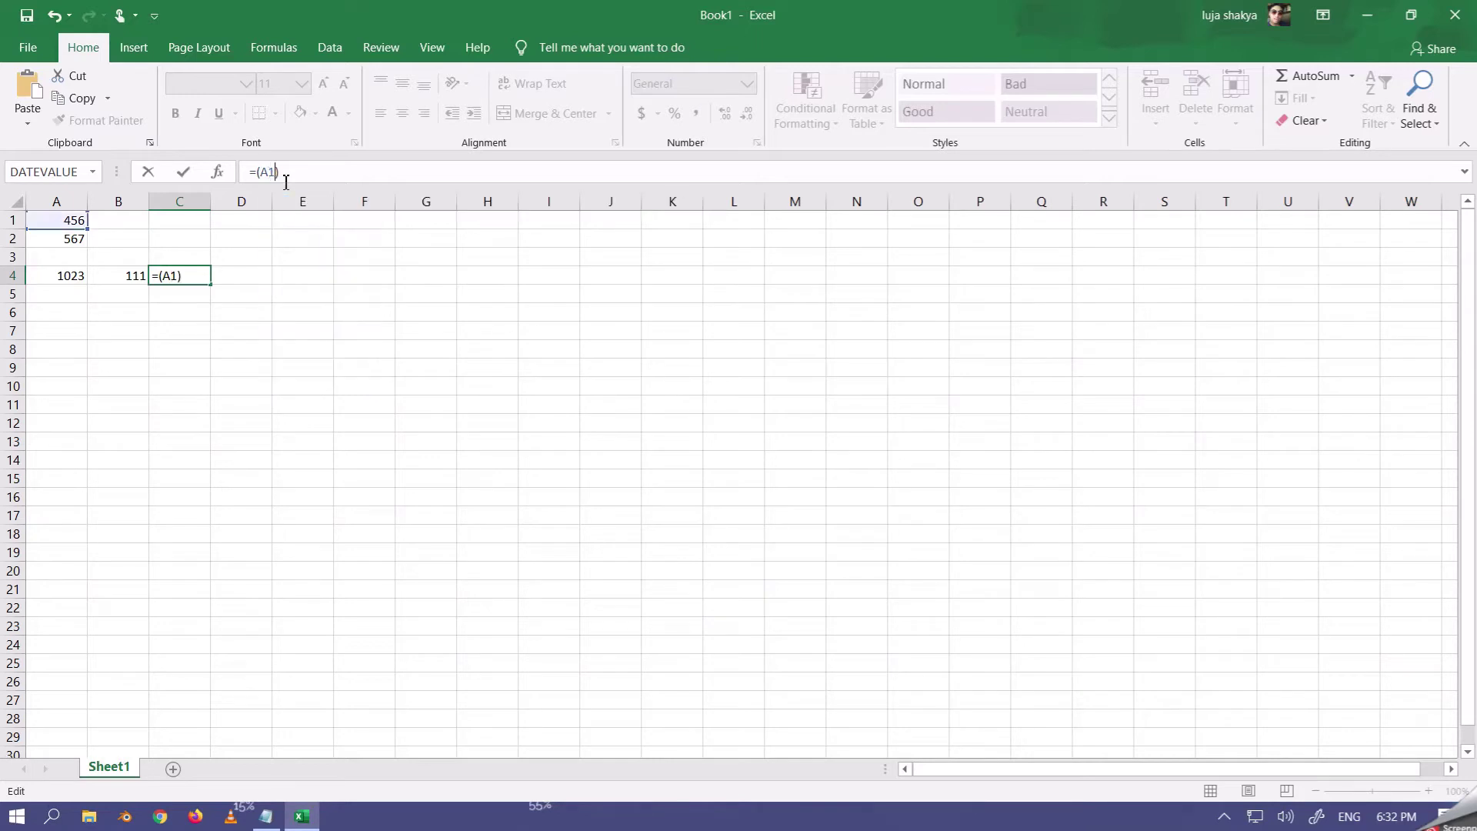
type("*")
type("A2")
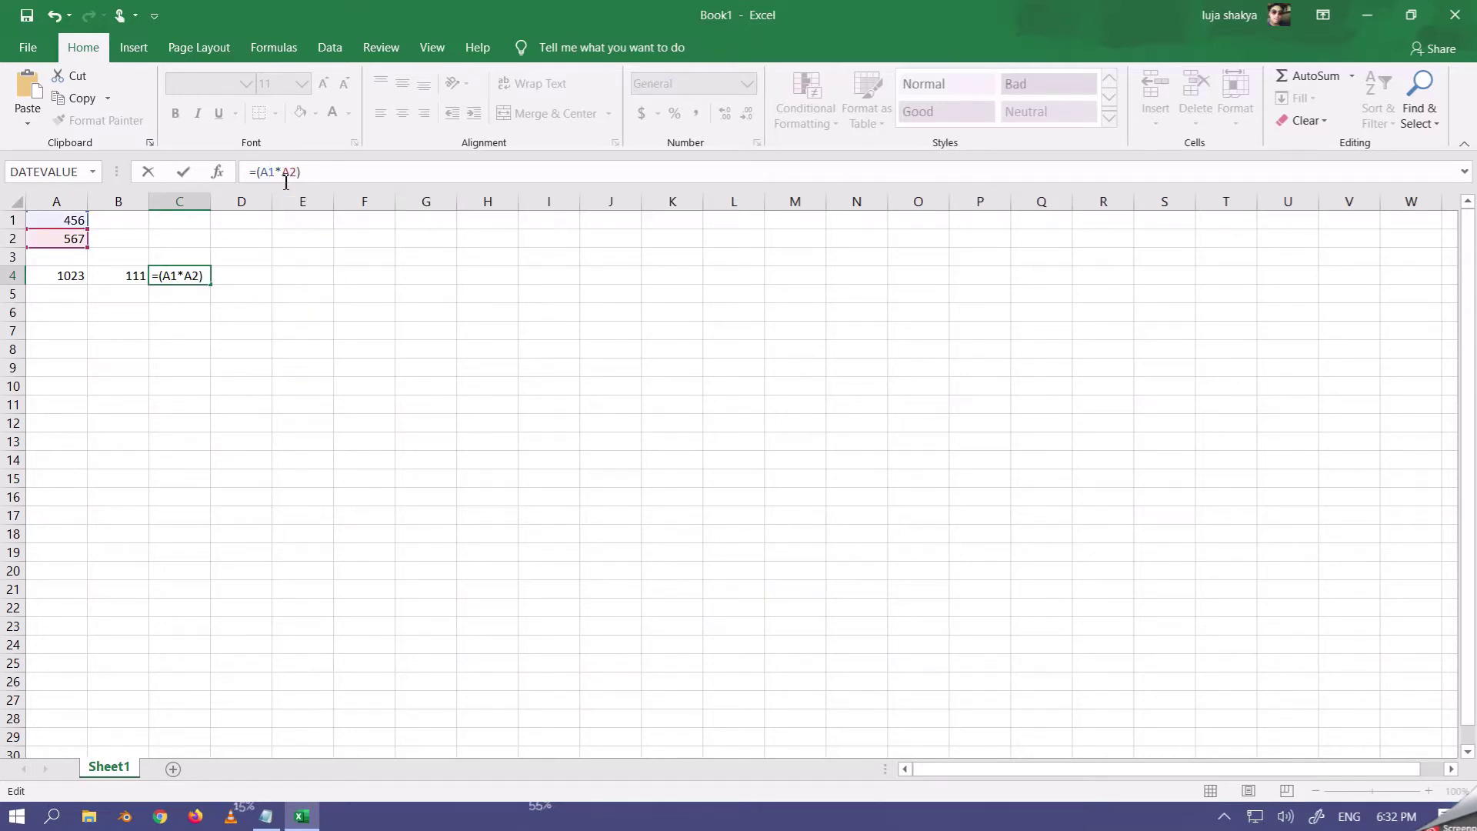
key("Return")
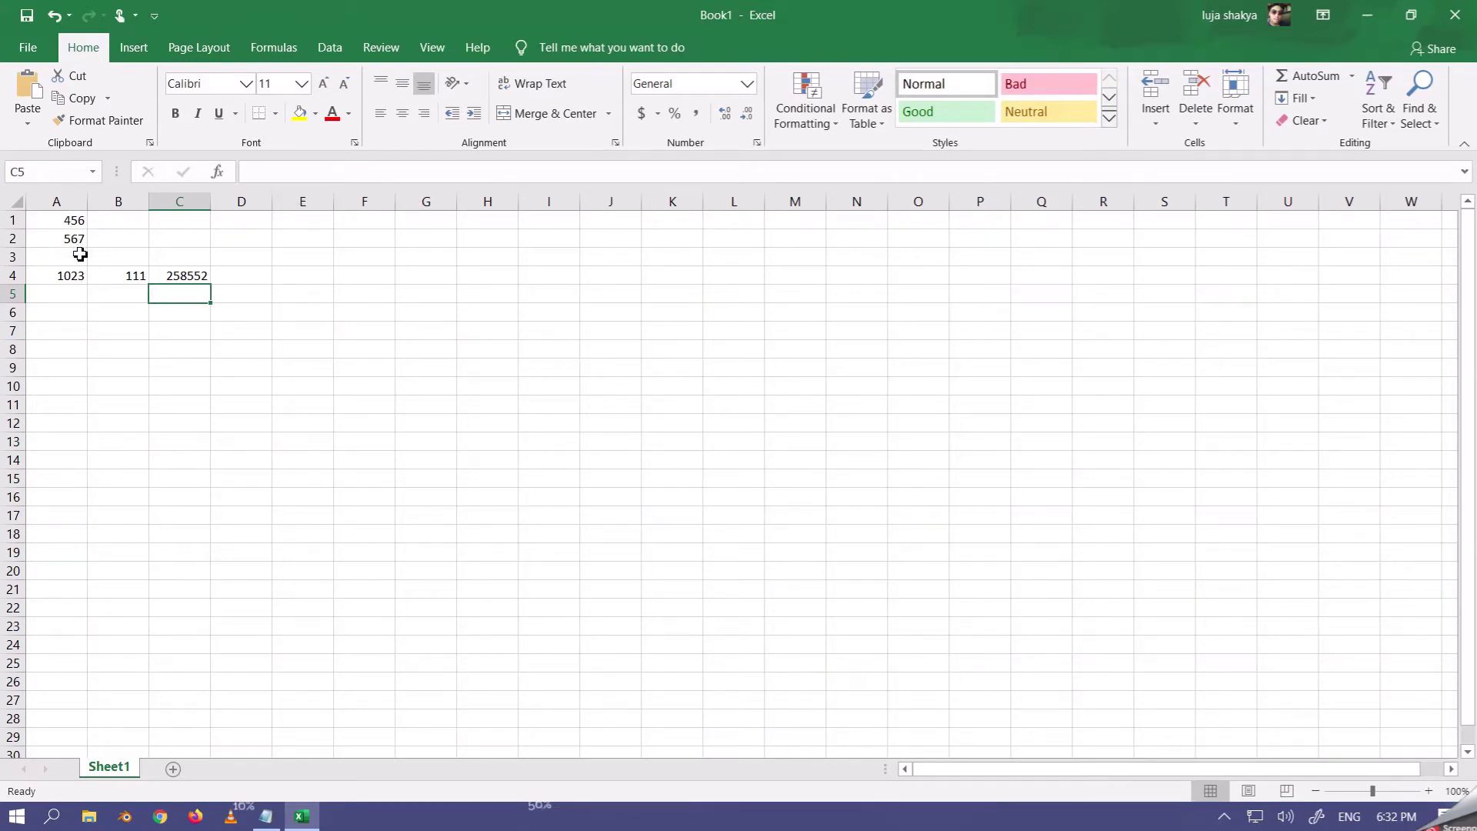
left_click(164, 276)
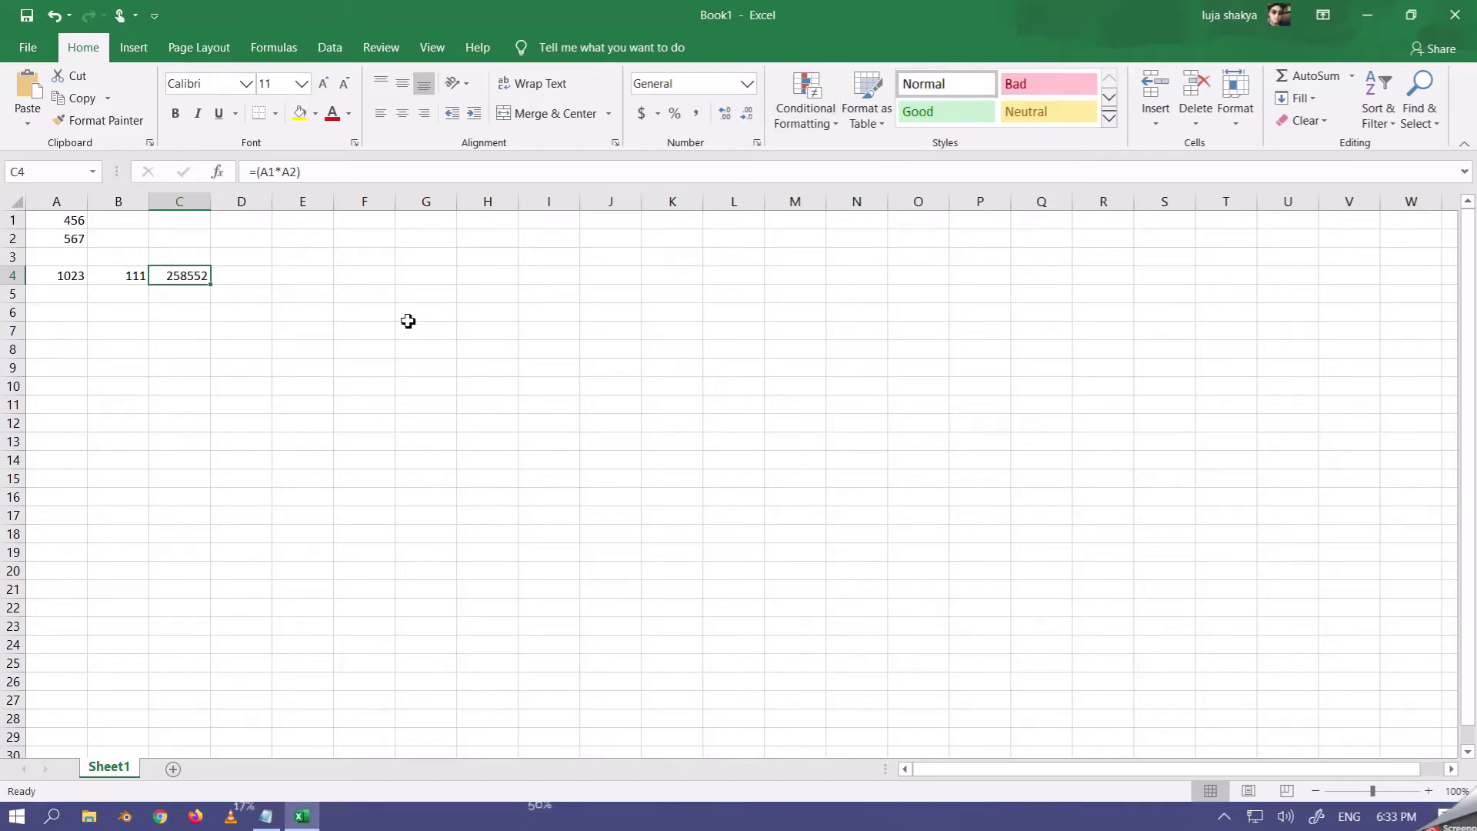
left_click(1366, 15)
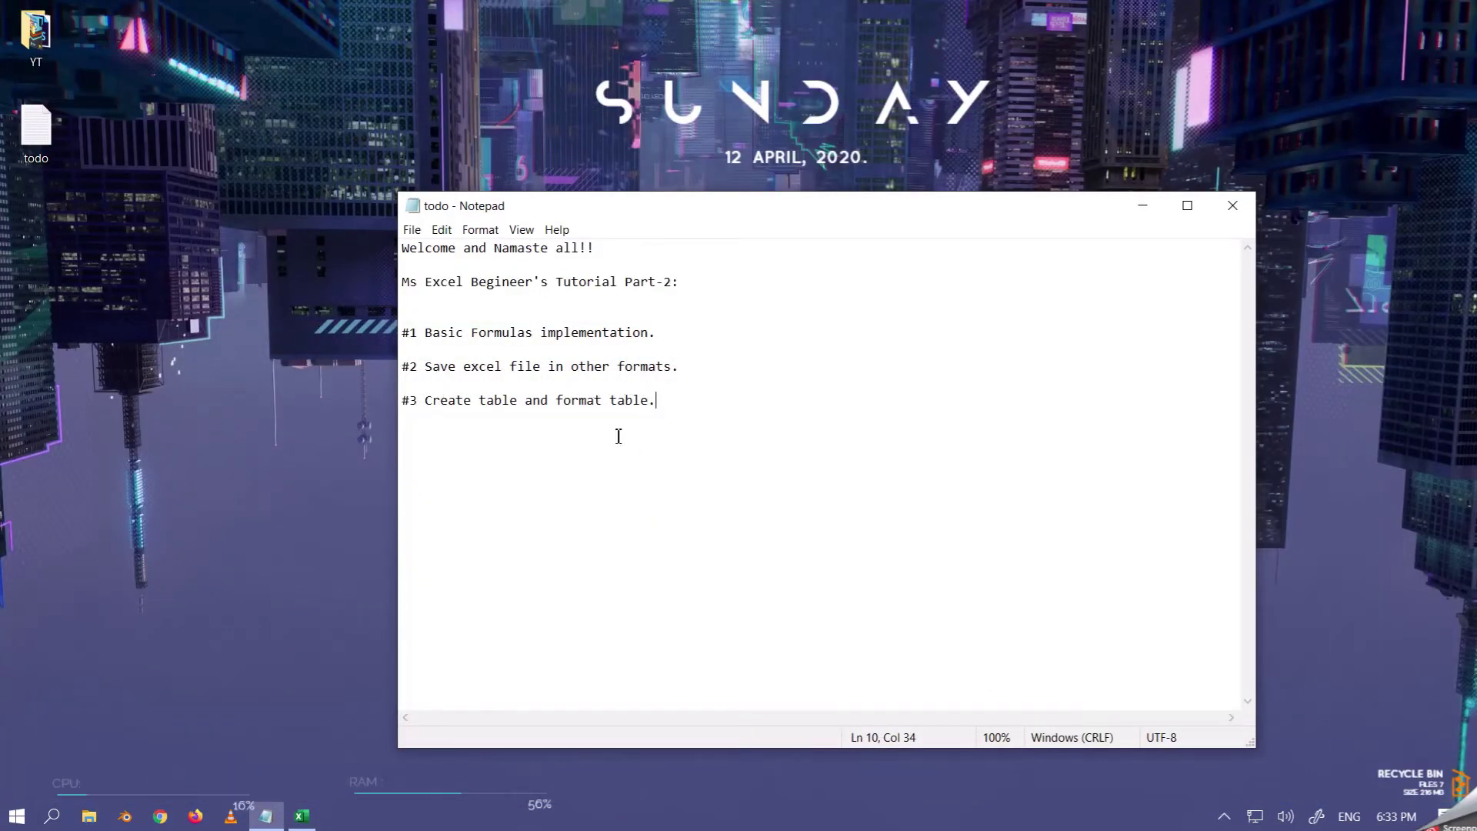
left_click(301, 816)
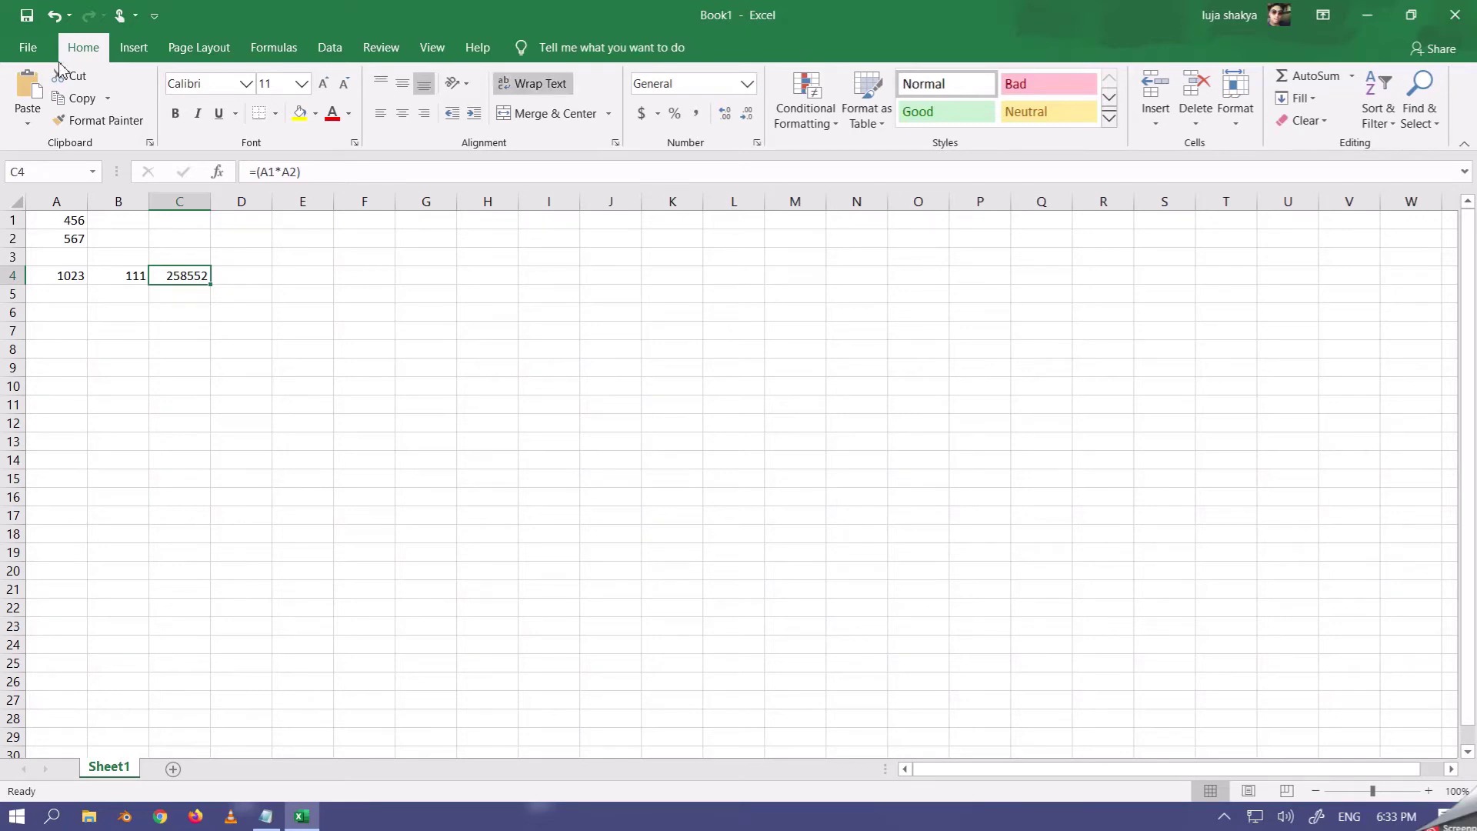
Step: Try Tut-ex1 from Recent, dismiss the file-not-found error, and close Book1 without saving
left_click(23, 47)
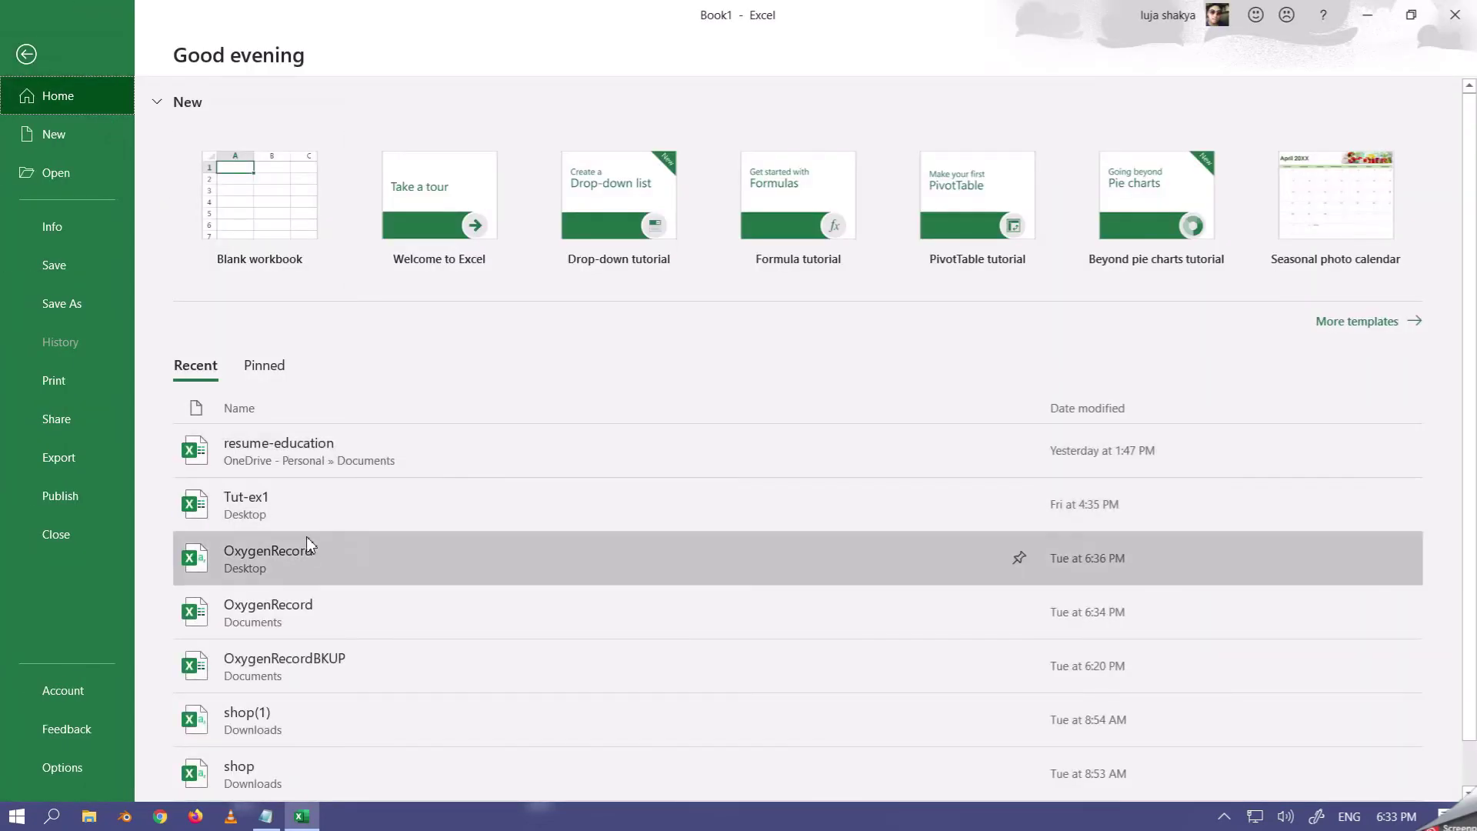
left_click(269, 512)
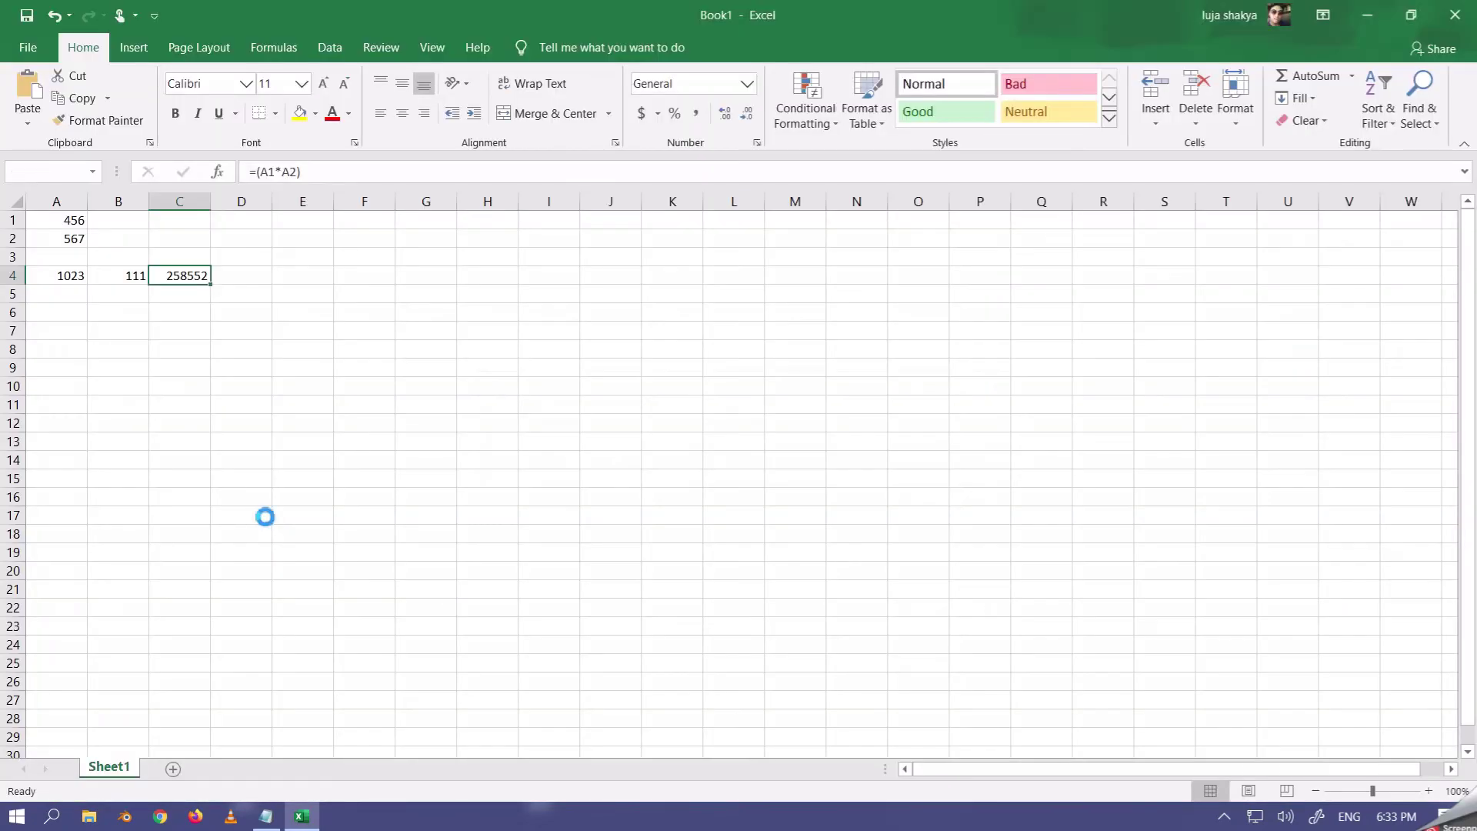
left_click(731, 462)
left_click(1455, 15)
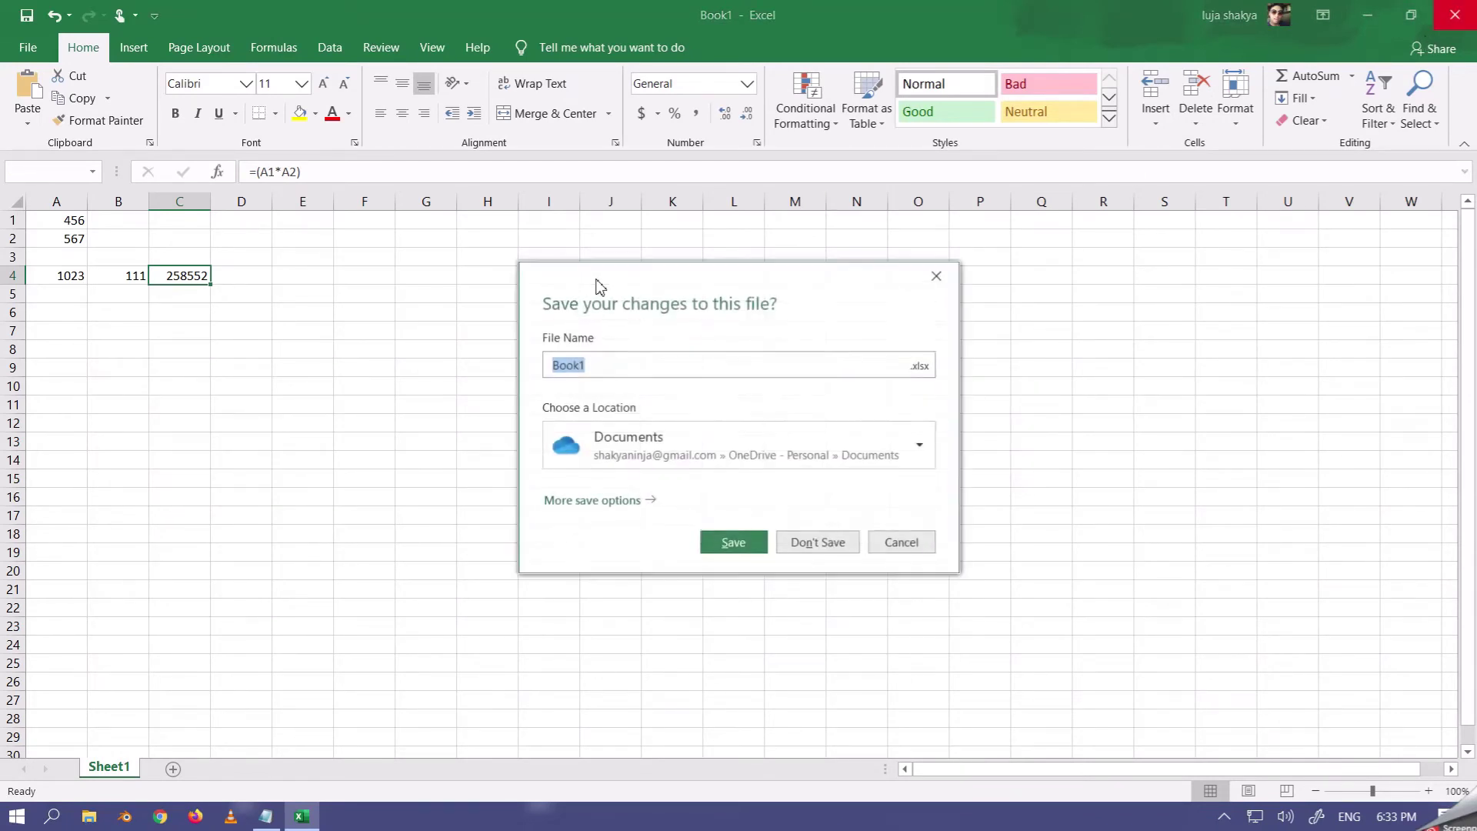
left_click(814, 542)
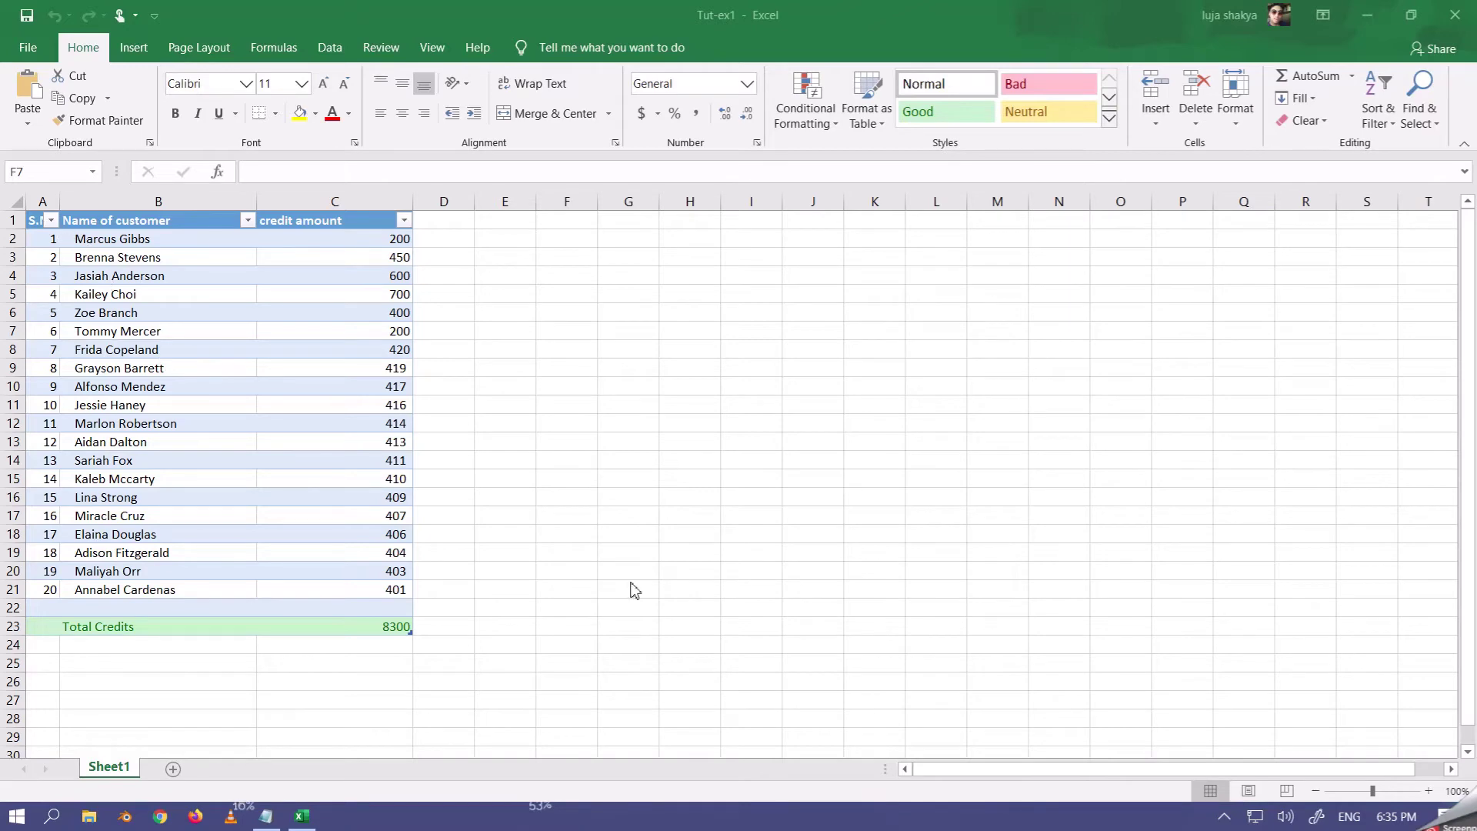
Step: Zoom the Tut-ex1 sheet to 120% and step through the customer names
left_click(1429, 793)
left_click(1429, 793)
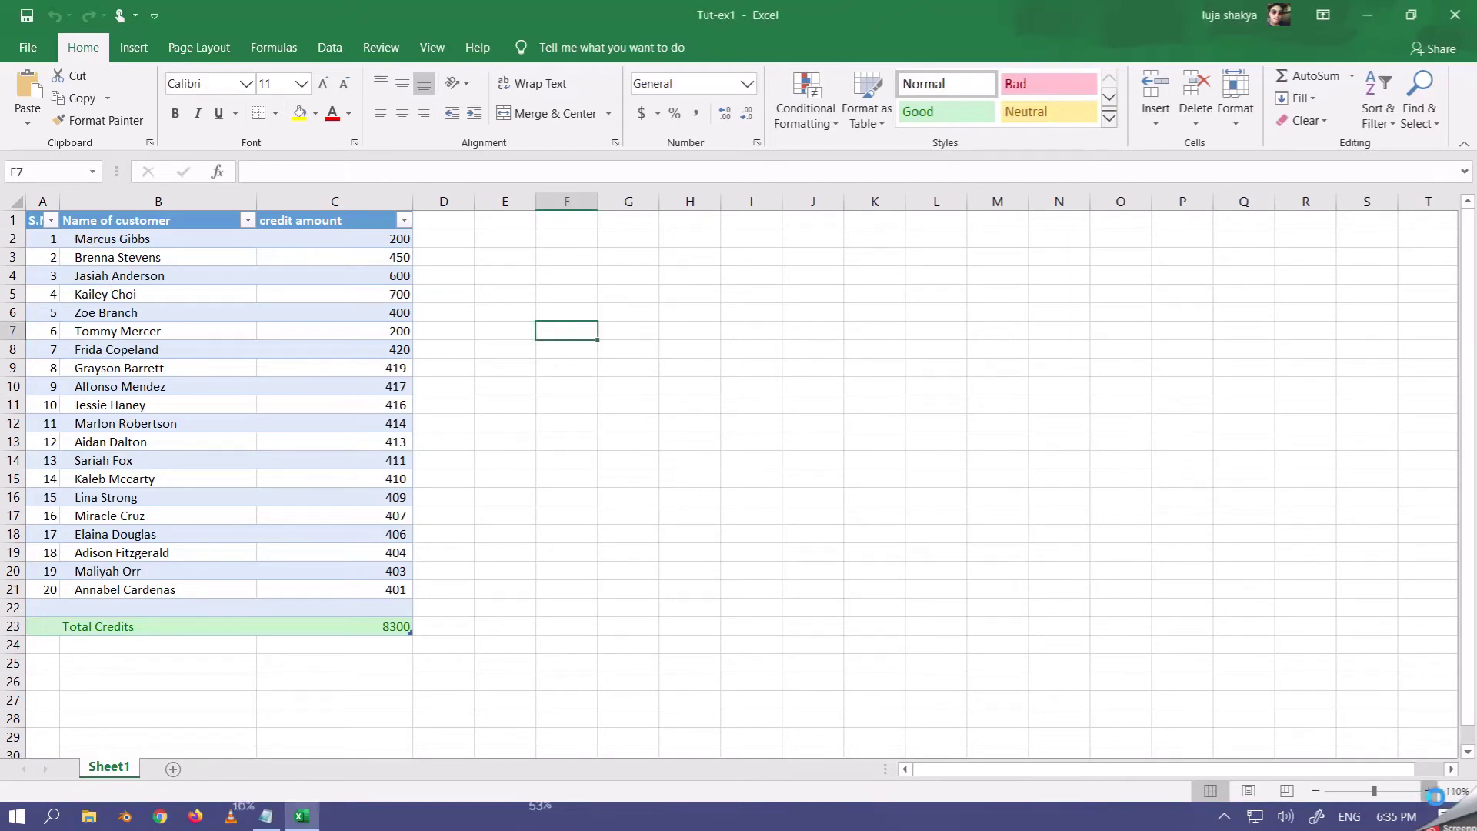
left_click(1429, 793)
left_click(1430, 793)
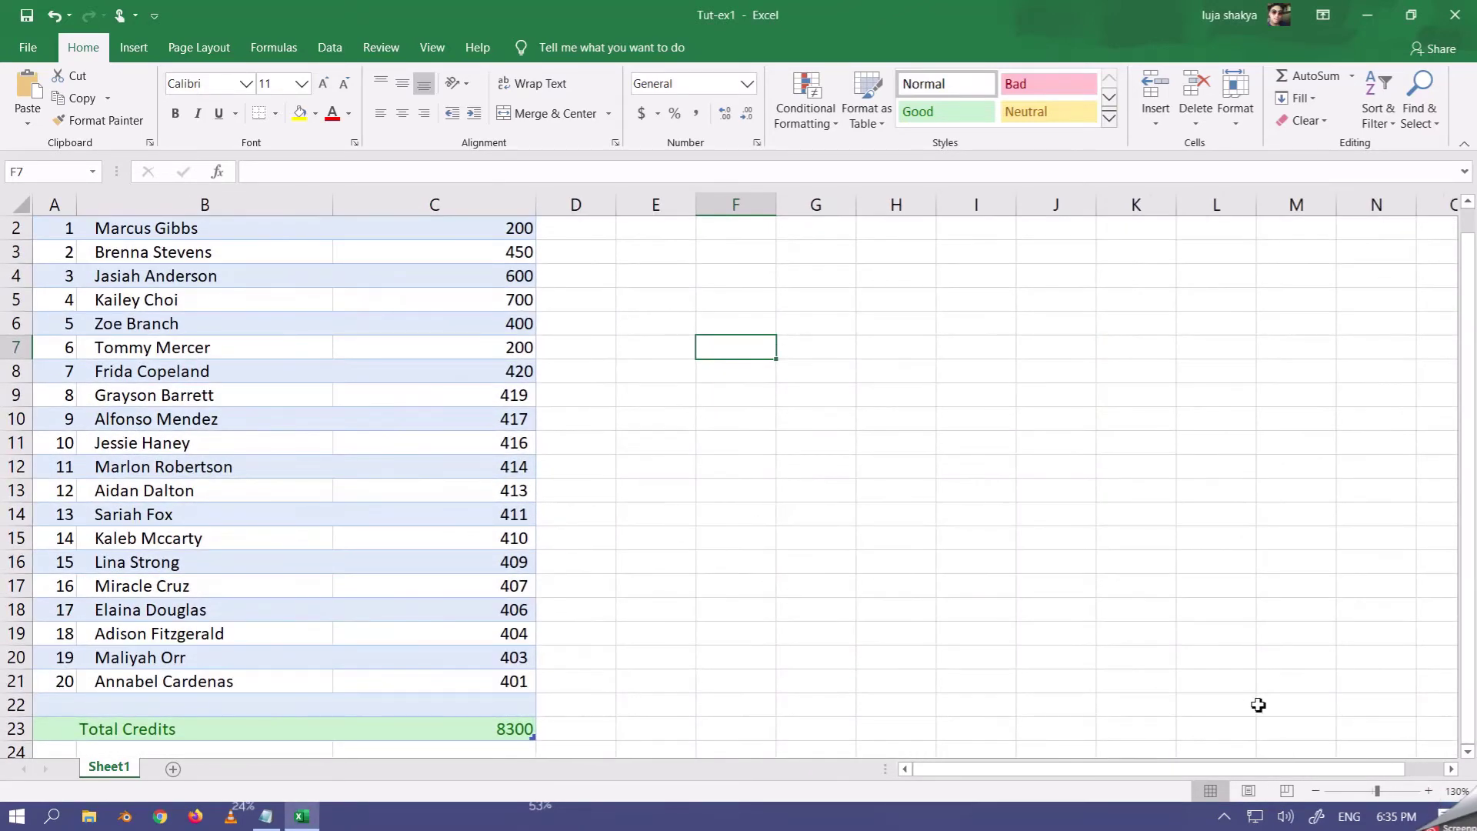
left_click(1316, 791)
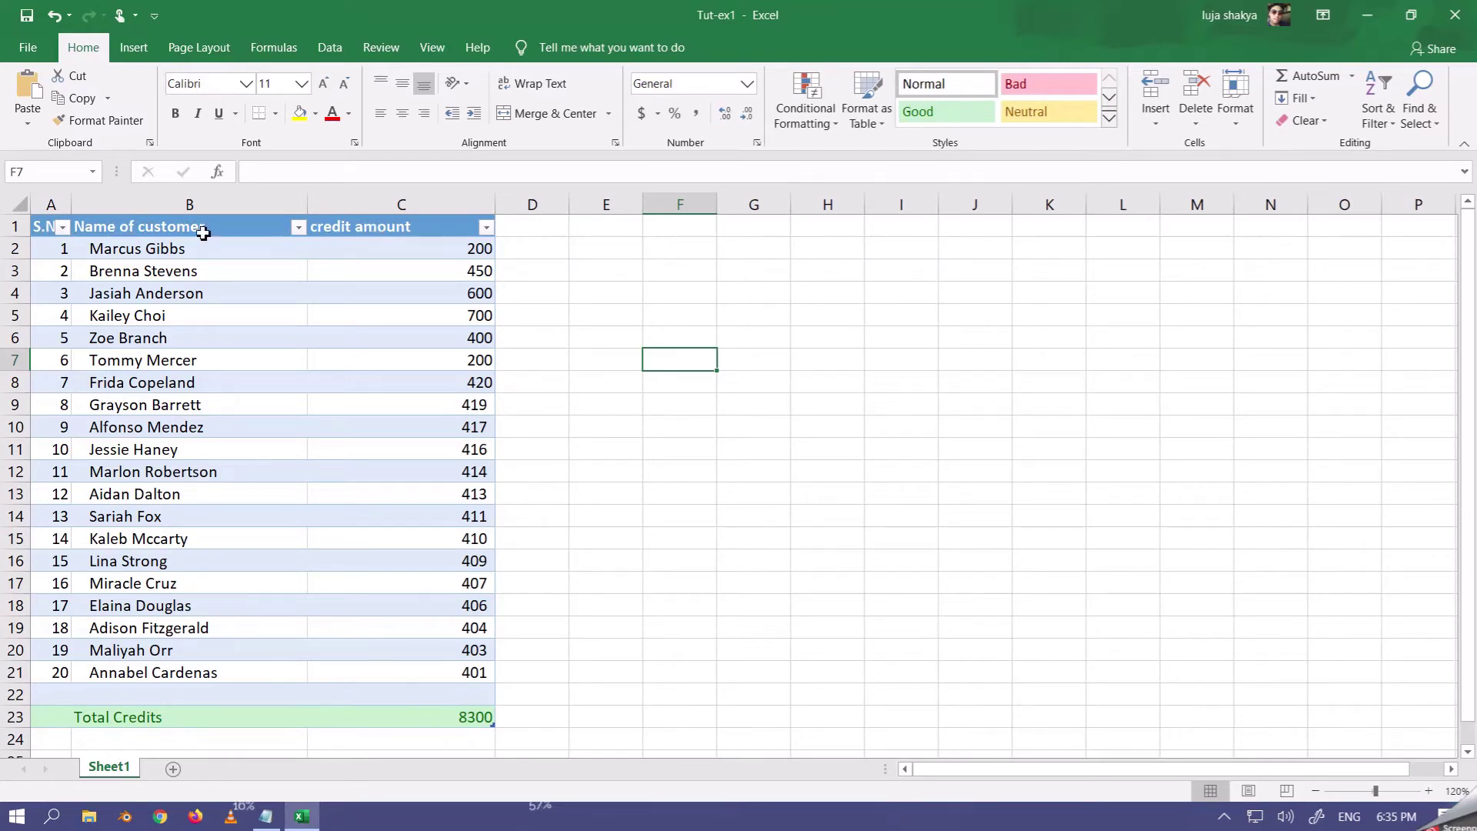
left_click(188, 253)
key("Down")
key("Down")
key("Down")
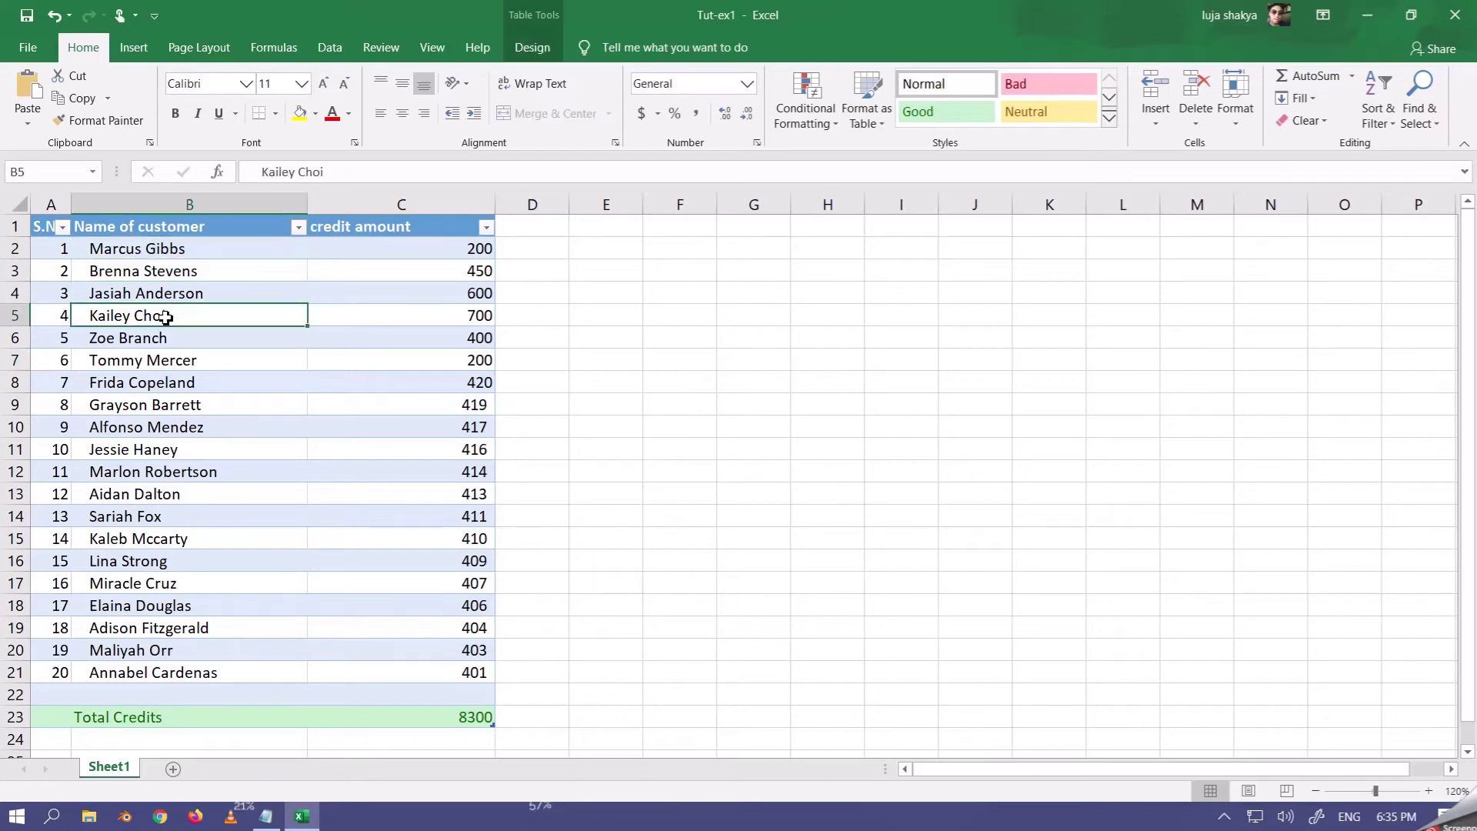
key("Down")
key("Down")
key("Down")
key("Down")
left_click(363, 247)
key("Down")
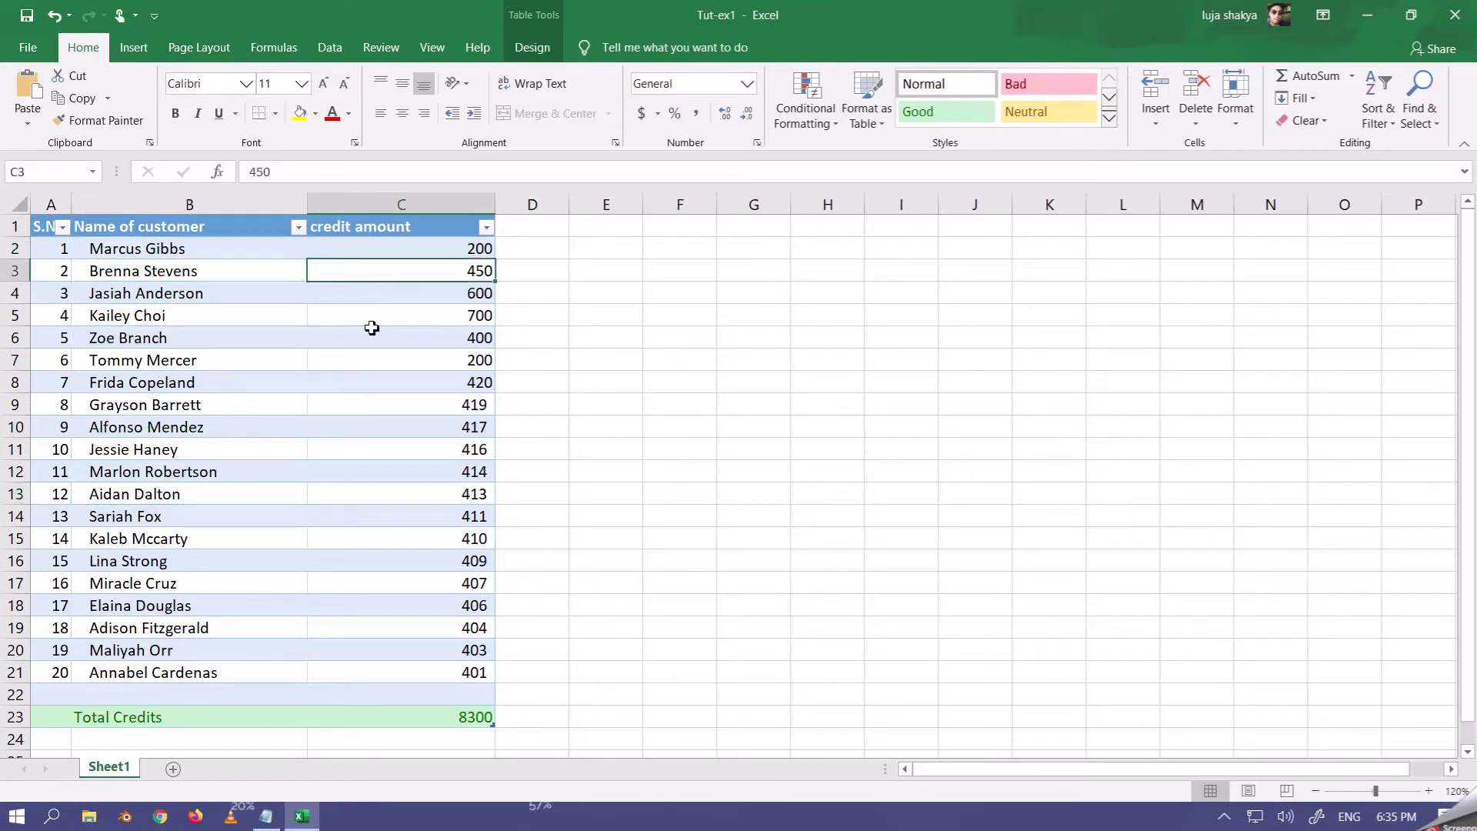
key("Down")
key("Down")
key("Down")
key("Down")
Step: Check the credit amounts in C2:C21 and the =SUM(C2:C21) total of 8300 in C23
left_click(419, 514)
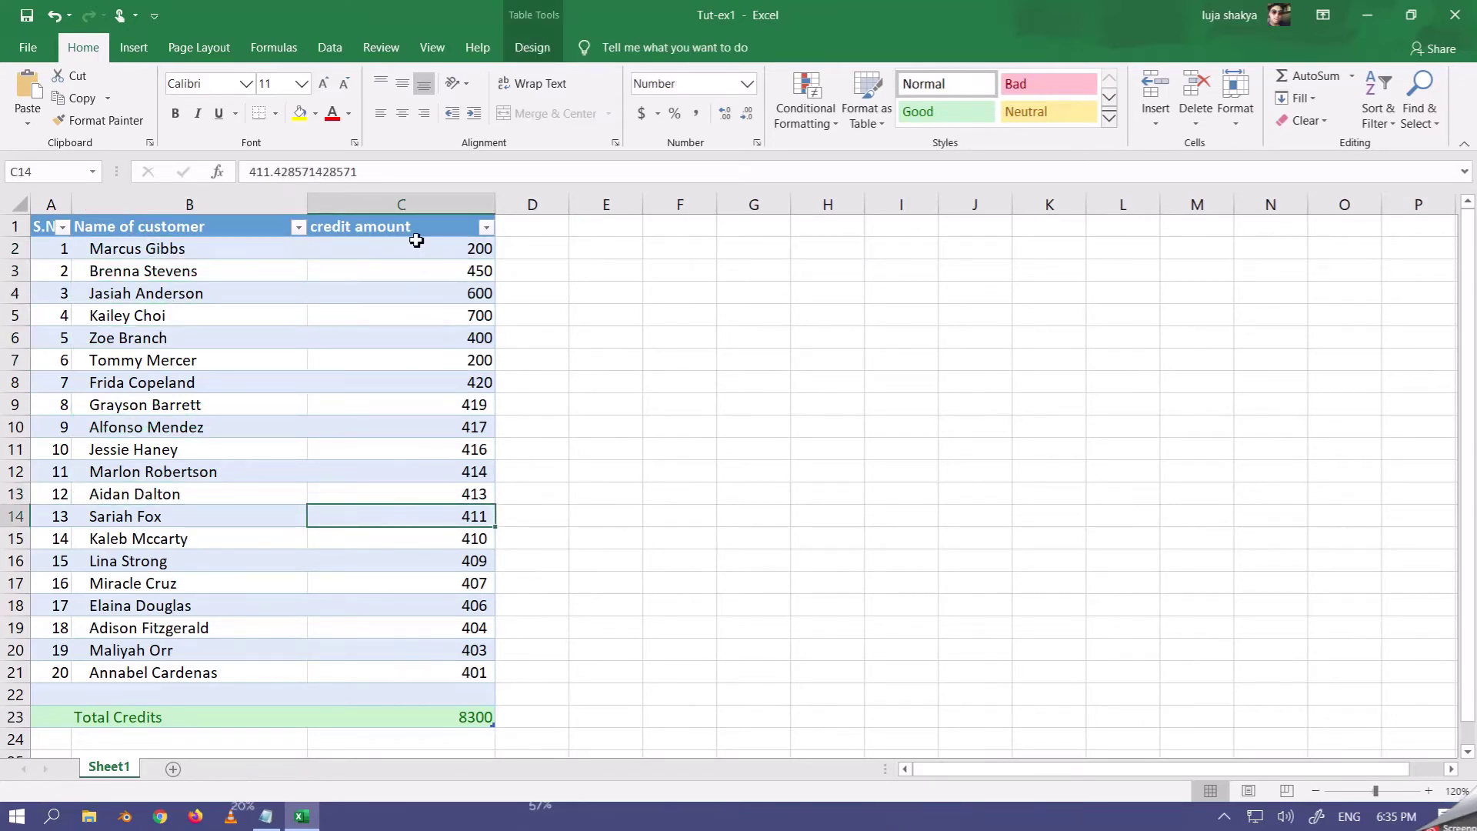
left_click(408, 245)
left_click(399, 281)
left_click(397, 296)
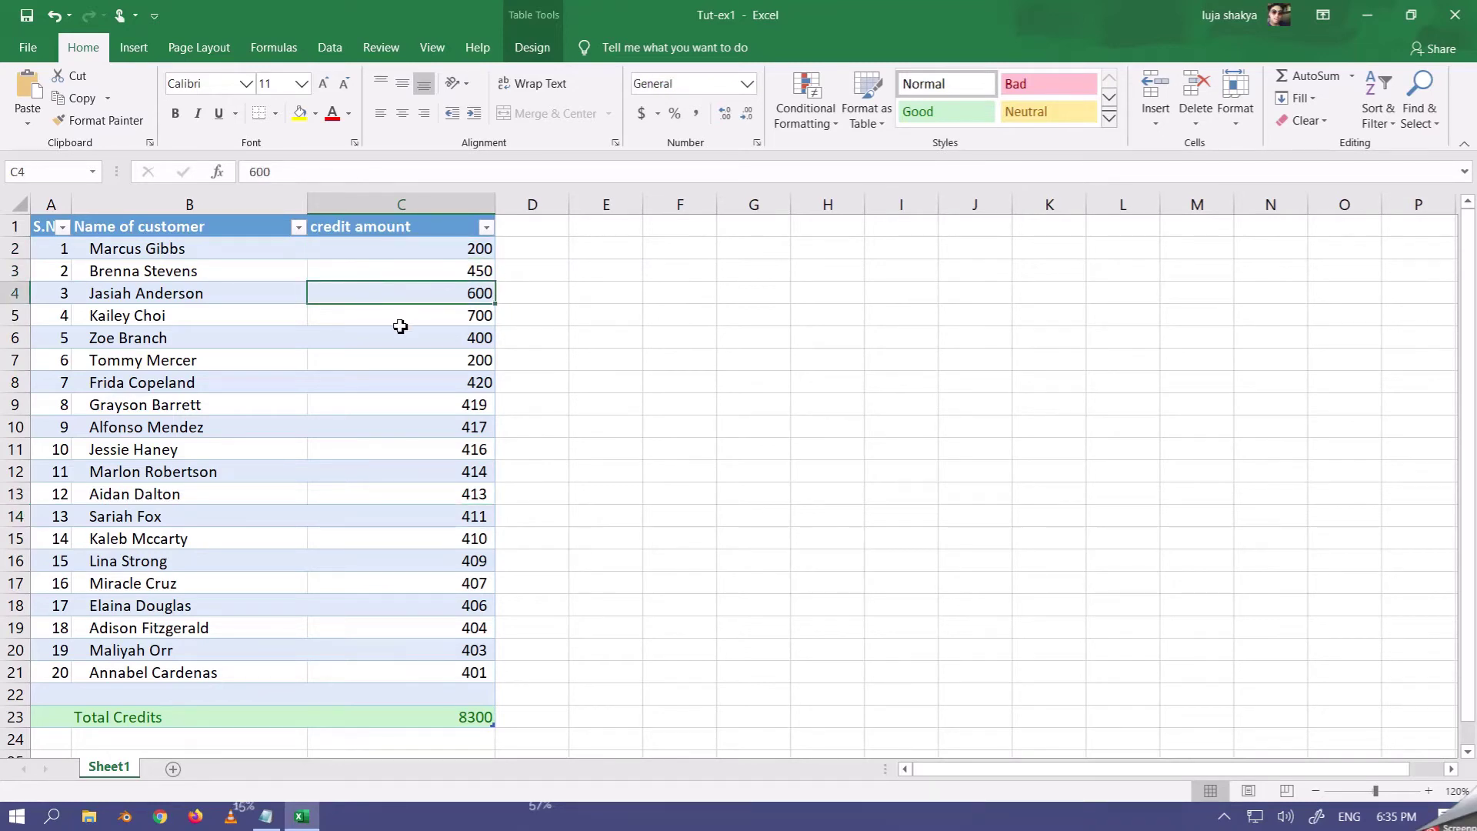
left_click(399, 315)
left_click(400, 356)
left_click(383, 389)
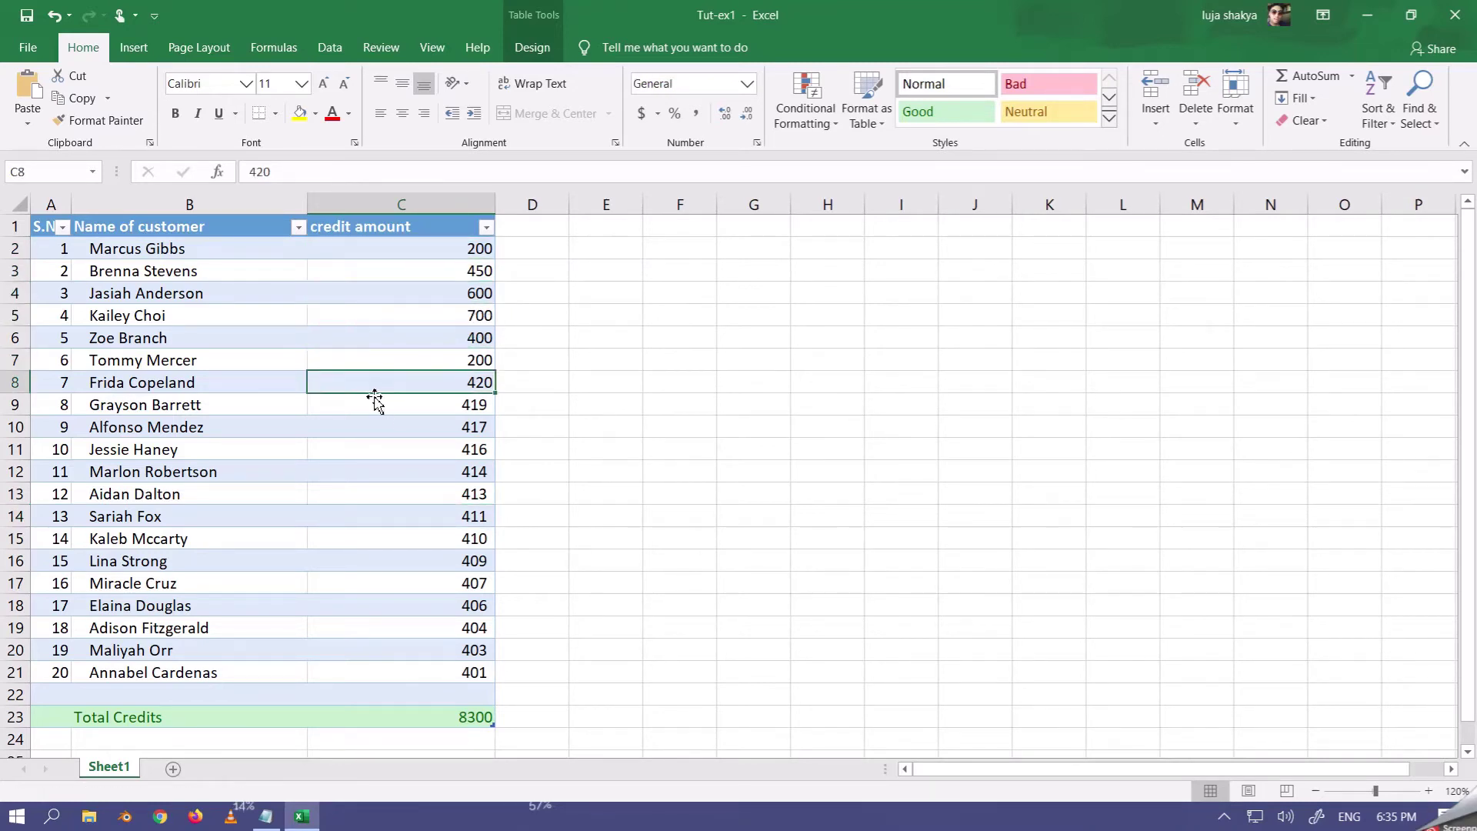
left_click(361, 425)
left_click(351, 454)
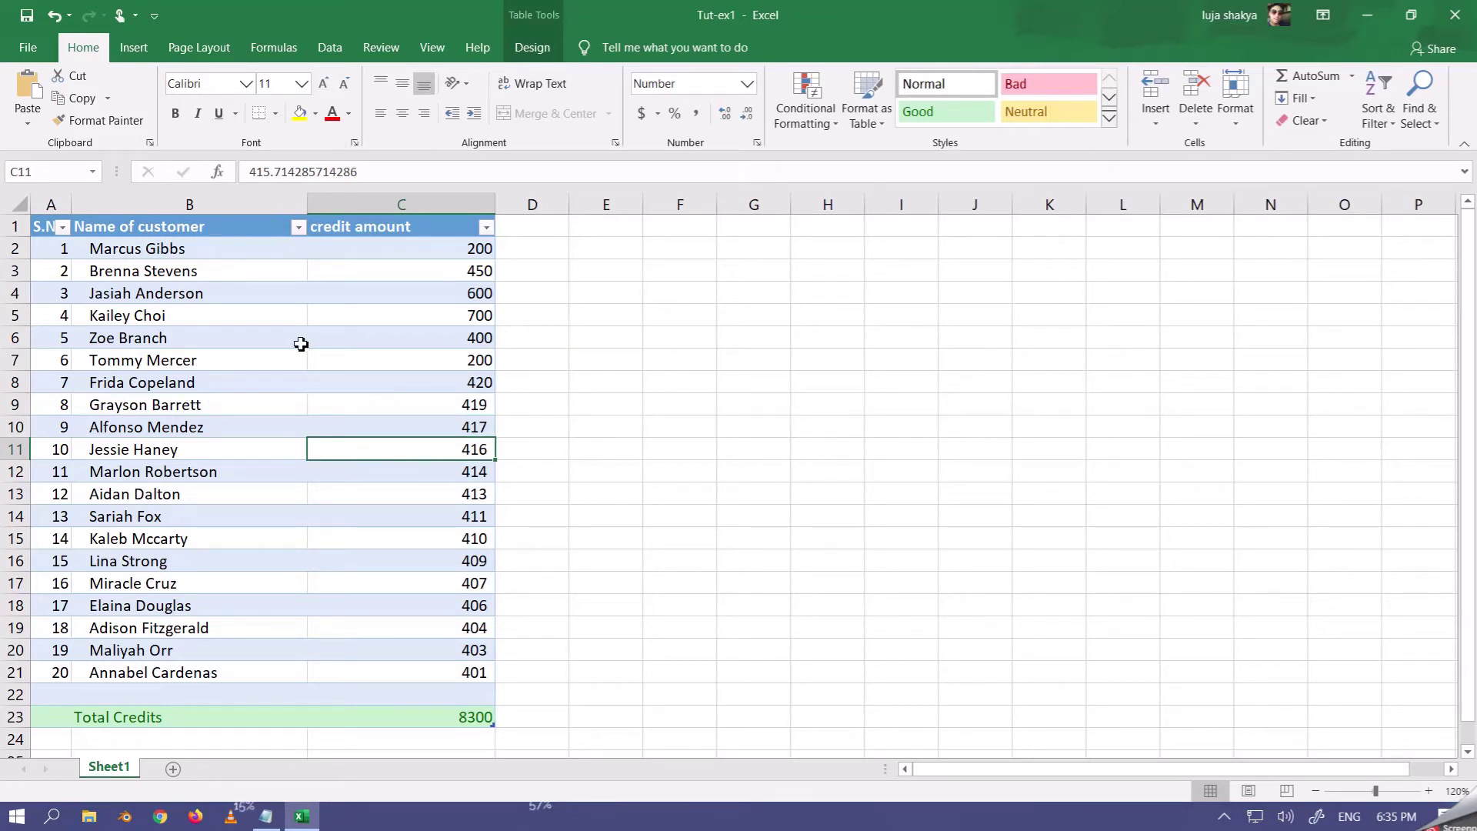
left_click(420, 253)
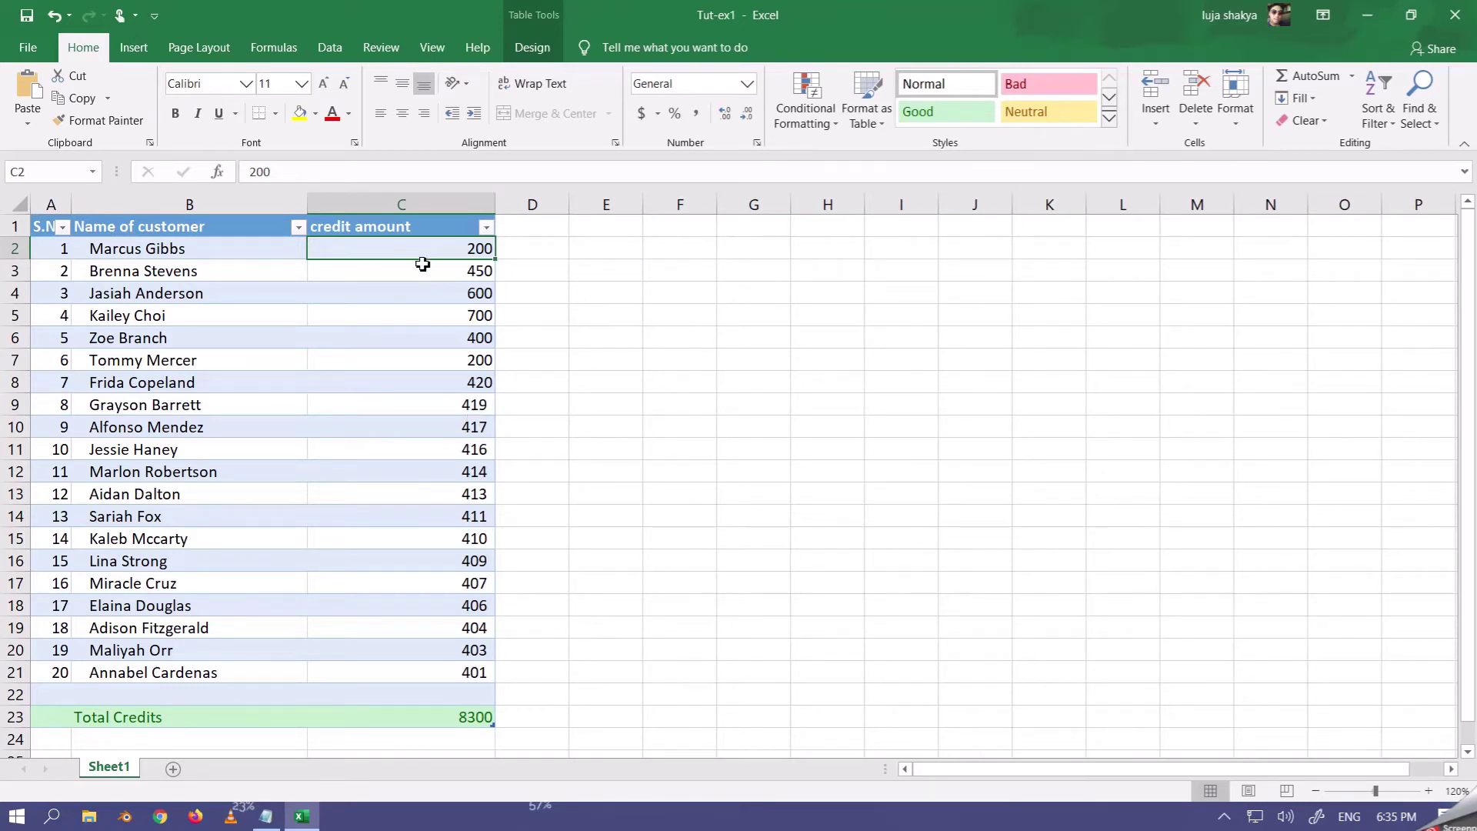
left_click_drag(422, 248, 409, 666)
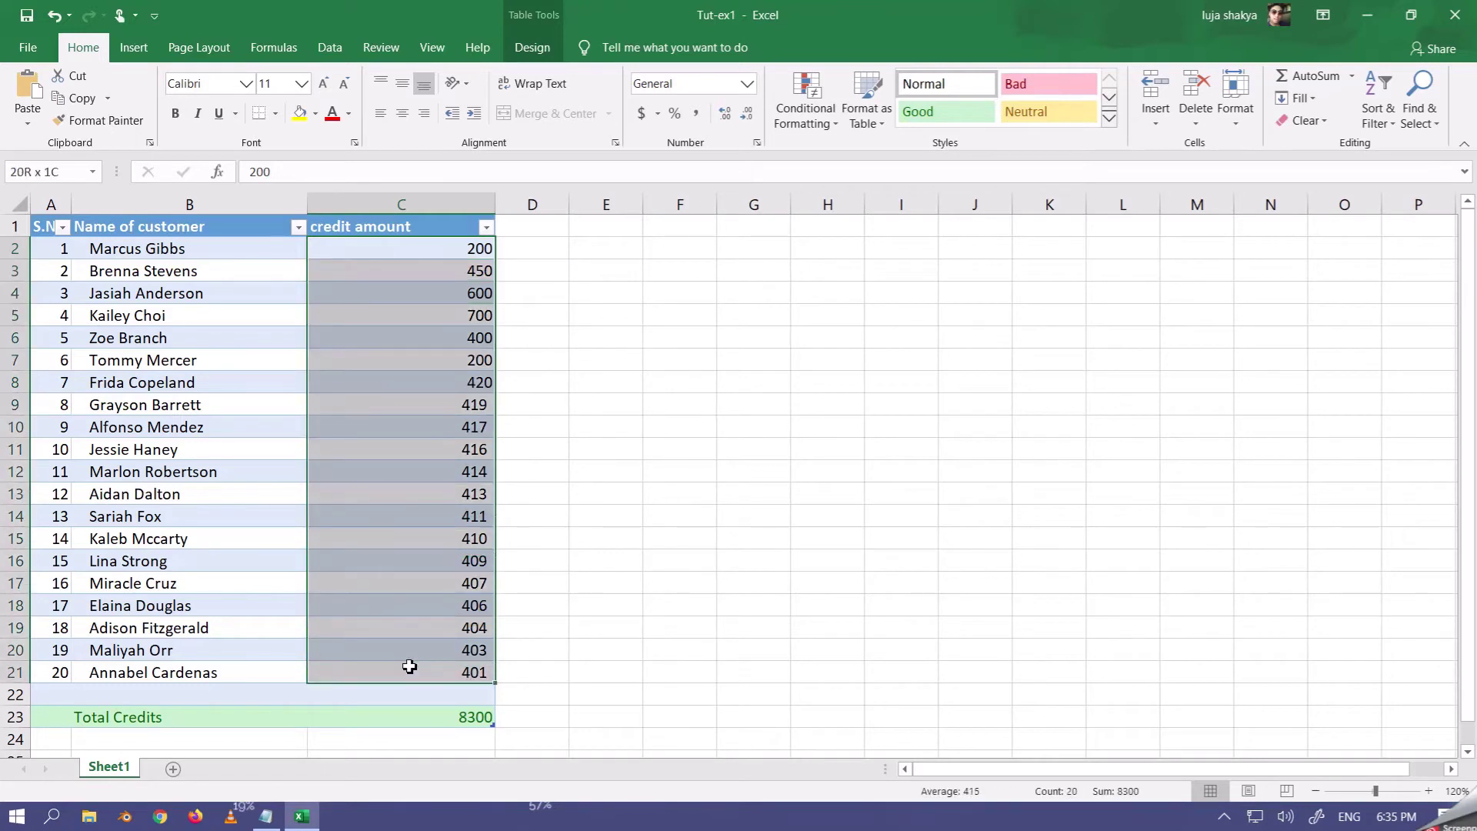
left_click(432, 723)
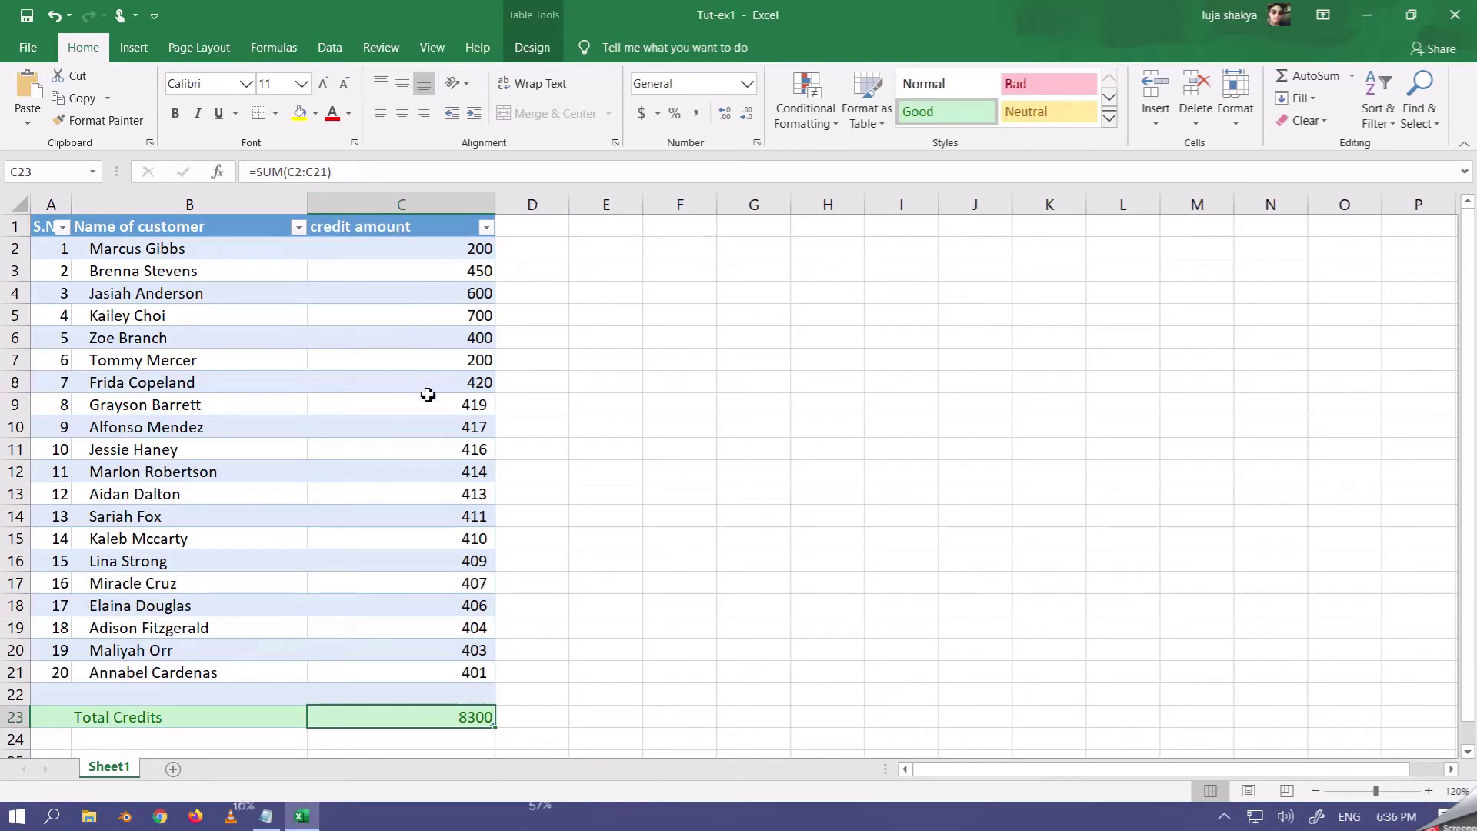
left_click(343, 659)
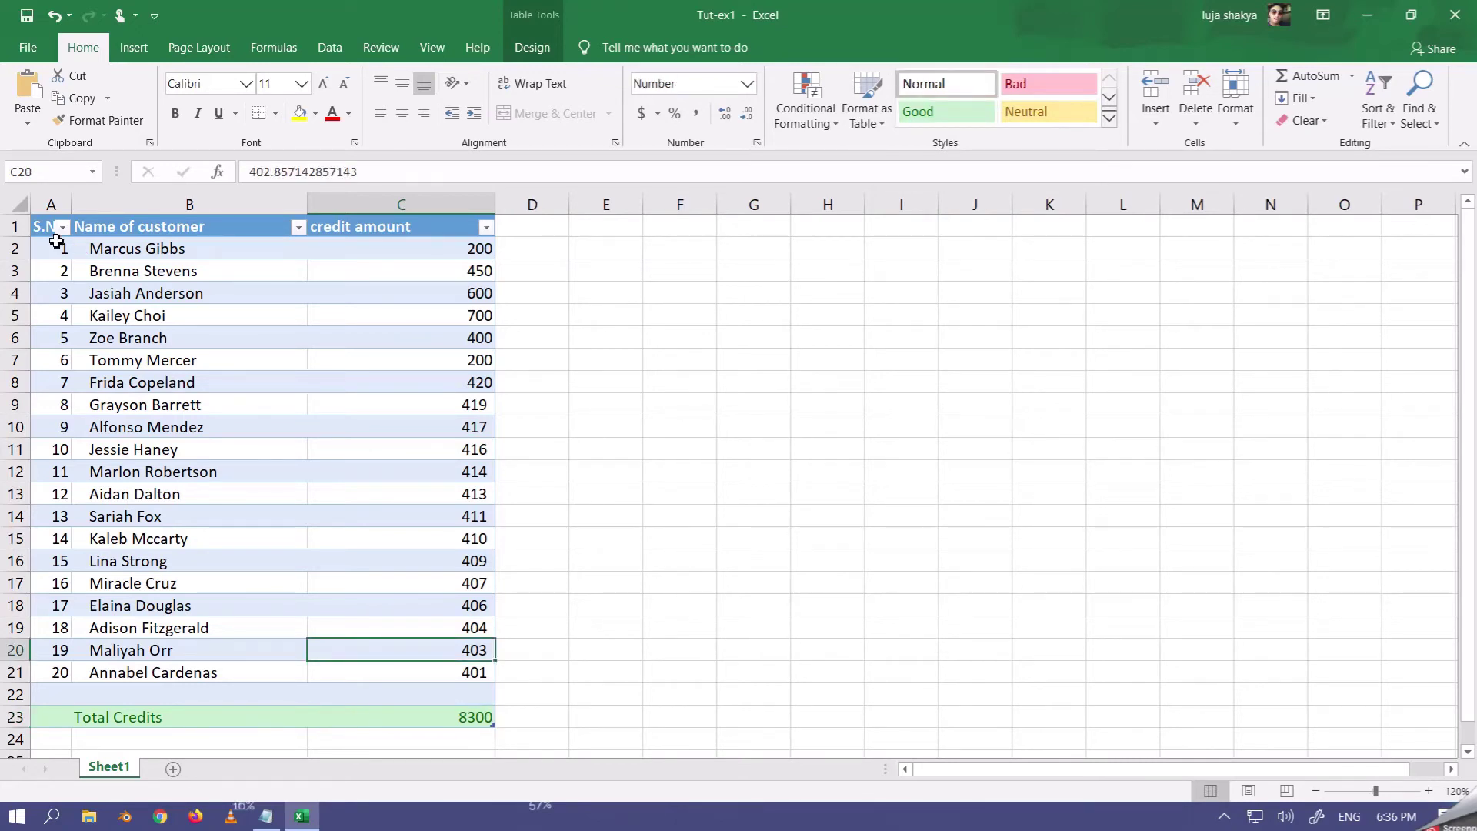
left_click_drag(51, 230, 53, 249)
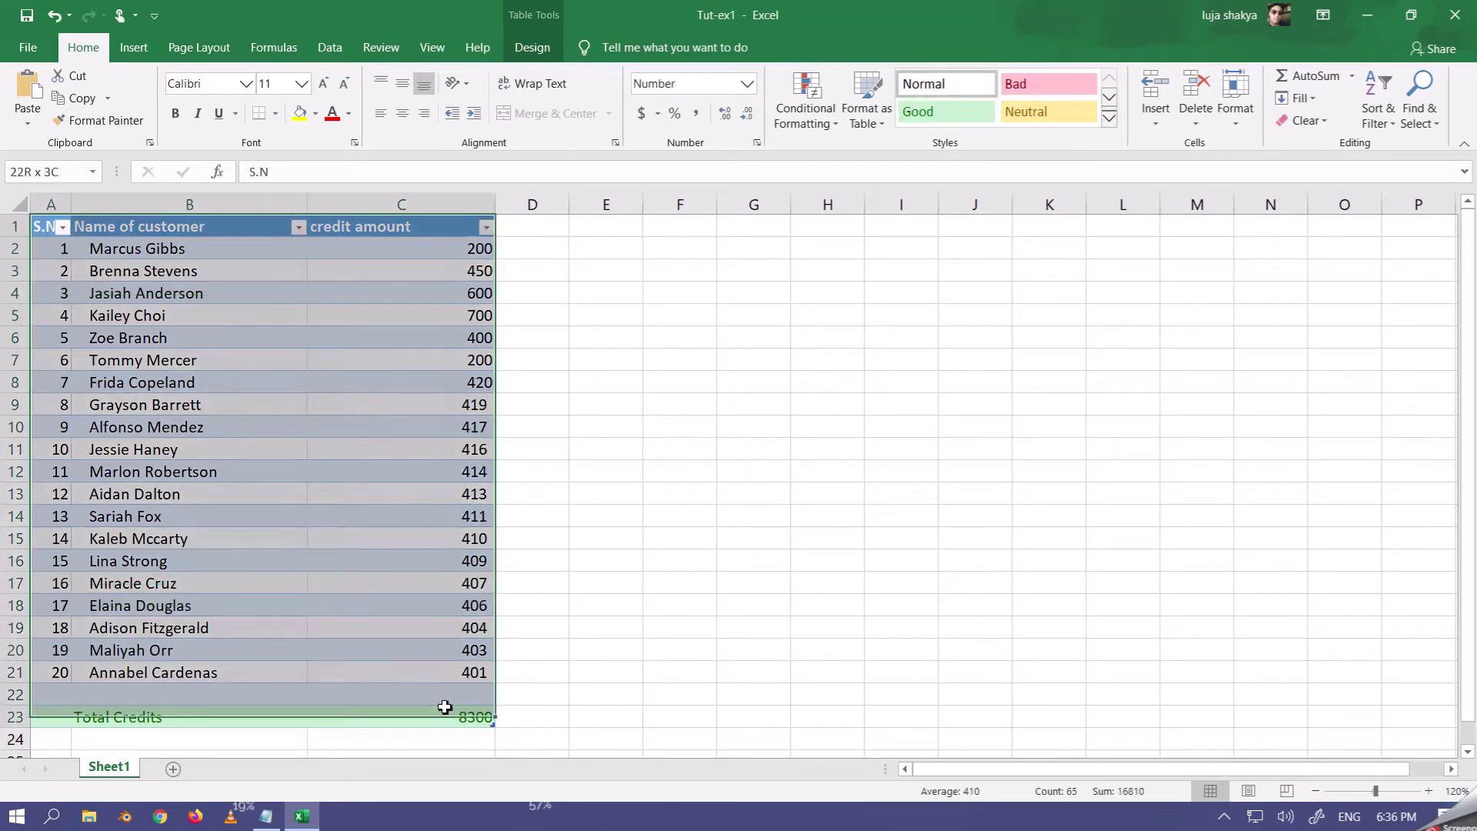
left_click_drag(107, 323, 446, 709)
right_click(446, 708)
mouse_move(542, 574)
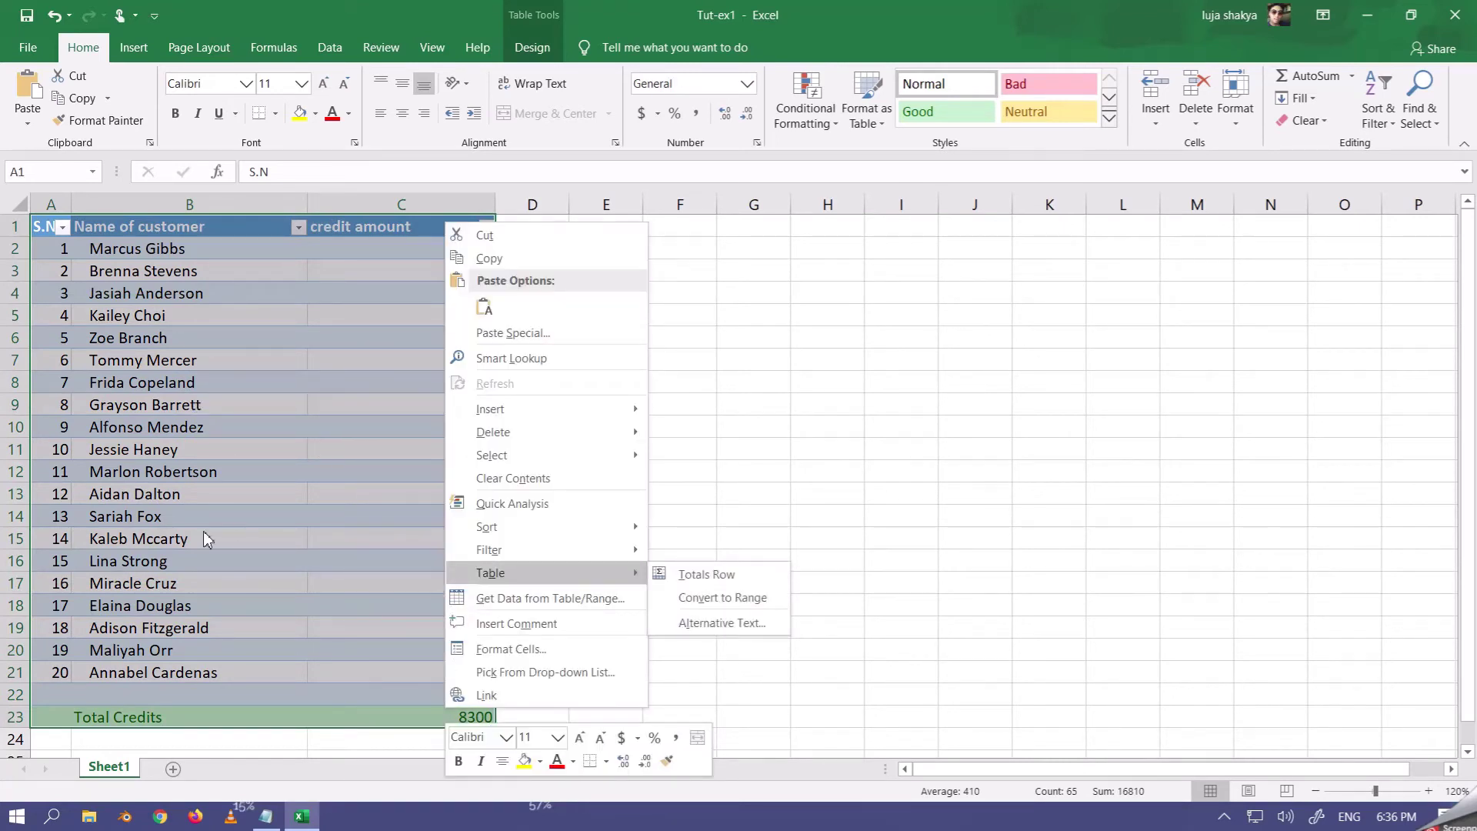
left_click(262, 450)
left_click(510, 427)
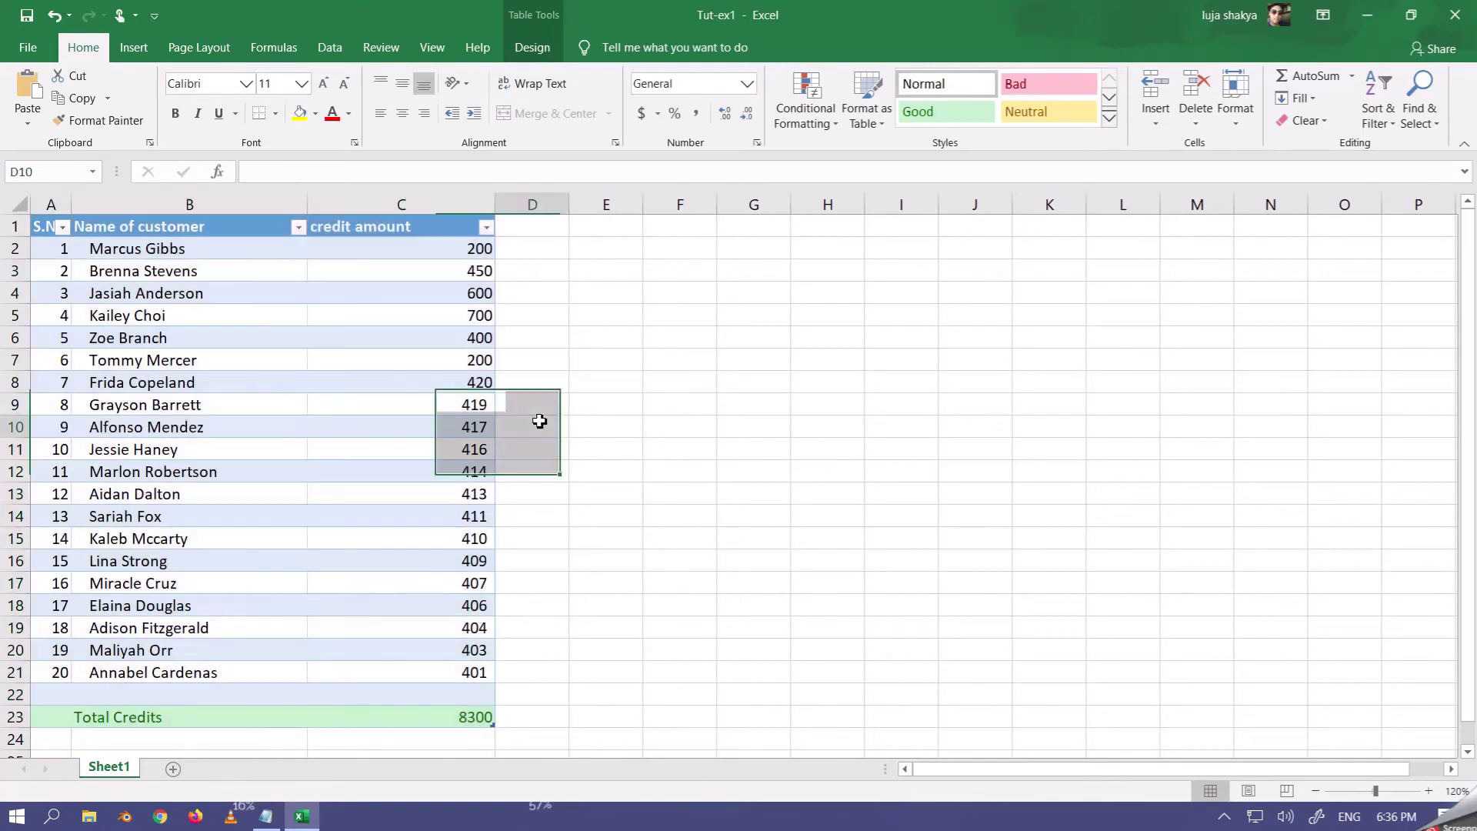
Step: Save As to This PC > Desktop with type CSV (Comma delimited), choosing Yes to keep the format
left_click(31, 47)
left_click(67, 307)
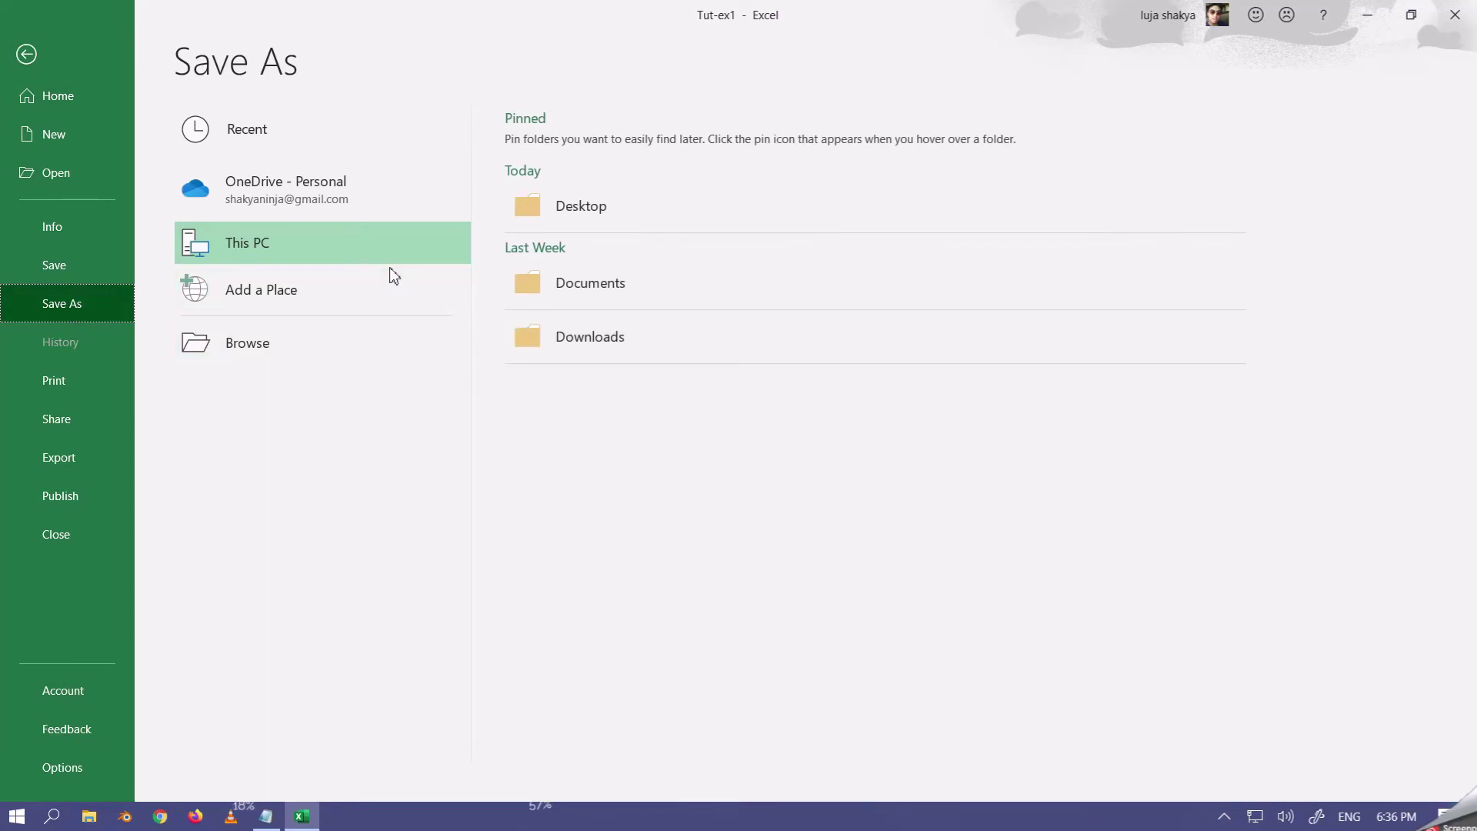
left_click(580, 290)
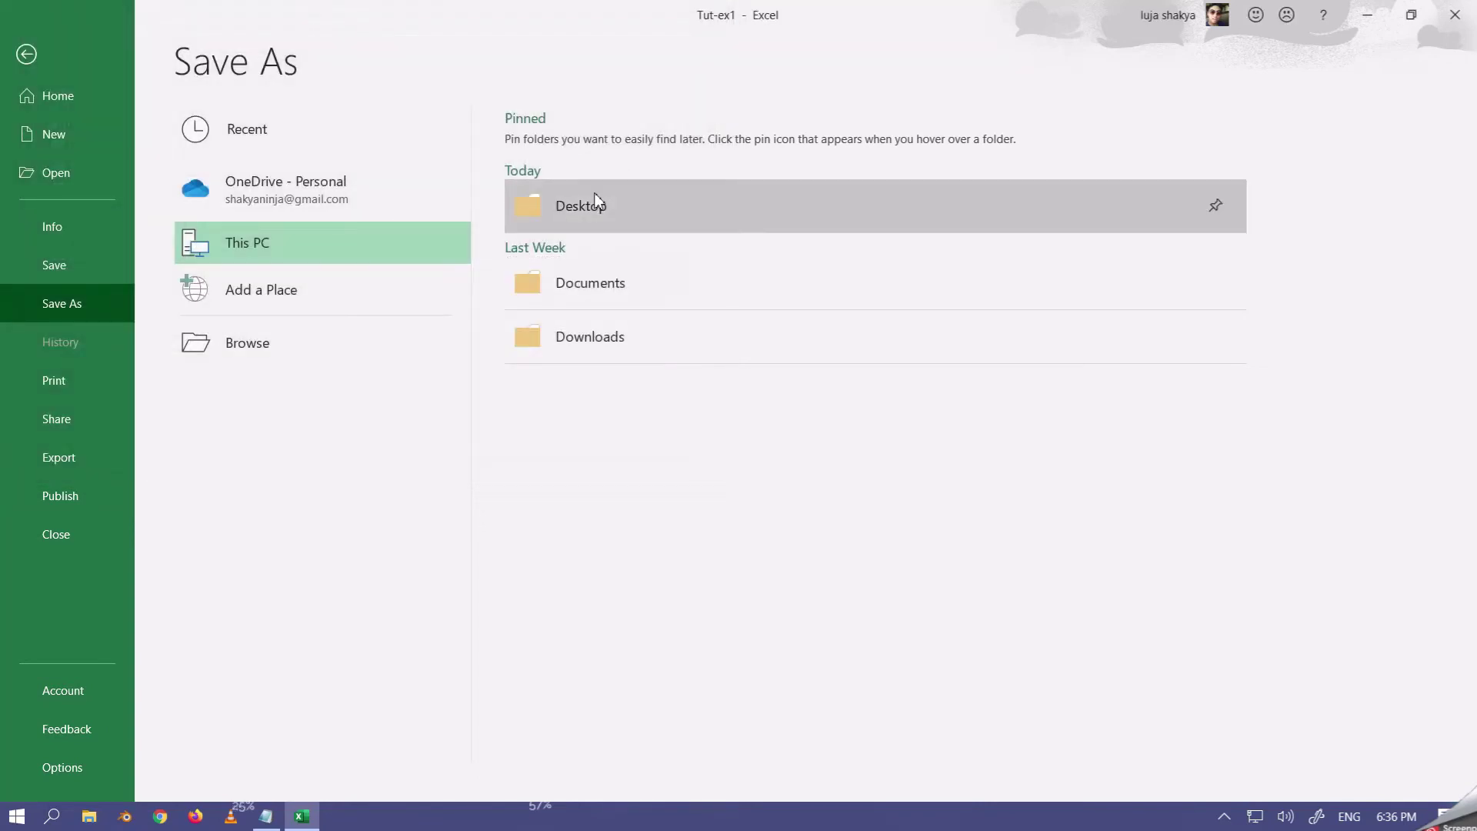
left_click(594, 194)
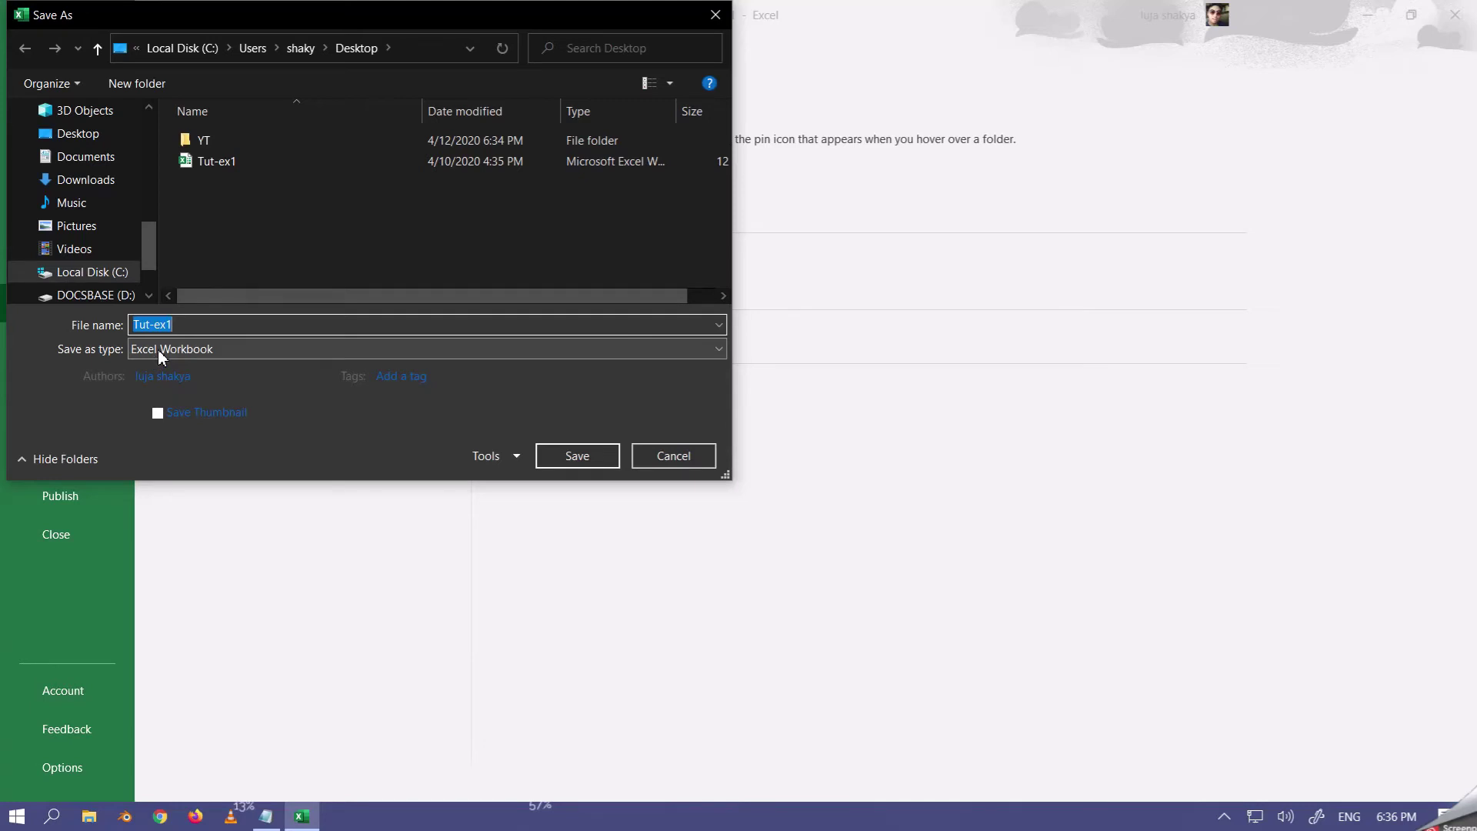
left_click(158, 349)
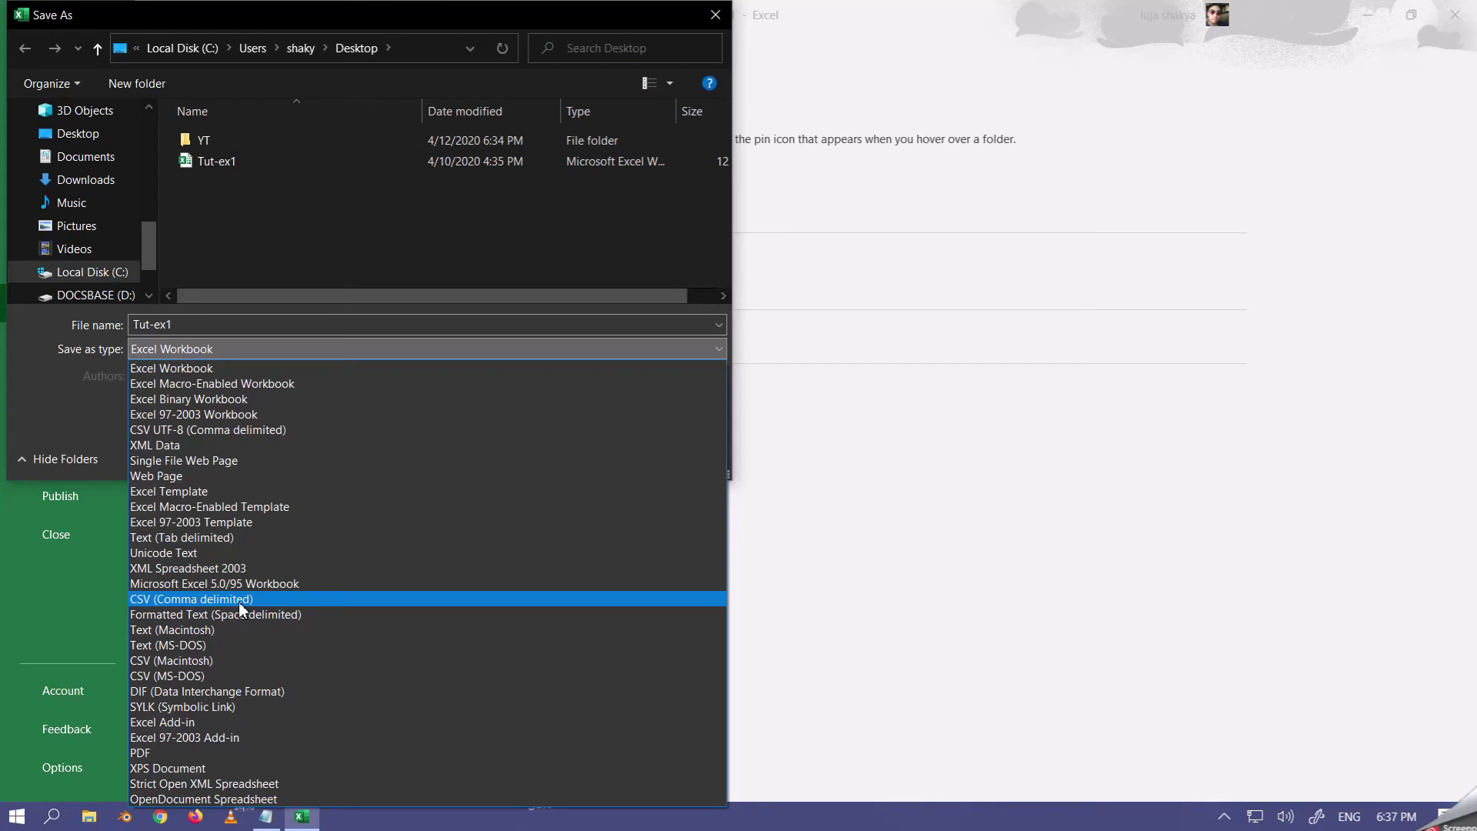
left_click(224, 599)
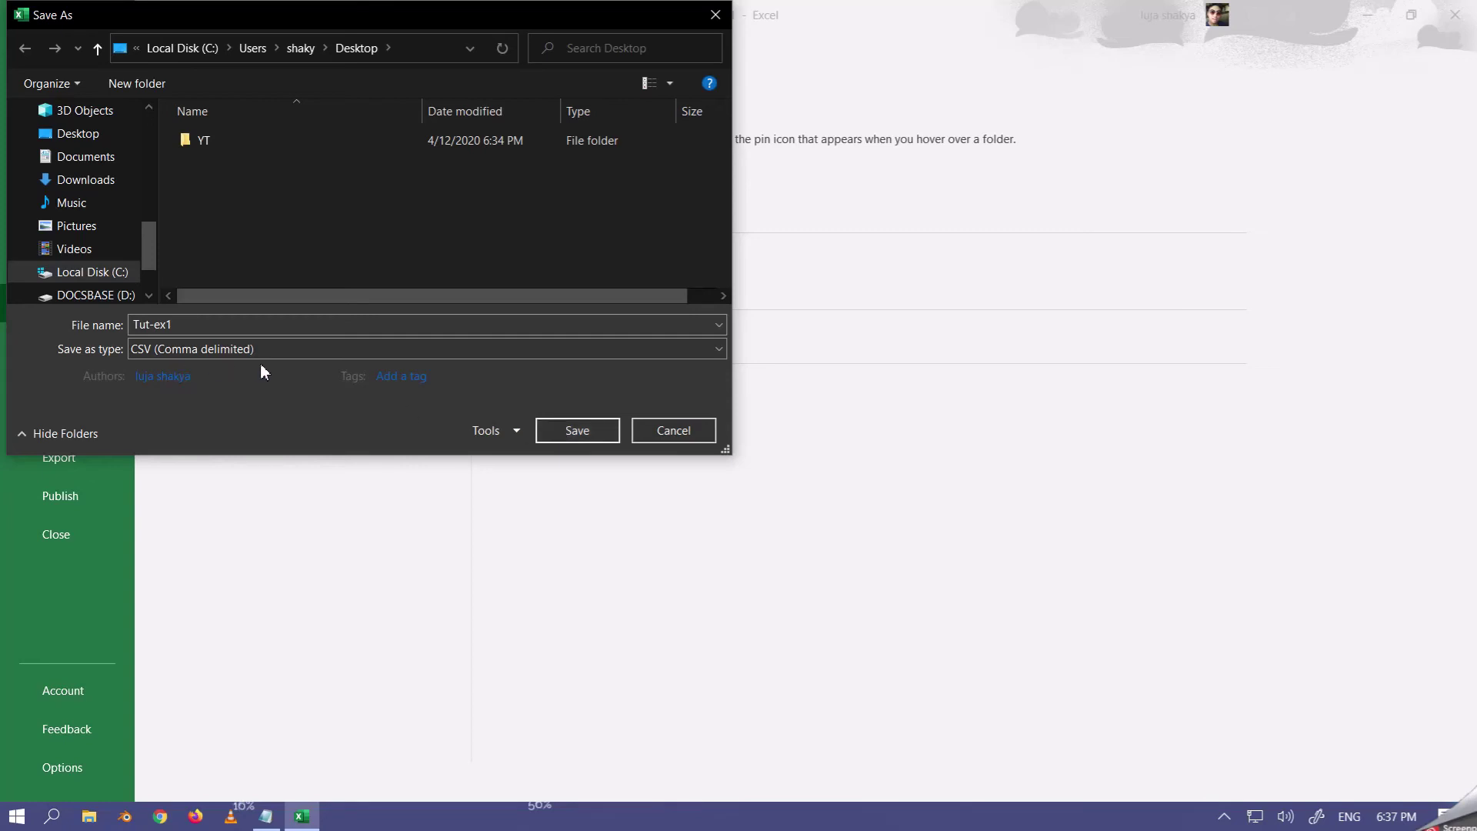
left_click(576, 430)
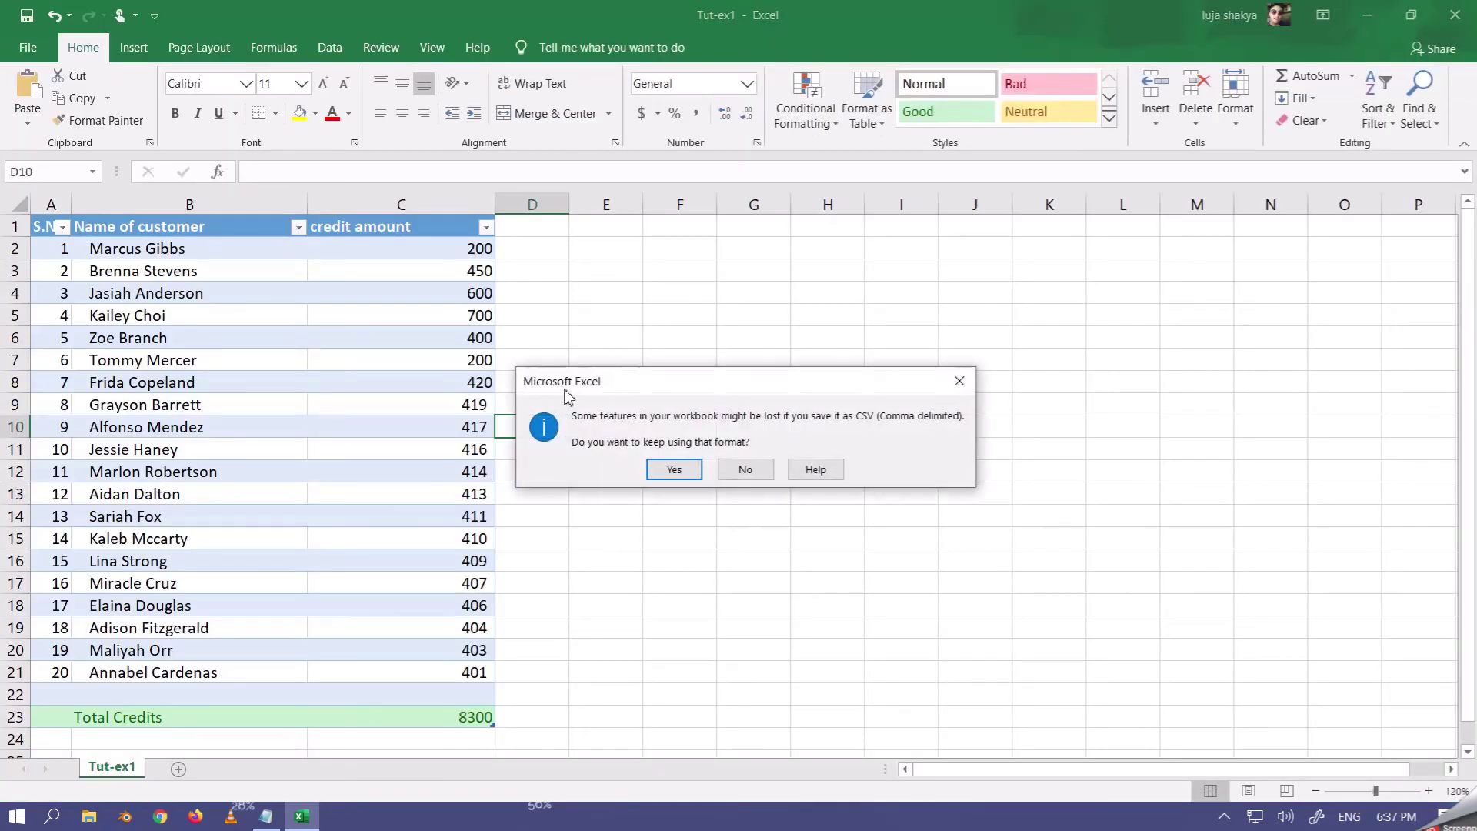
left_click(674, 470)
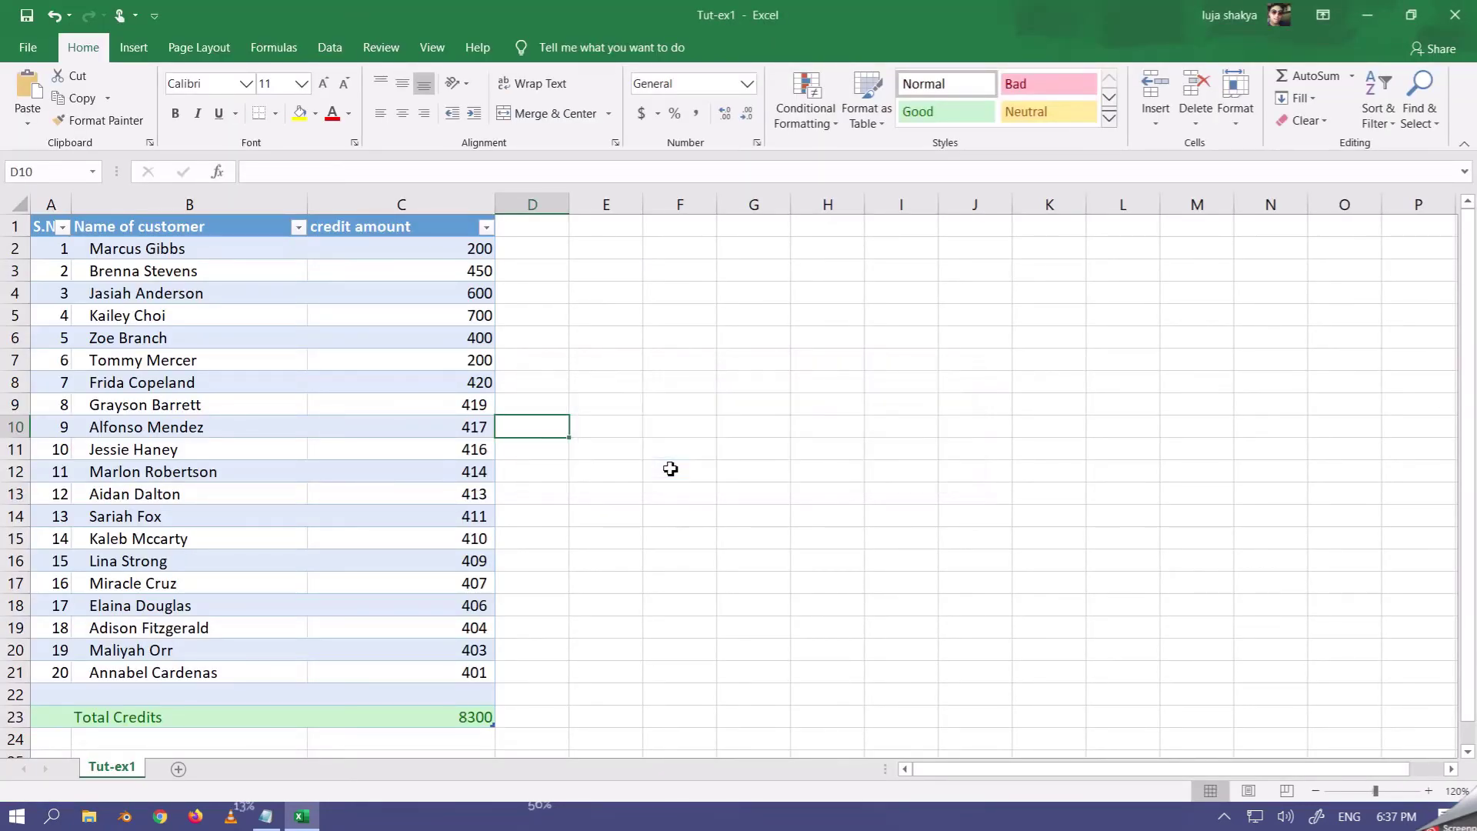
left_click(687, 389)
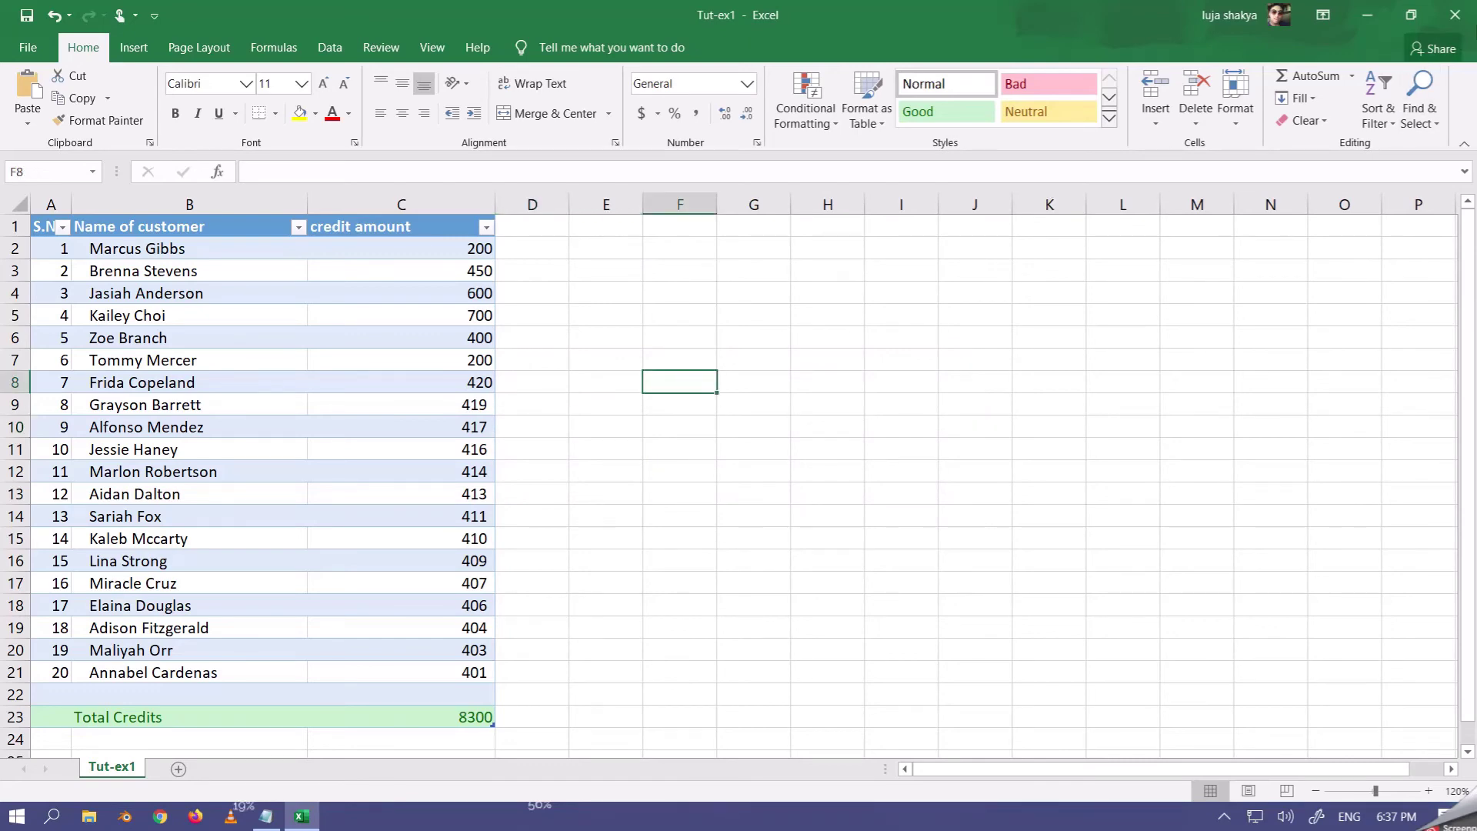
left_click(1367, 14)
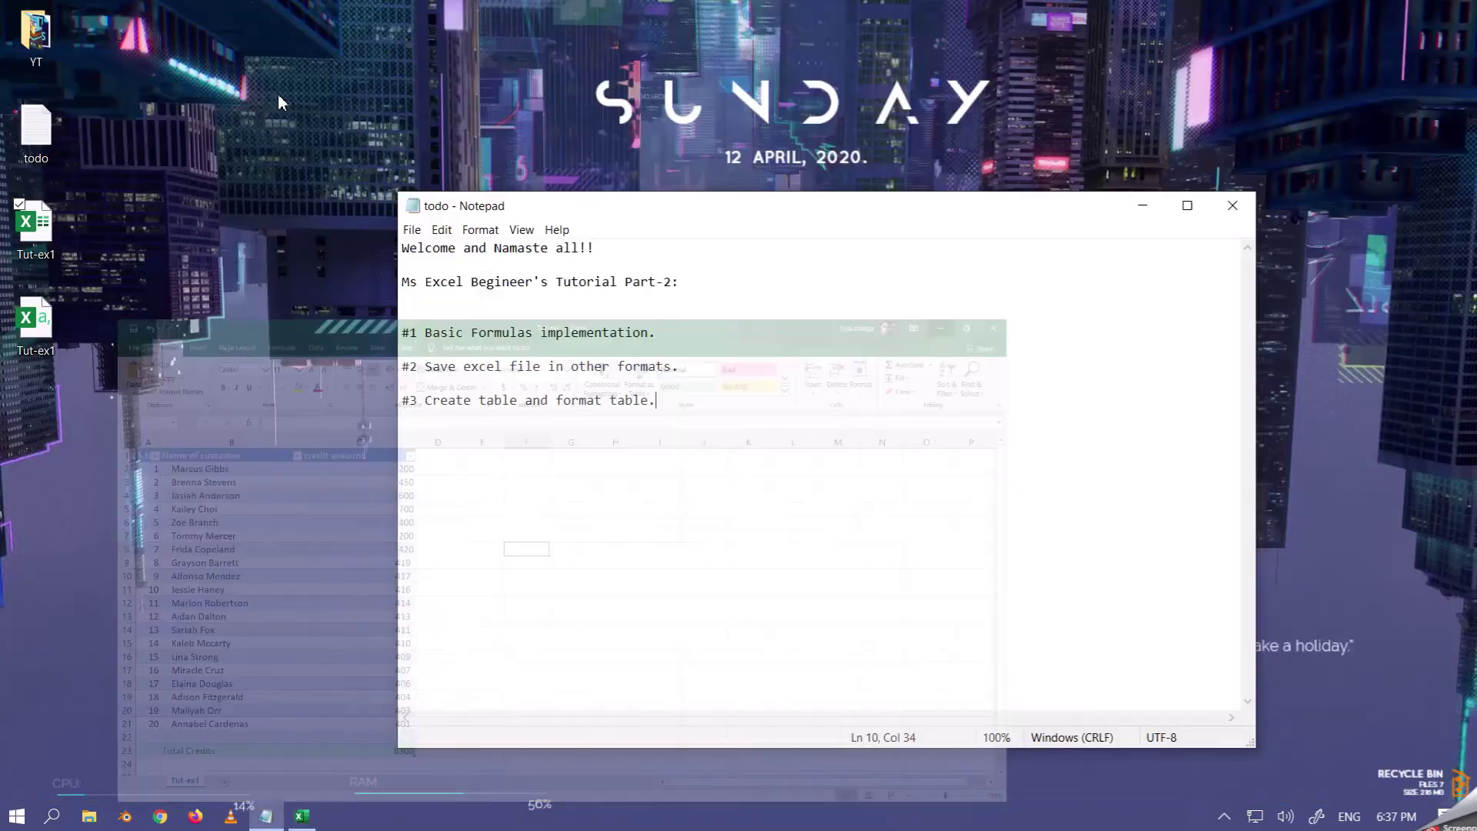
left_click(83, 337)
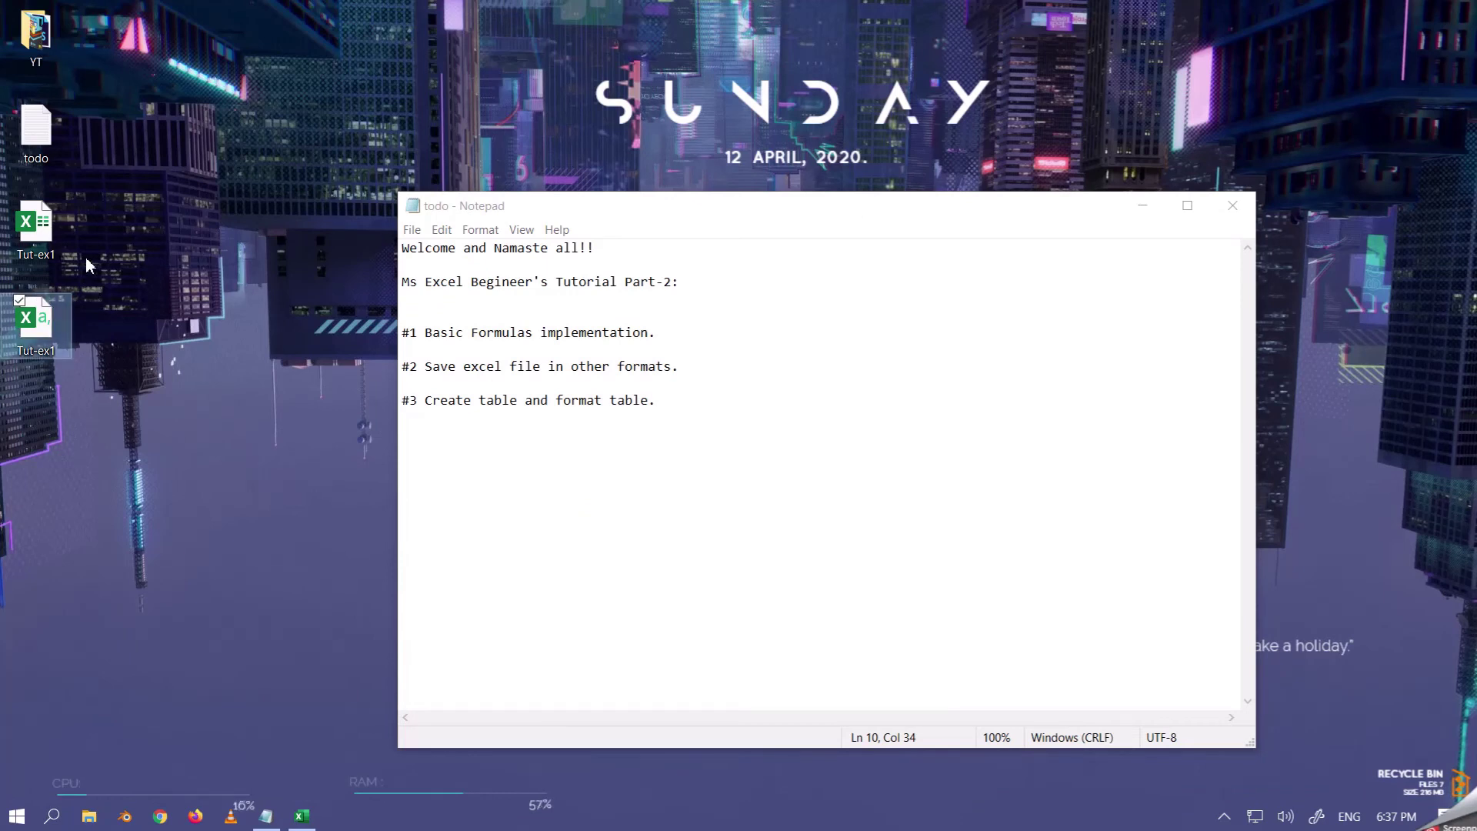
left_click(54, 240)
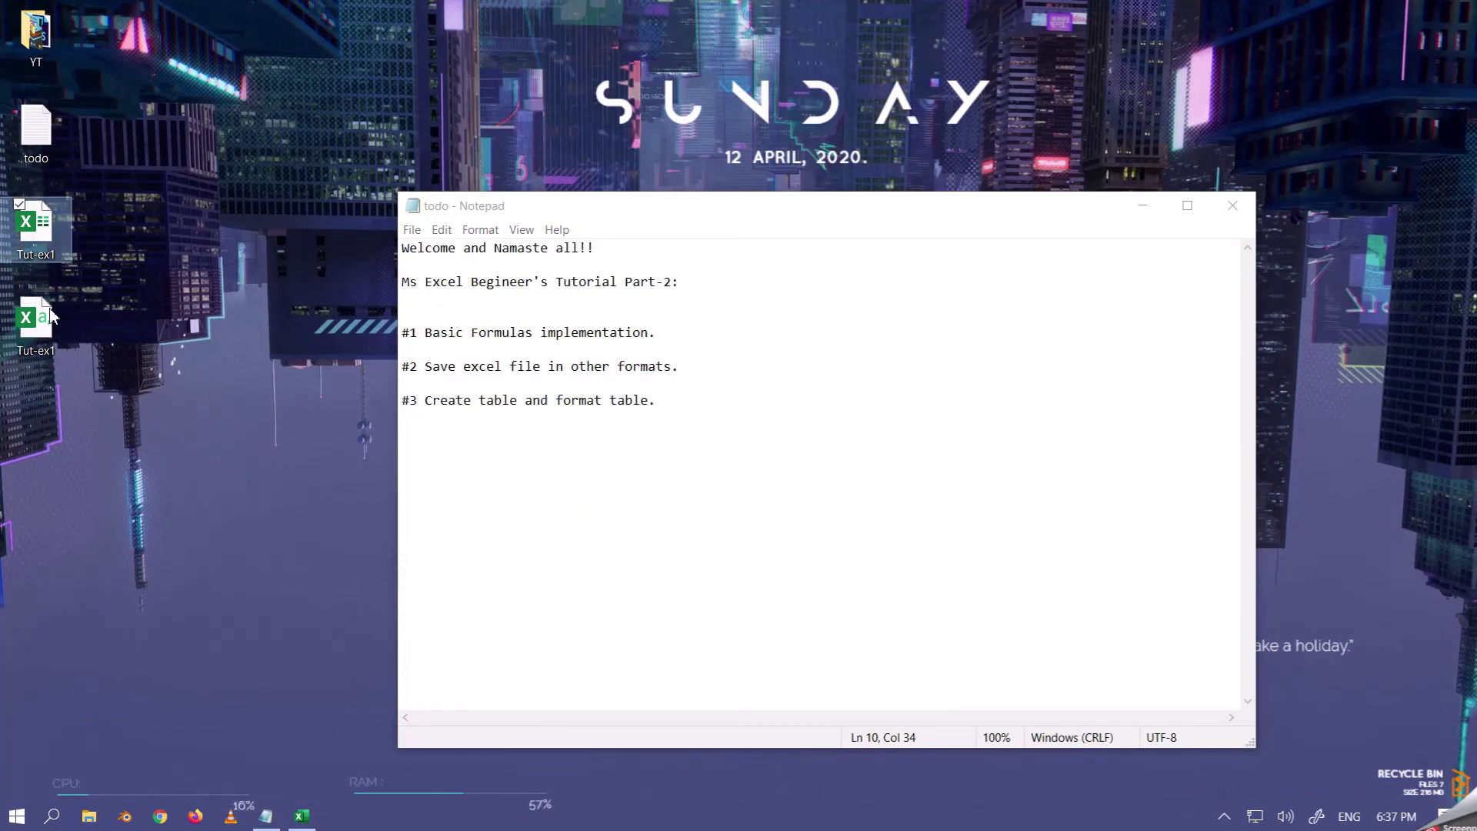
left_click(54, 339)
right_click(54, 339)
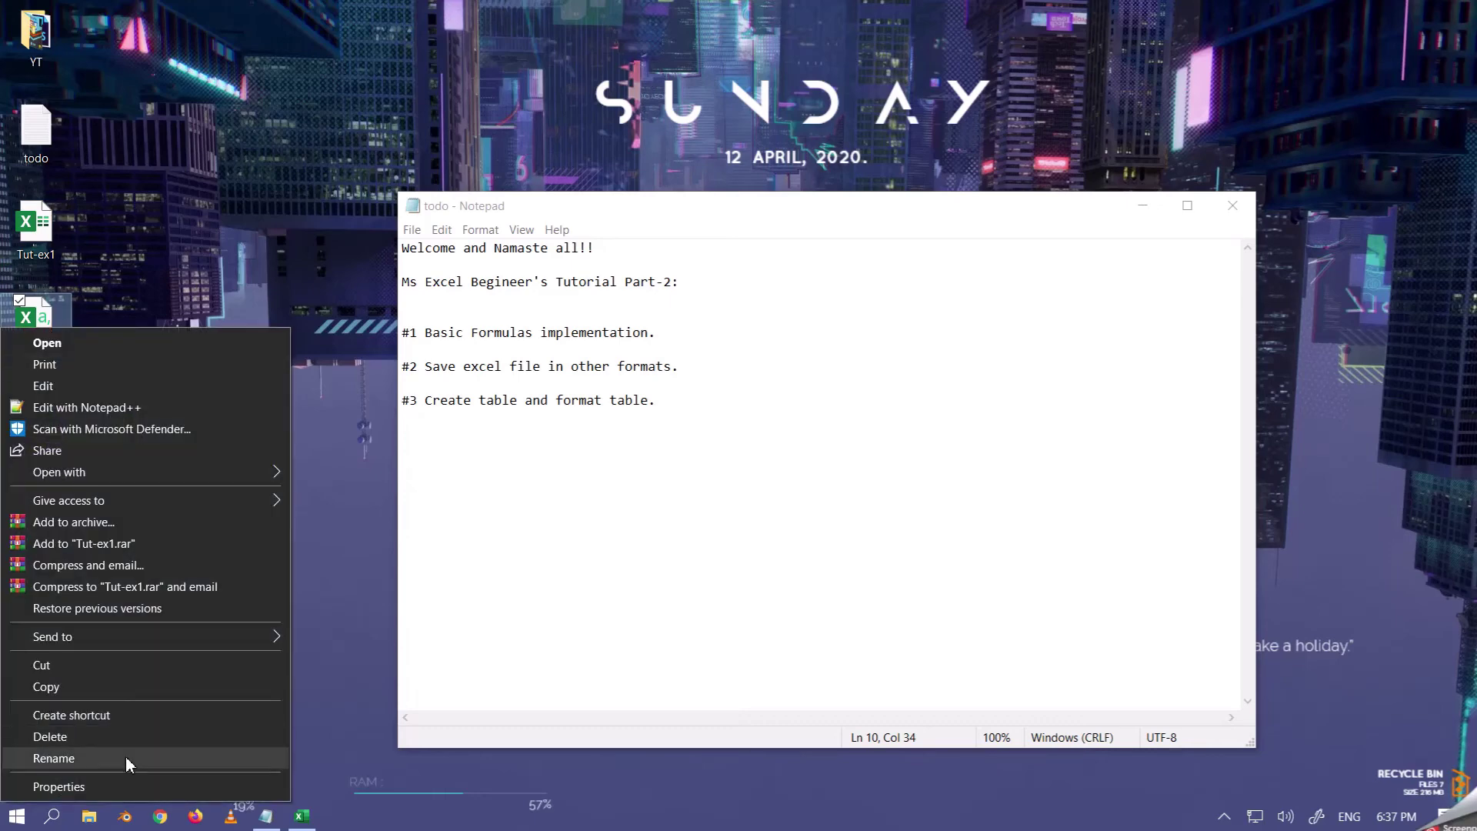
left_click(58, 786)
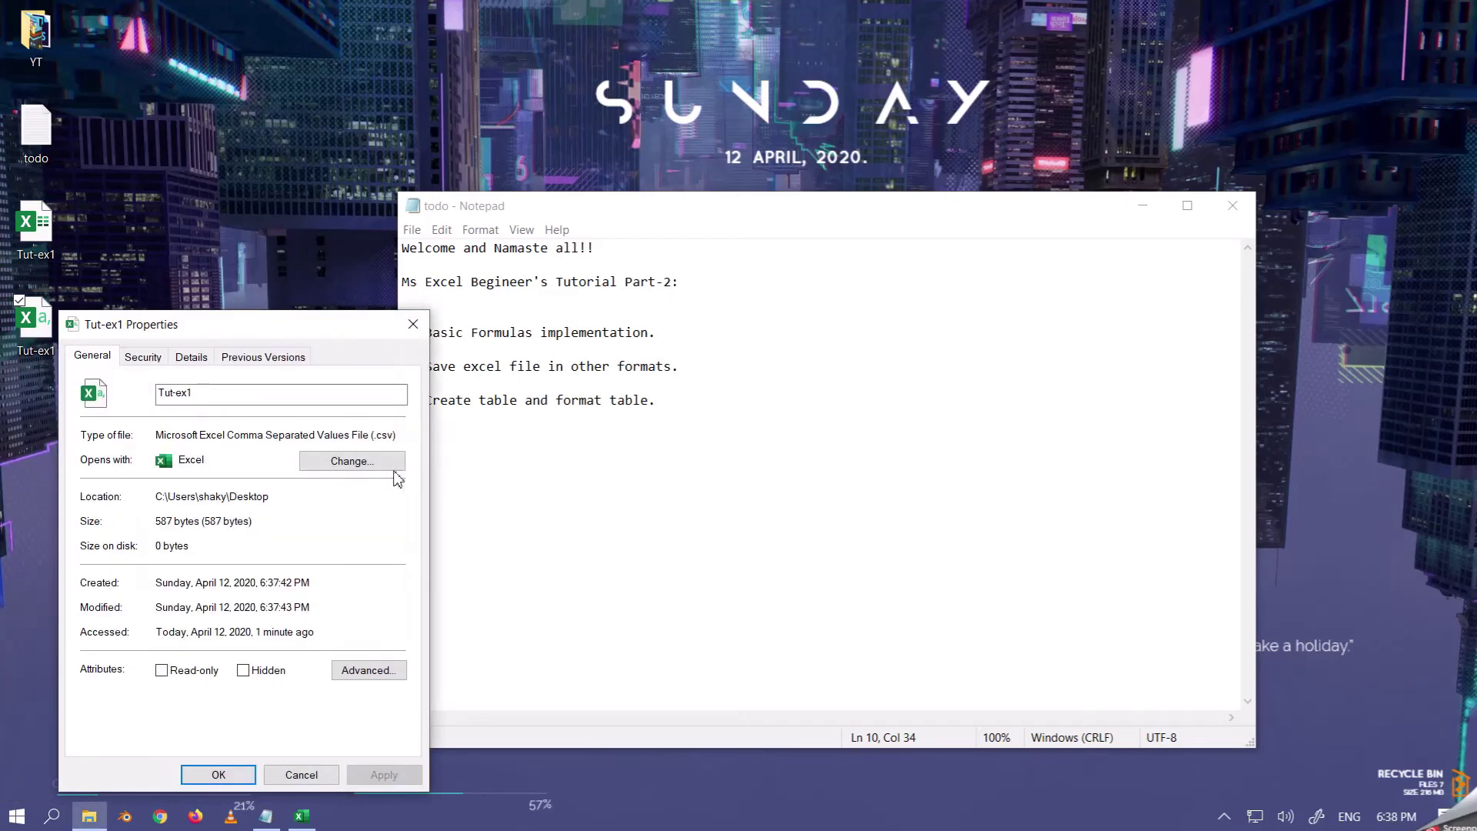
left_click_drag(252, 327, 252, 267)
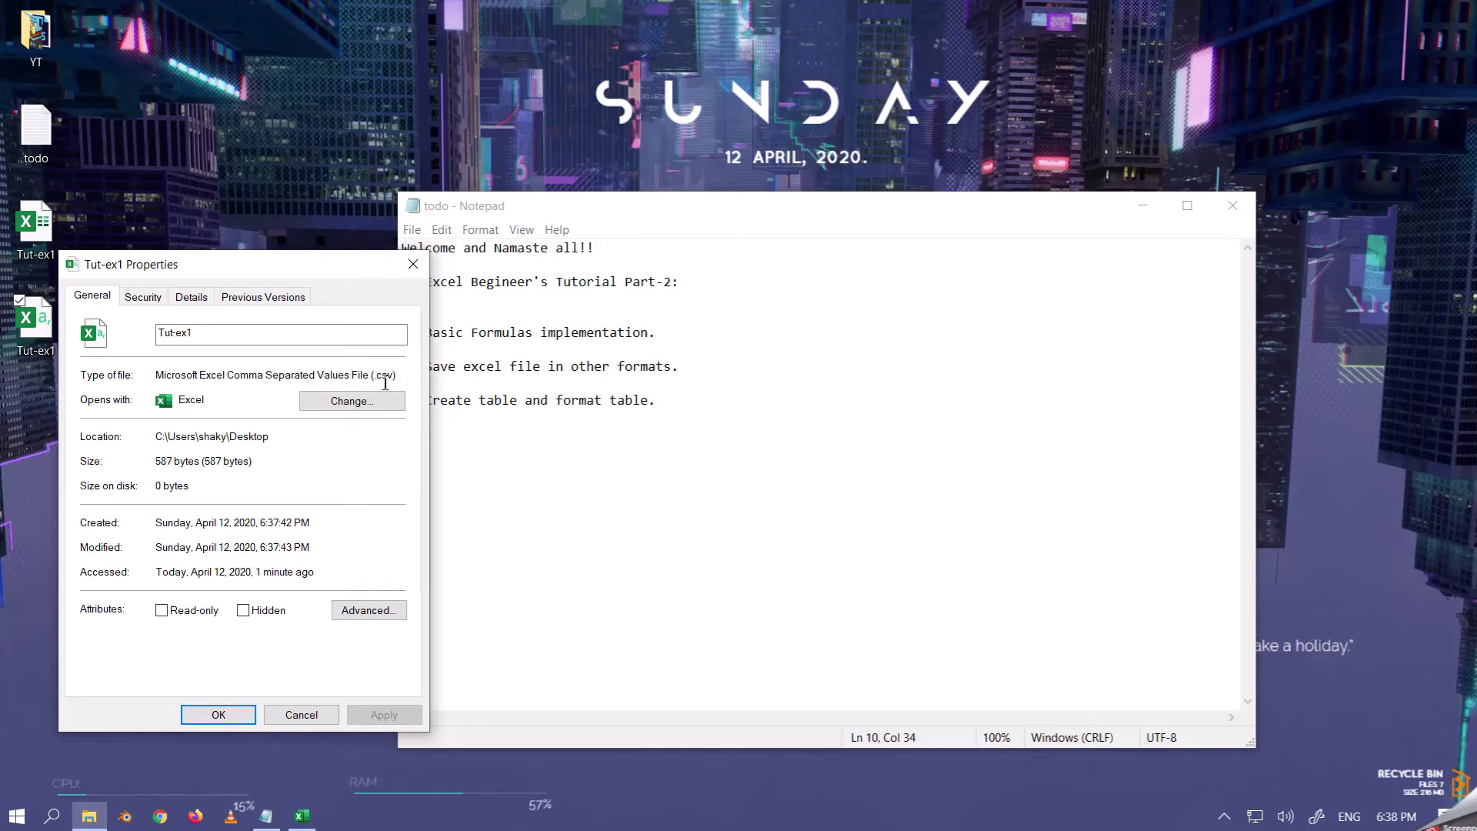
left_click(415, 267)
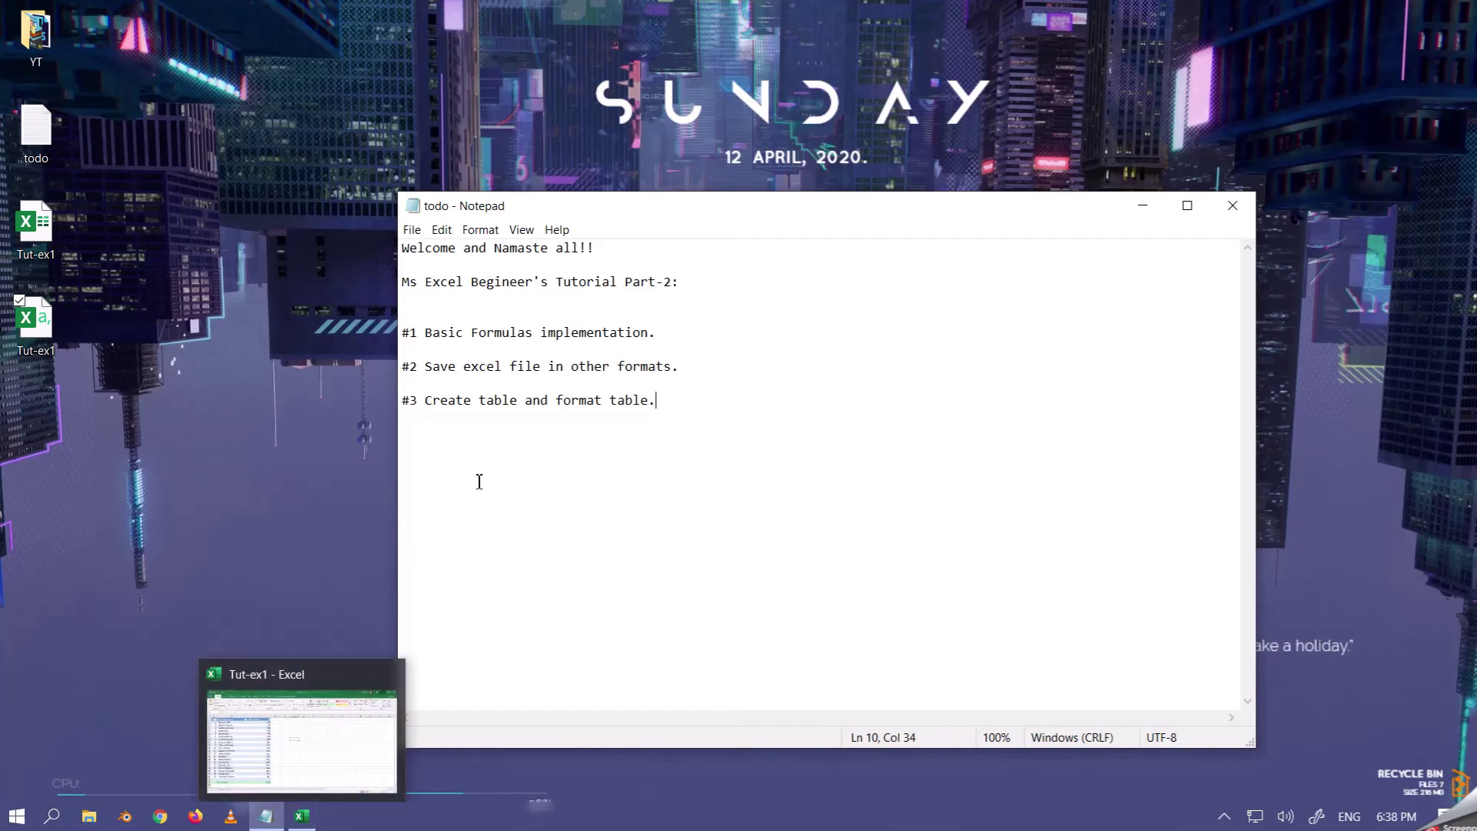
Step: Select A1:C23 and apply the orange medium Format as Table style, then review the styled table
left_click(302, 815)
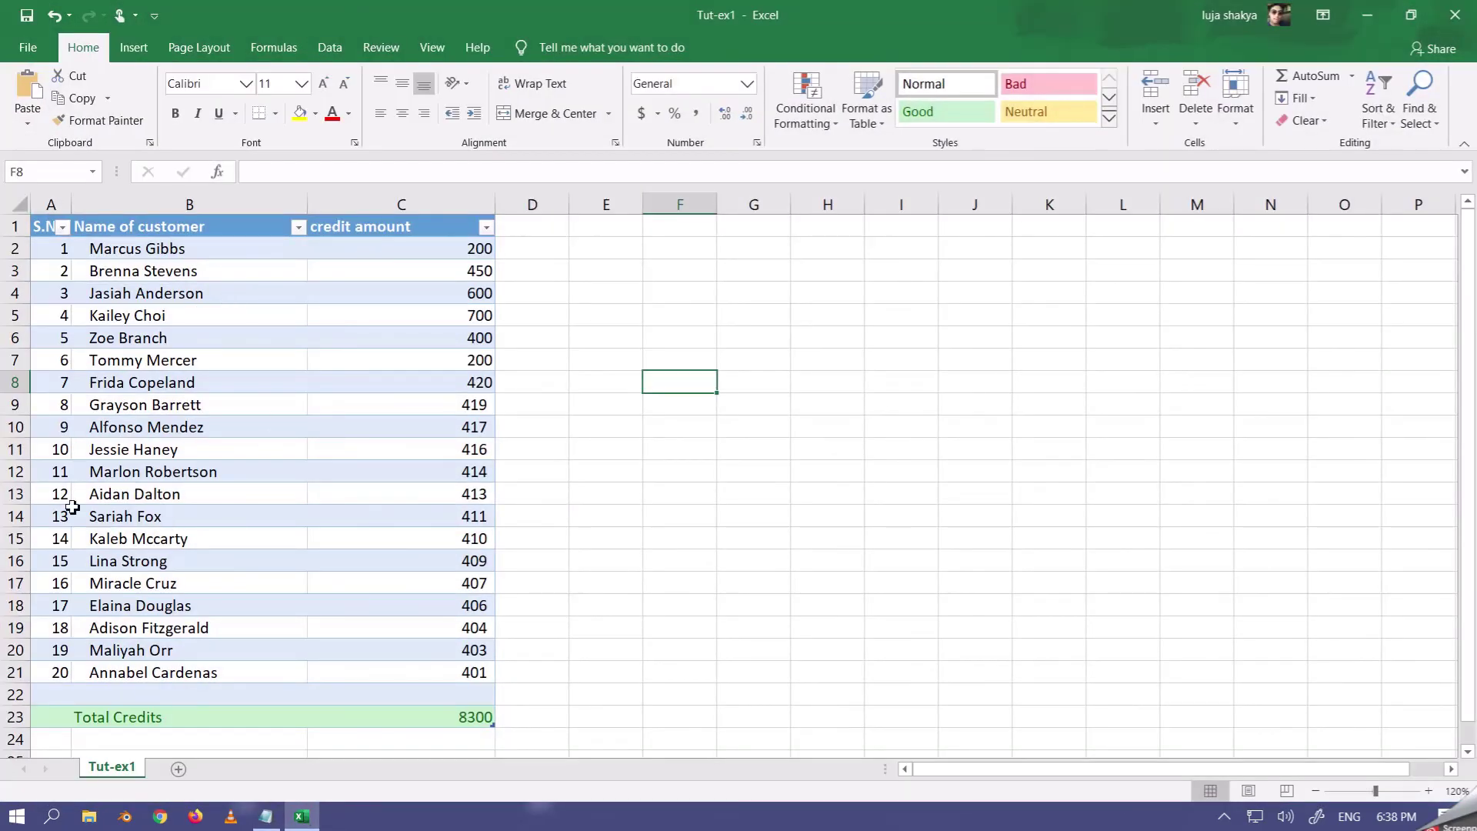
left_click_drag(45, 225, 444, 720)
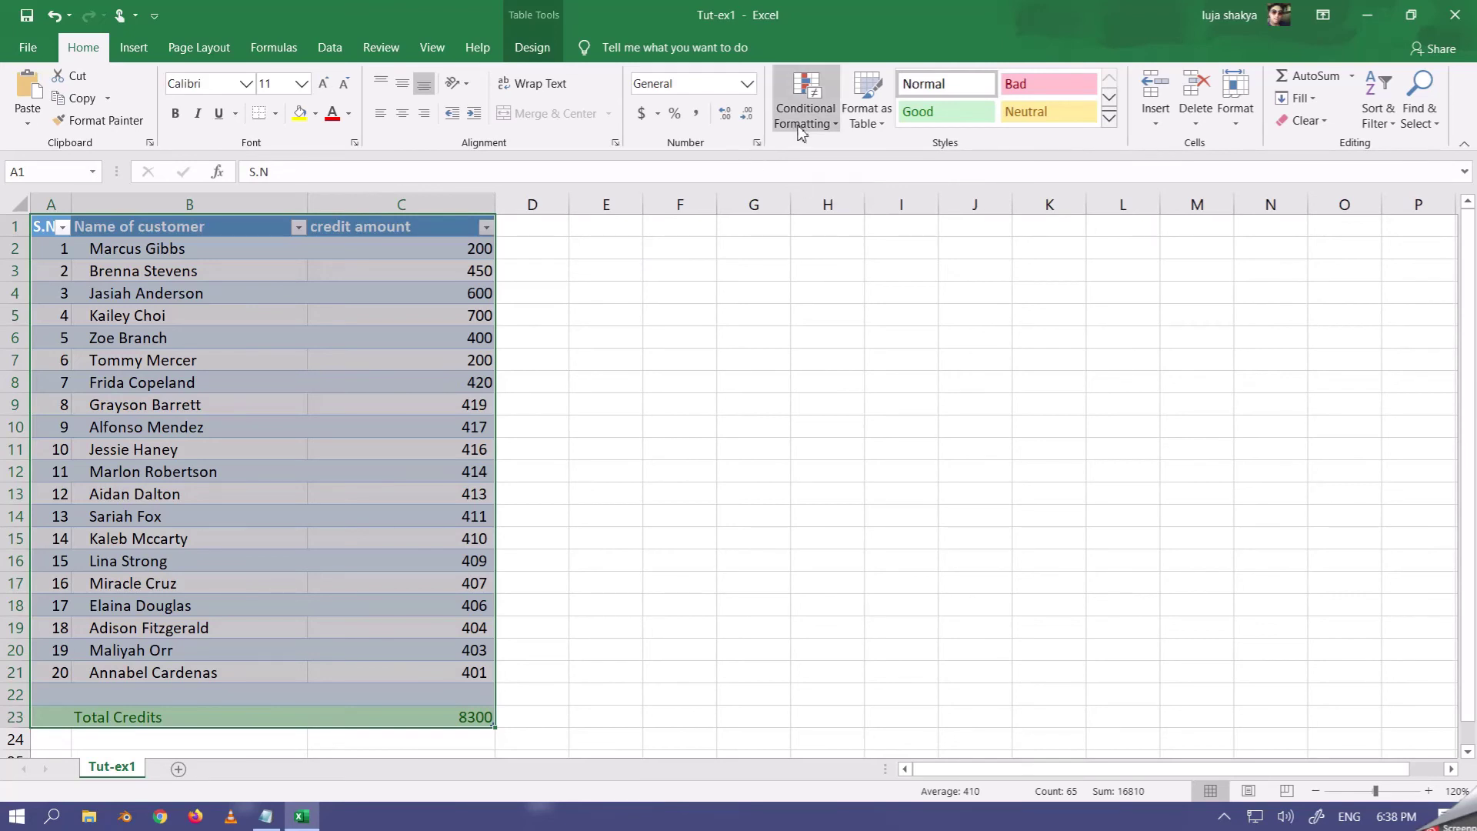
left_click(877, 128)
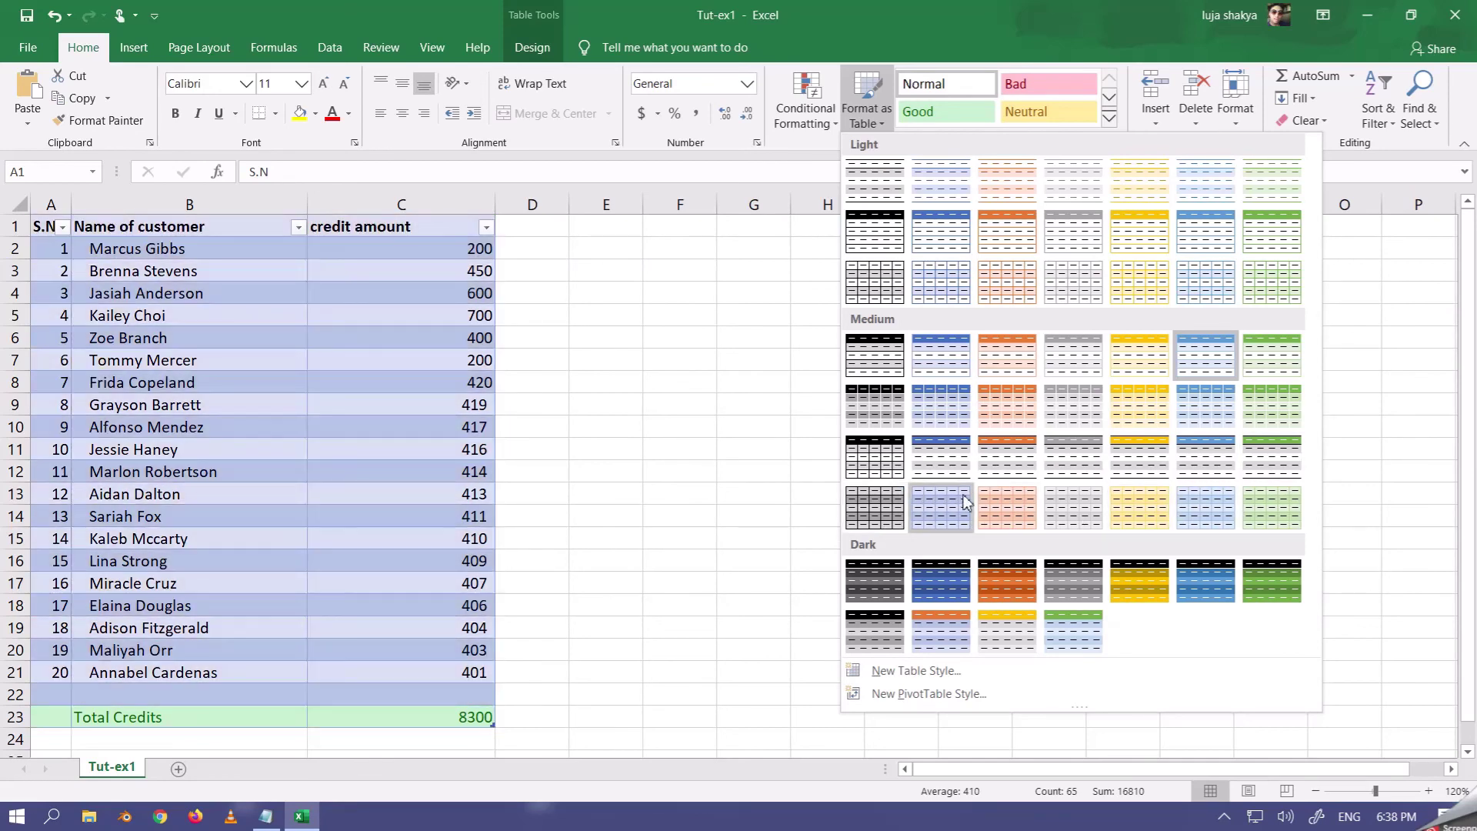
left_click(1002, 506)
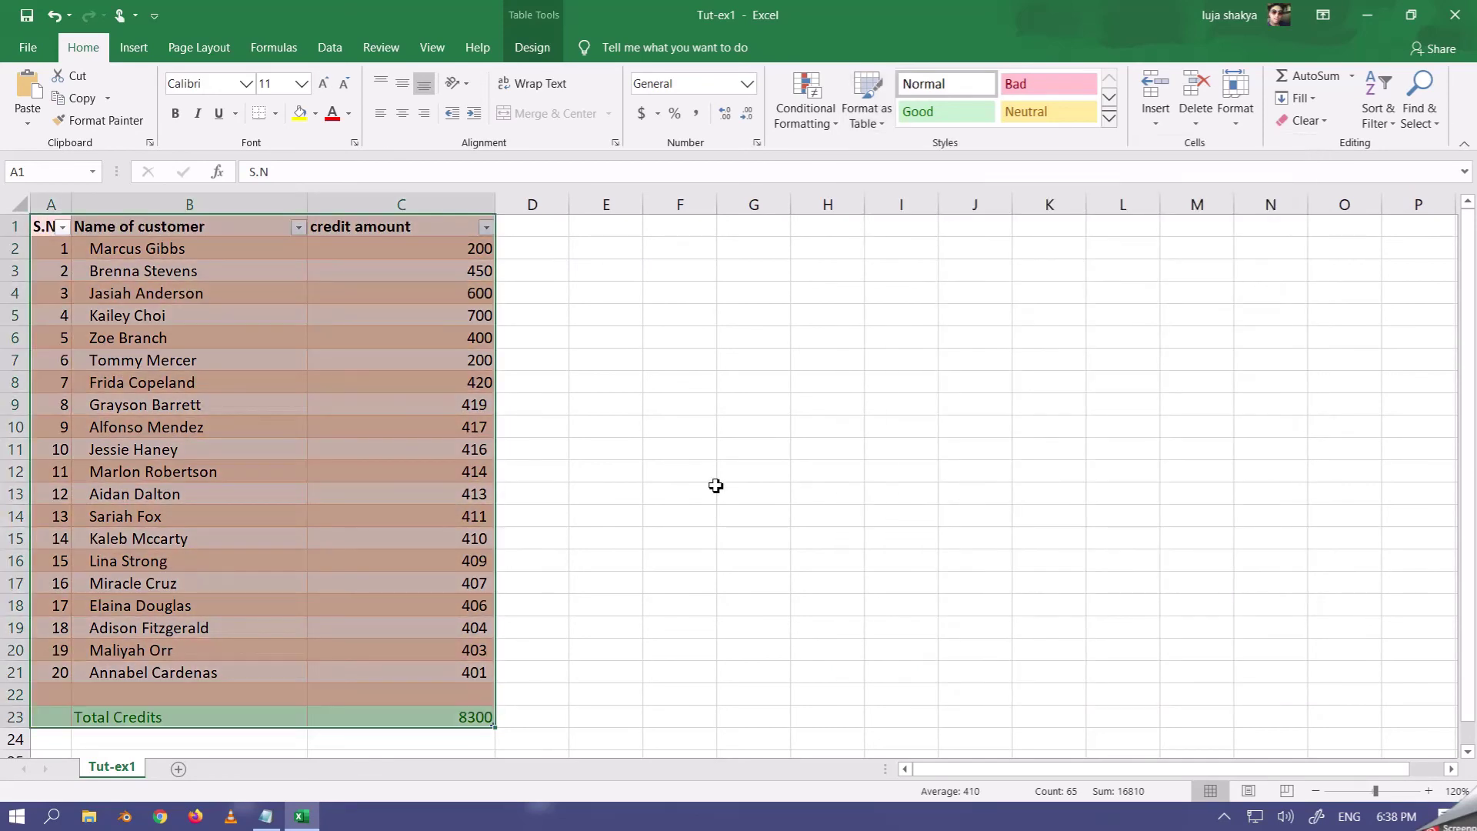
left_click(699, 486)
left_click(524, 323)
left_click(419, 248)
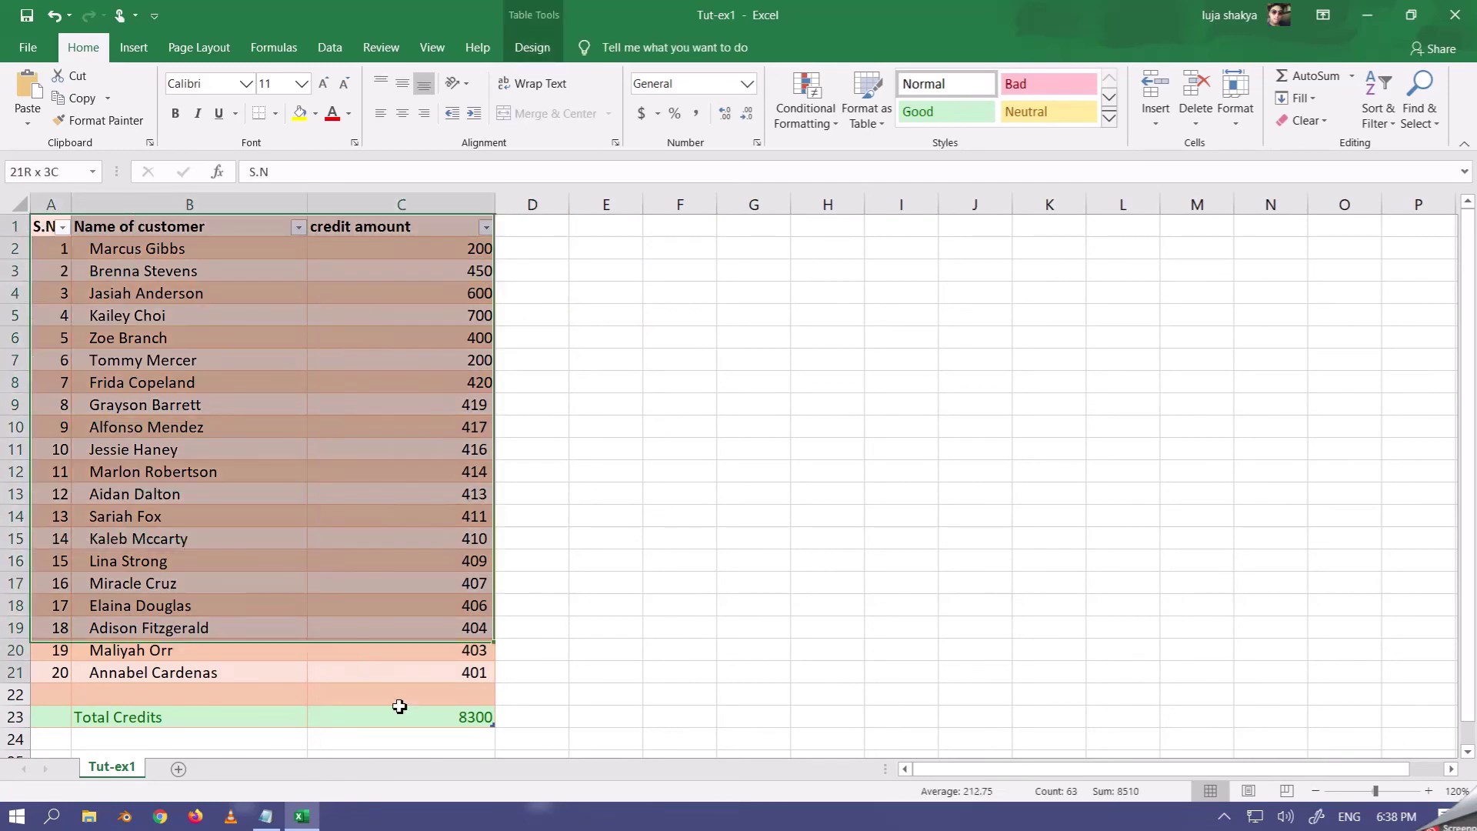
left_click_drag(48, 226, 428, 708)
left_click(436, 716)
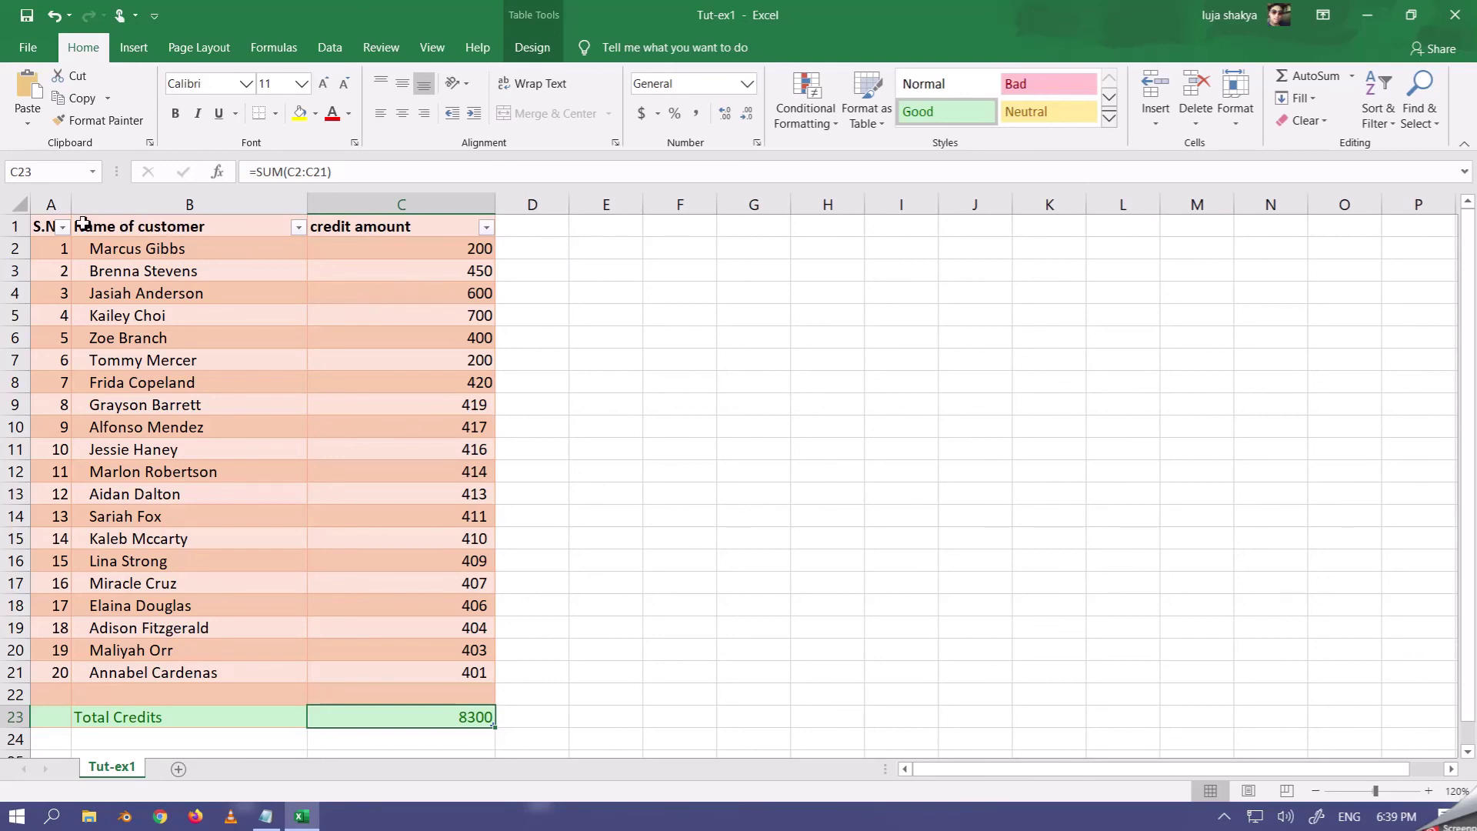
left_click_drag(44, 227, 431, 708)
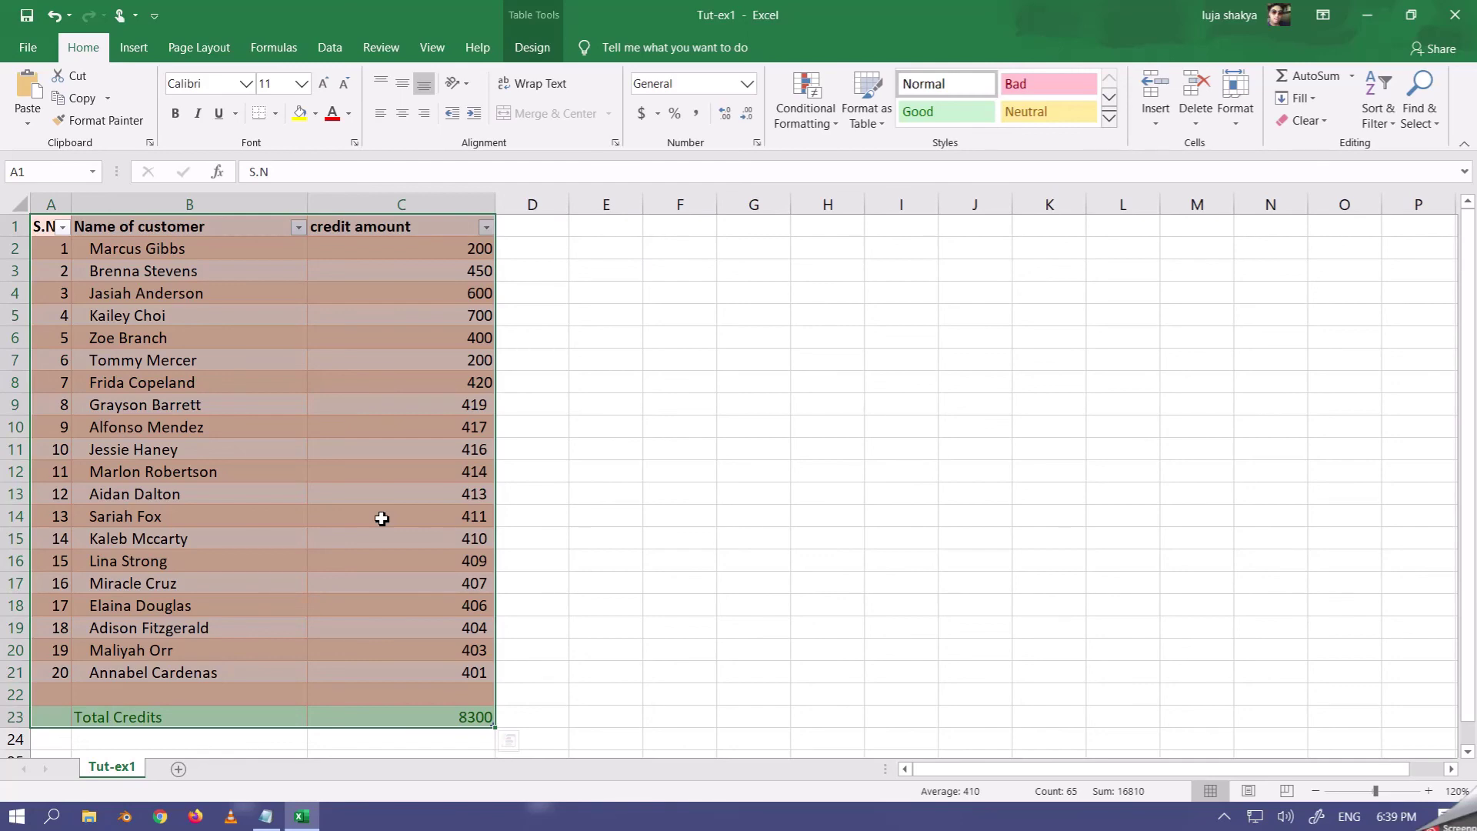
left_click(542, 604)
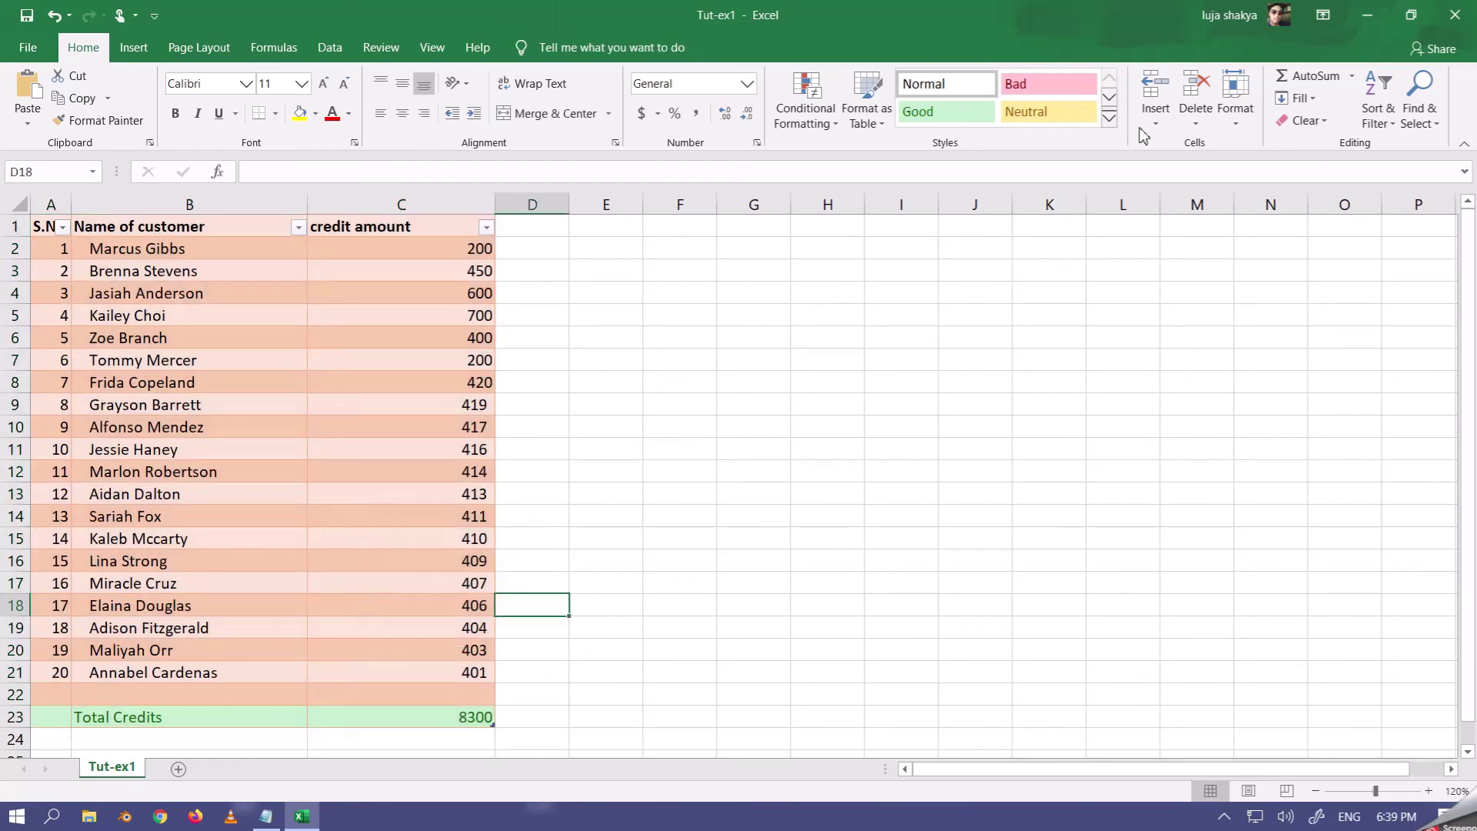
left_click(1367, 15)
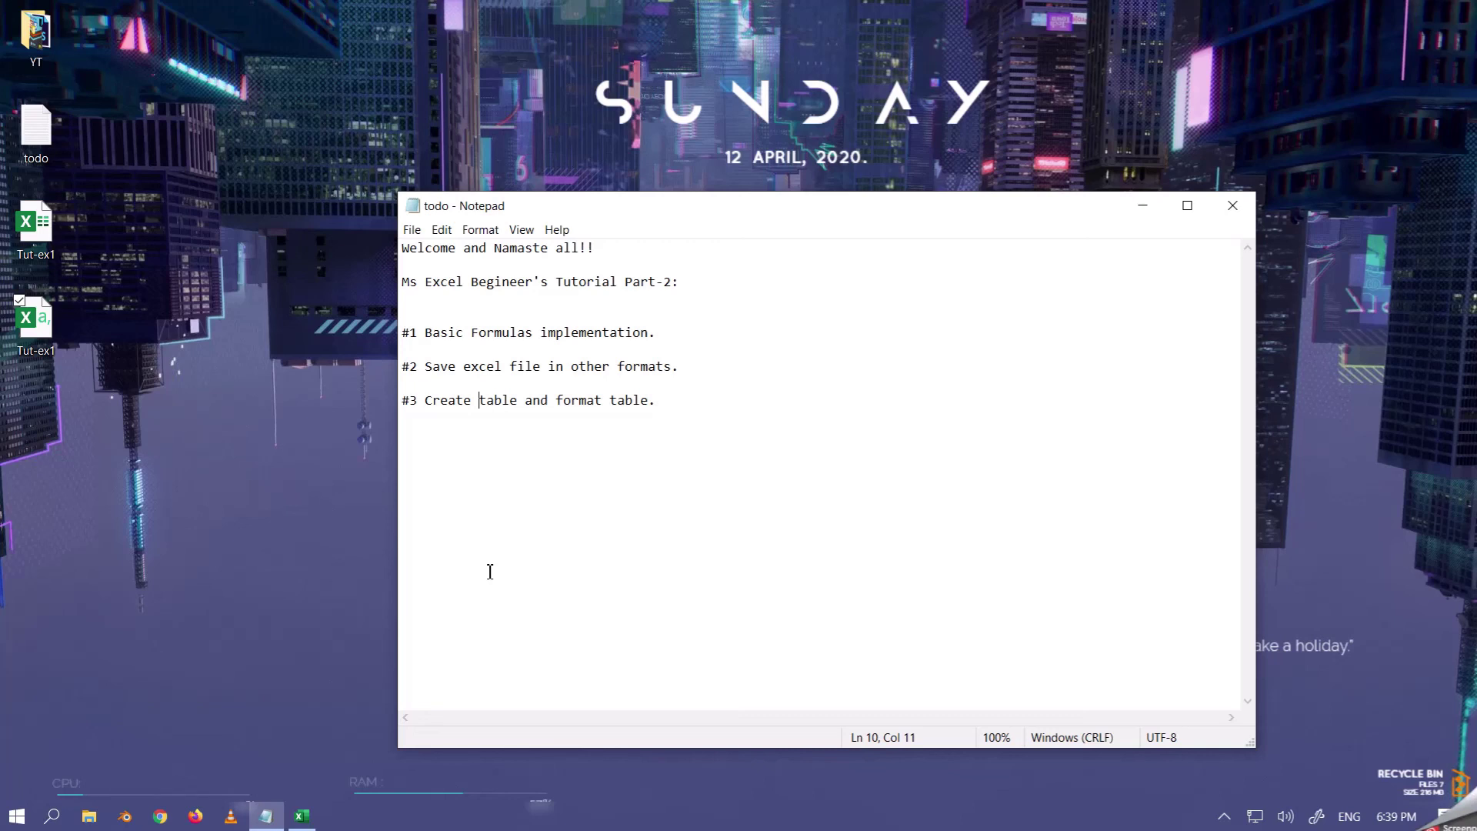
left_click(302, 816)
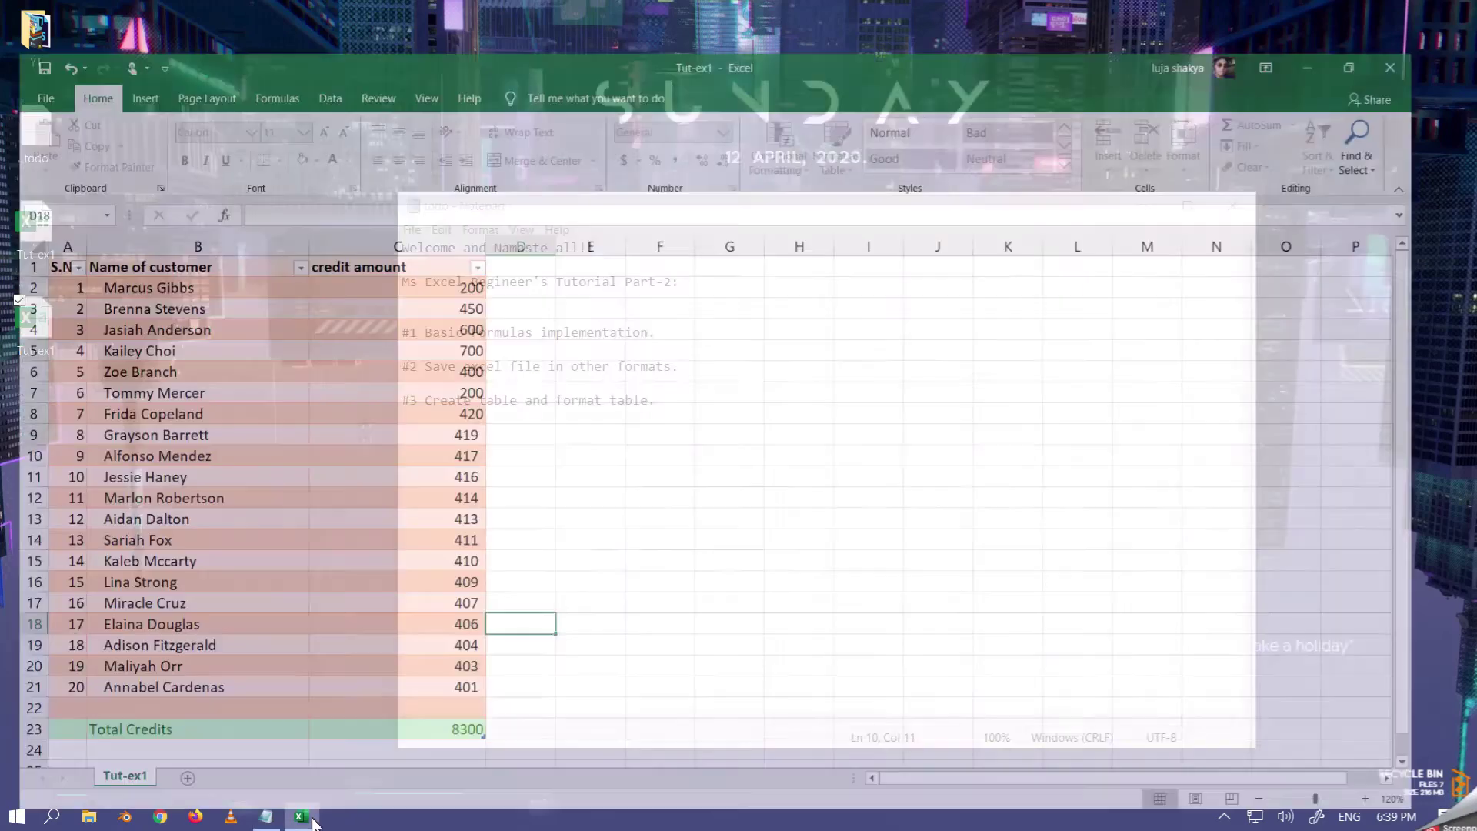
left_click(393, 725)
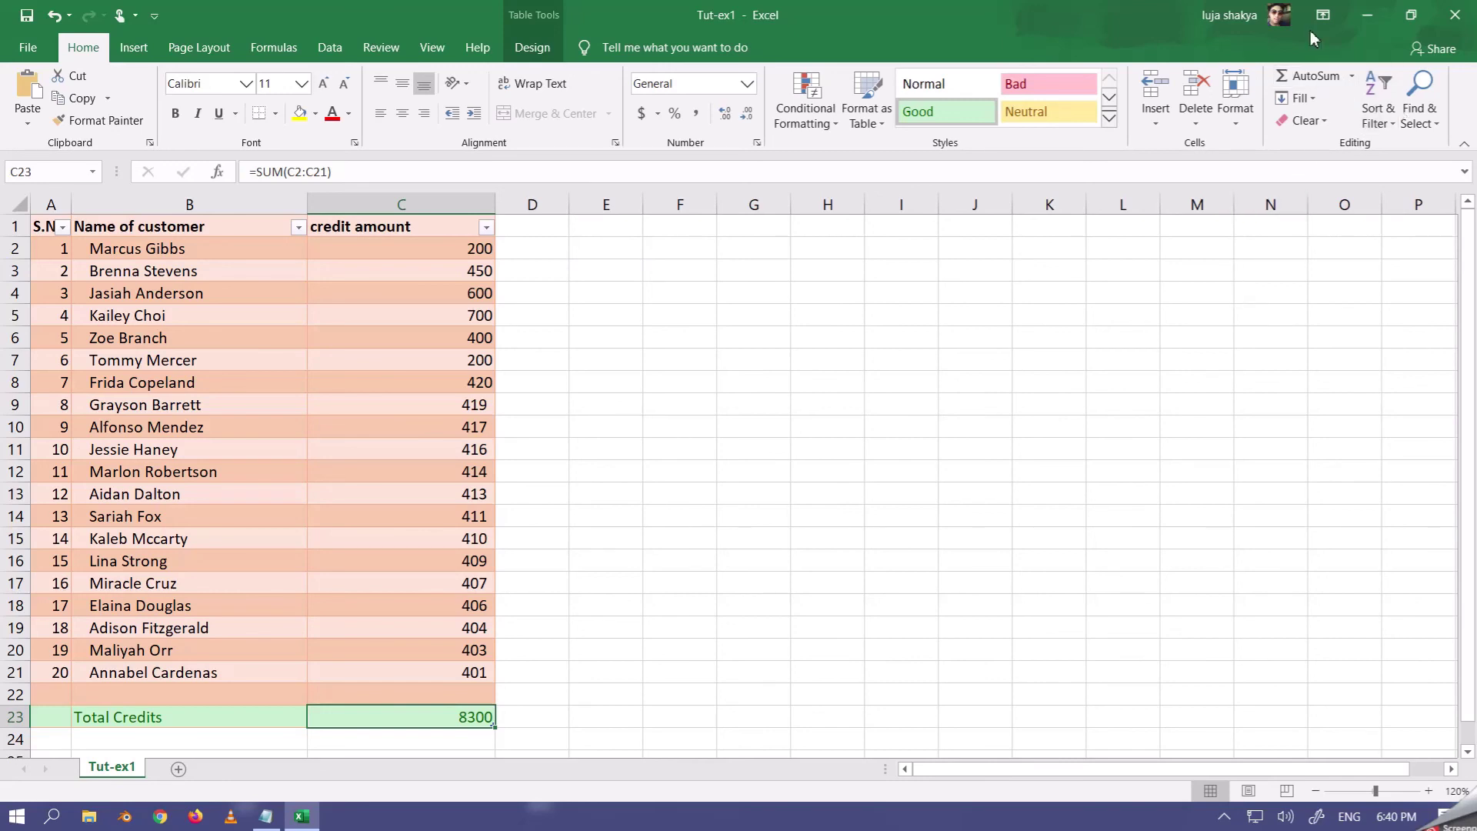
Step: Minimise the Excel window to reveal the Notepad to-do list
left_click(1376, 30)
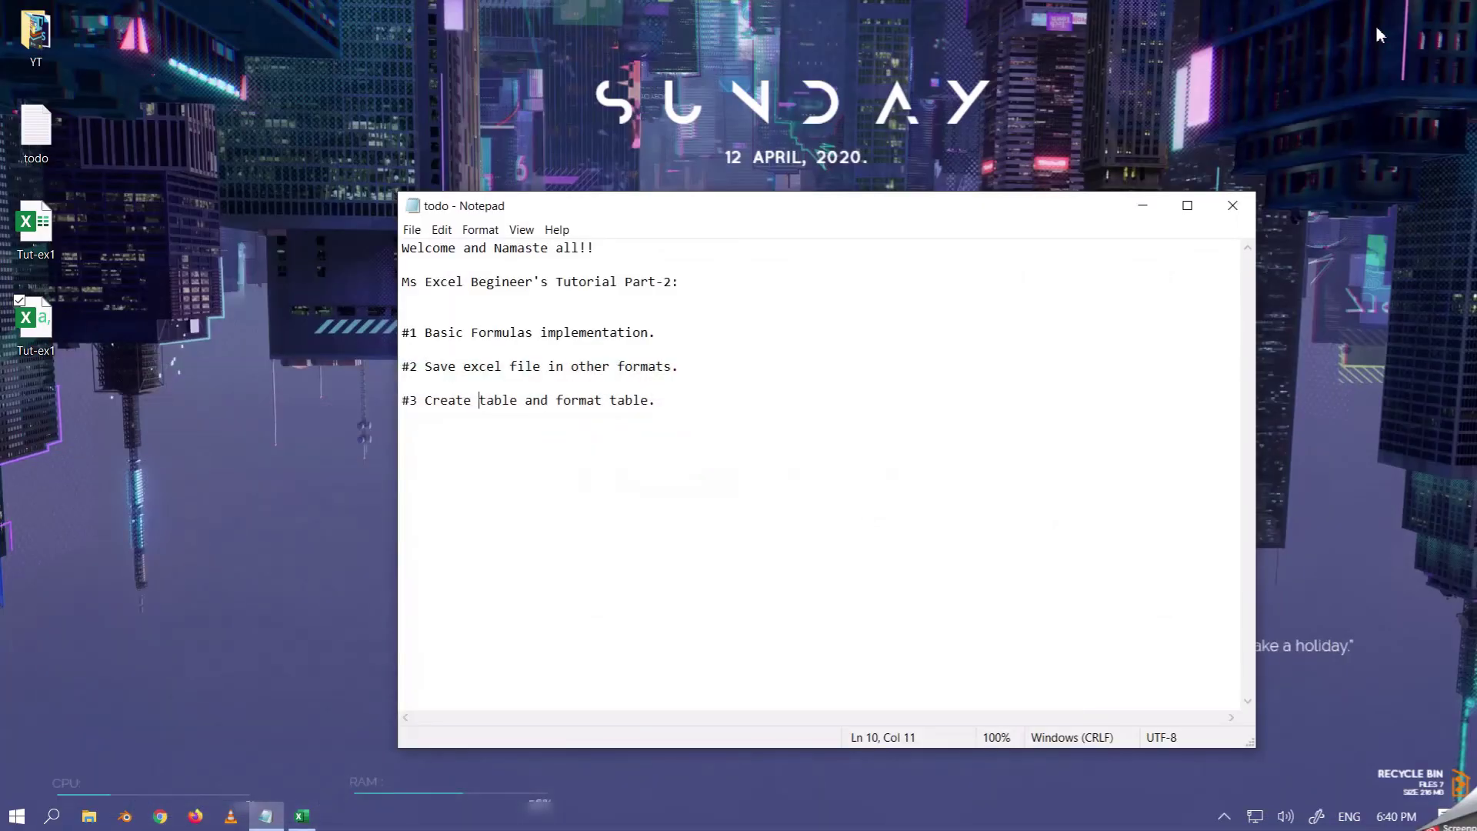